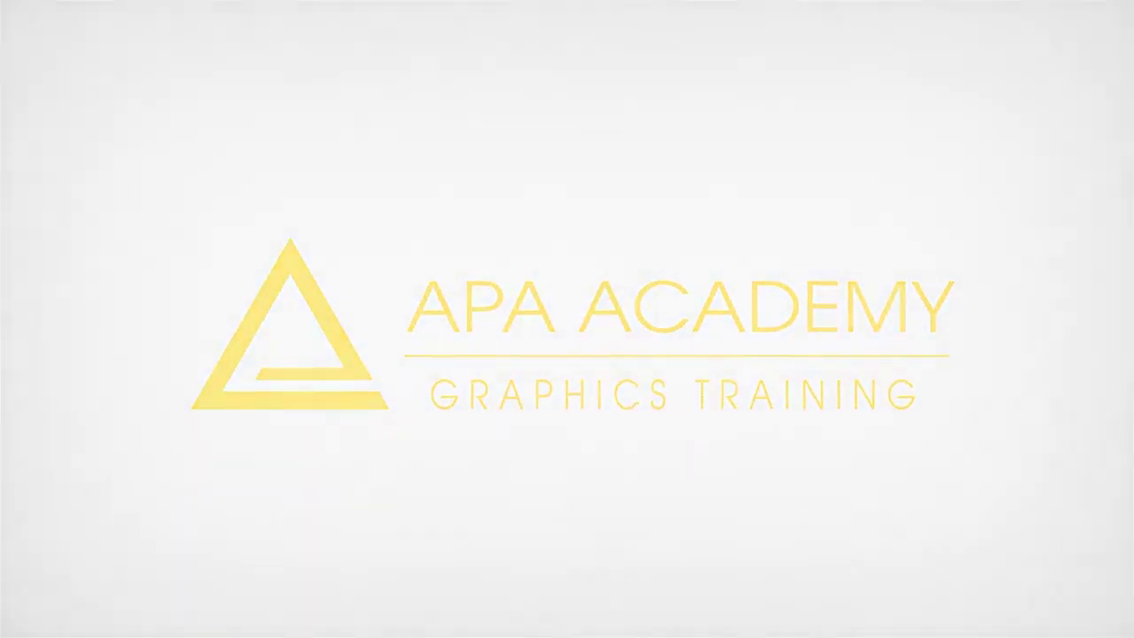
# Step: Bring the Google Docs course notes forward and snap them to the right half of the screen
pyautogui.press('Return')
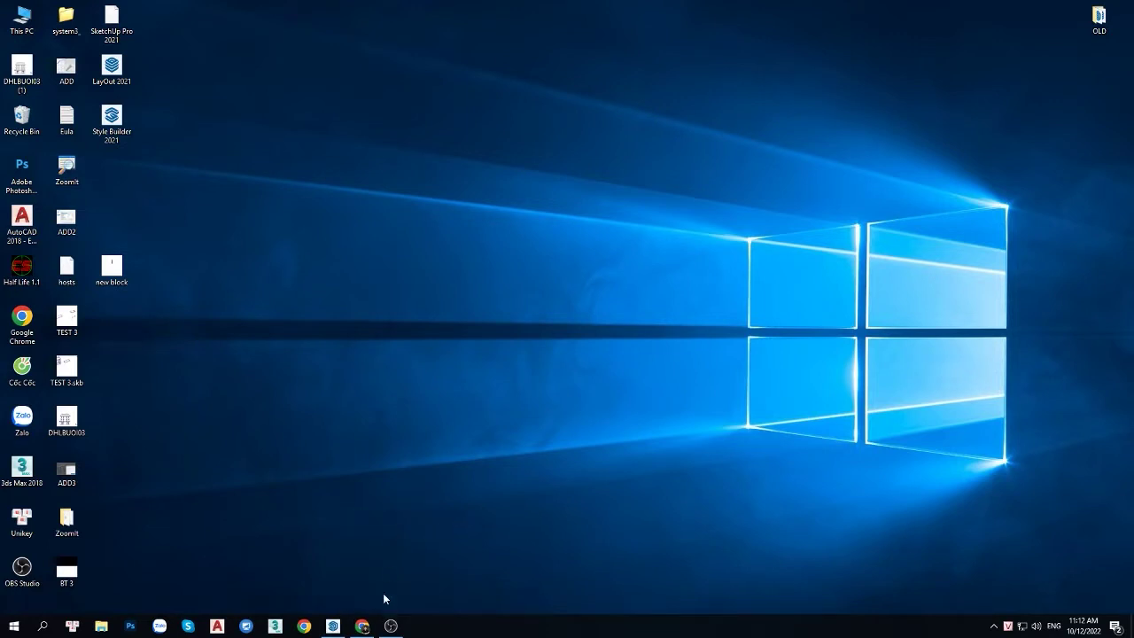
pyautogui.click(362, 625)
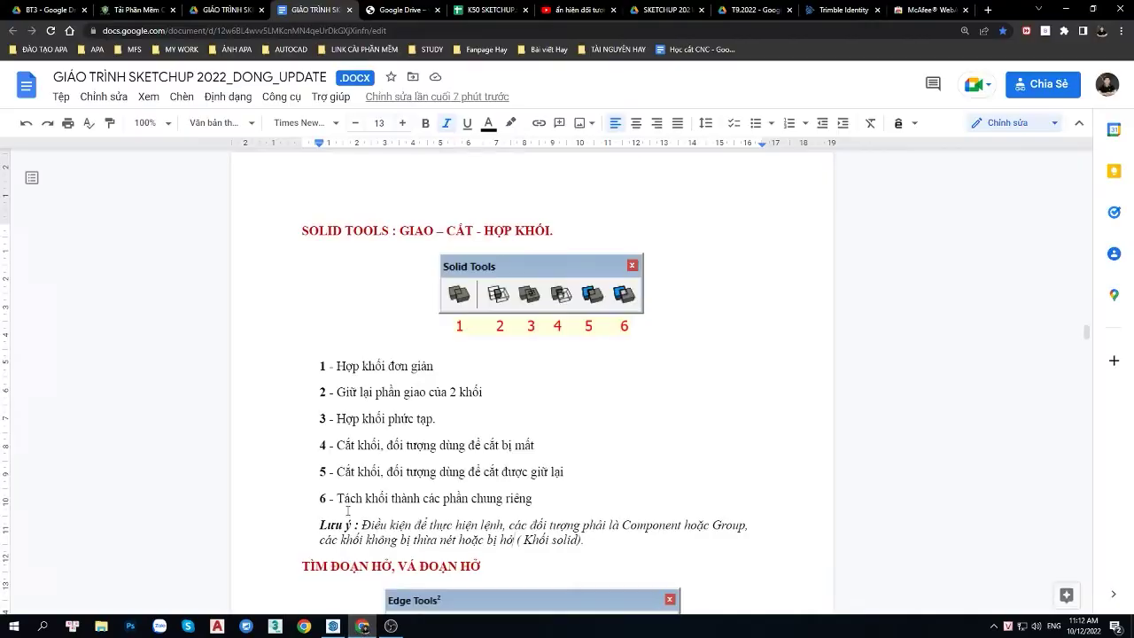
pyautogui.click(1092, 8)
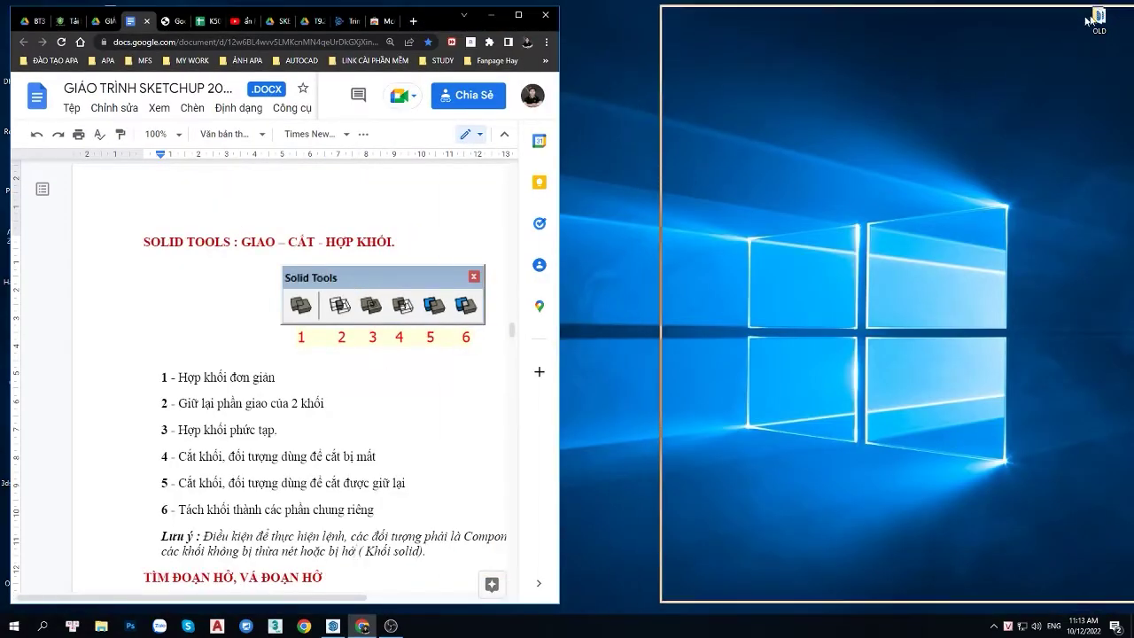
pyautogui.moveTo(500, 4); pyautogui.dragTo(1132, 89)
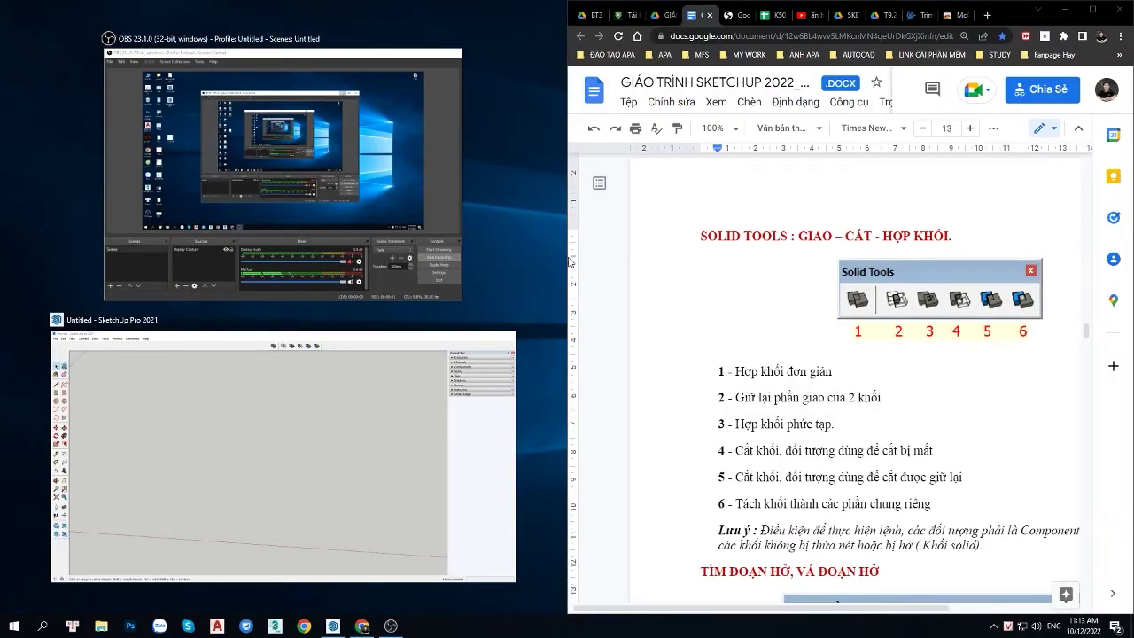
# Step: Narrow the notes window and scroll the document to its Solid Tools section
pyautogui.moveTo(563, 259); pyautogui.dragTo(776, 259)
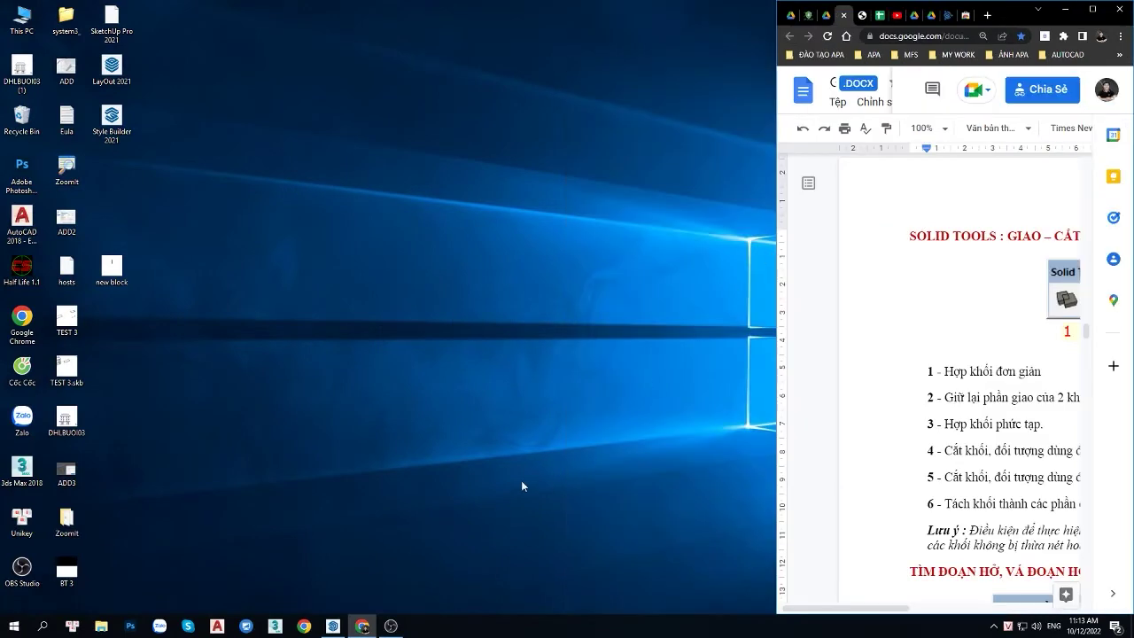
pyautogui.moveTo(896, 610); pyautogui.dragTo(957, 616)
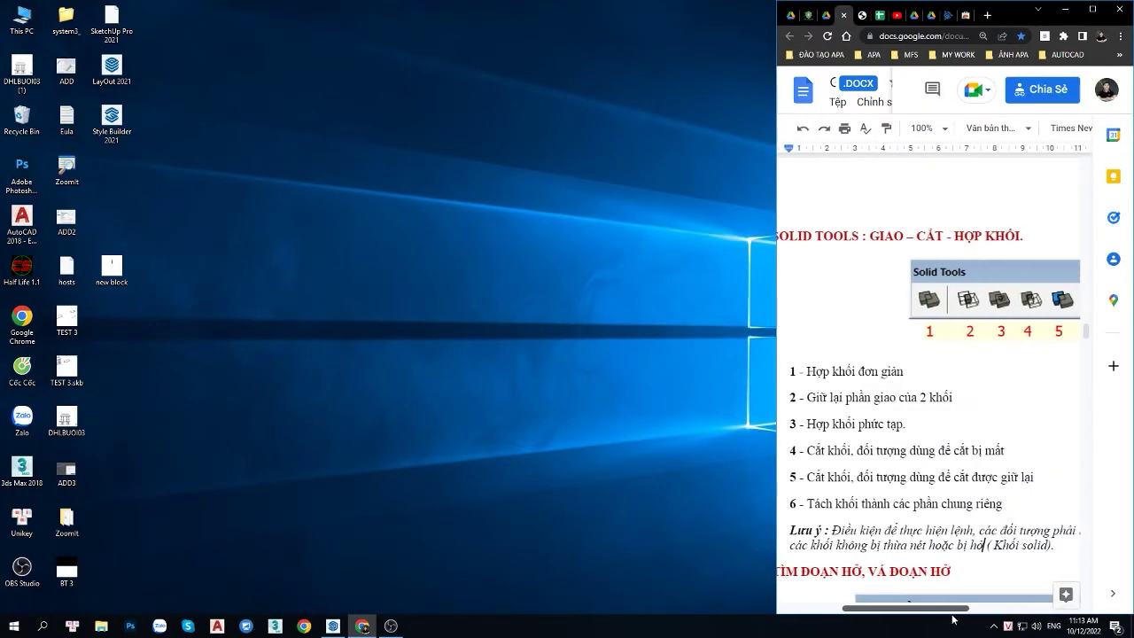
pyautogui.keyDown('ctrl'); pyautogui.scroll(-1, 908, 488); pyautogui.keyUp('ctrl')
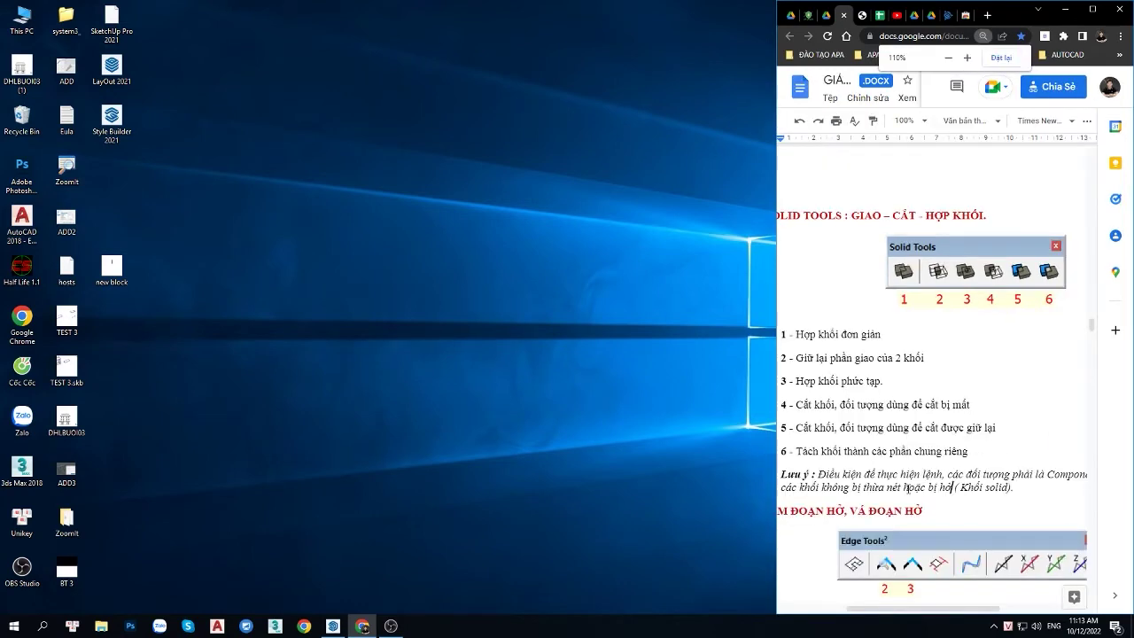
# Step: Restore SketchUp from full screen, auto-hide the Default Tray, and close the Solid Tools toolbar
pyautogui.click(332, 625)
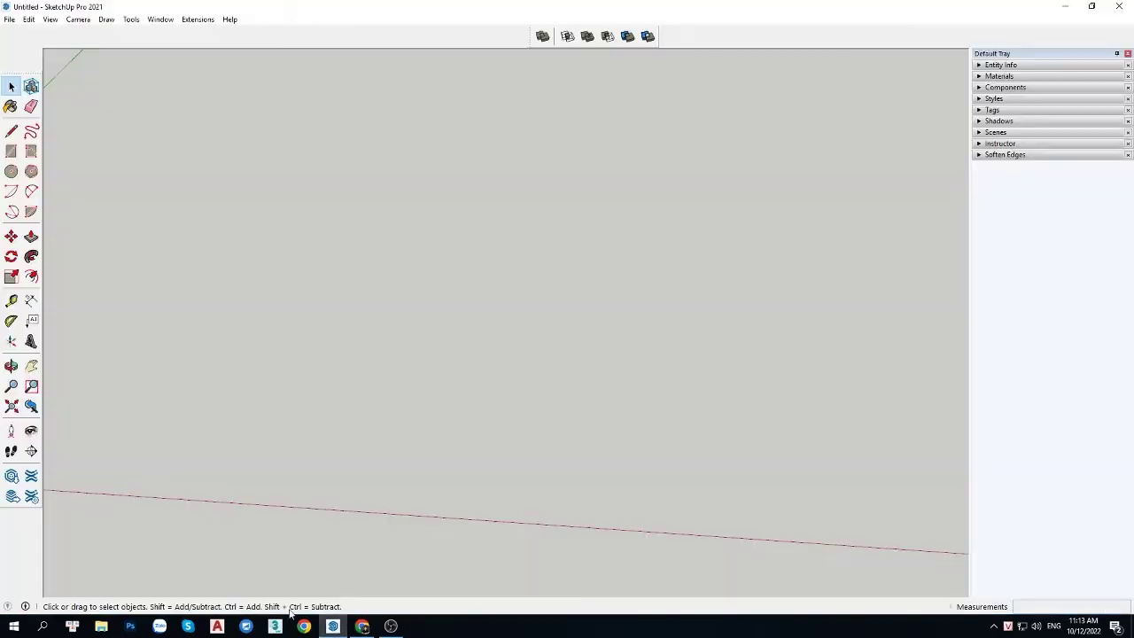
pyautogui.click(1091, 6)
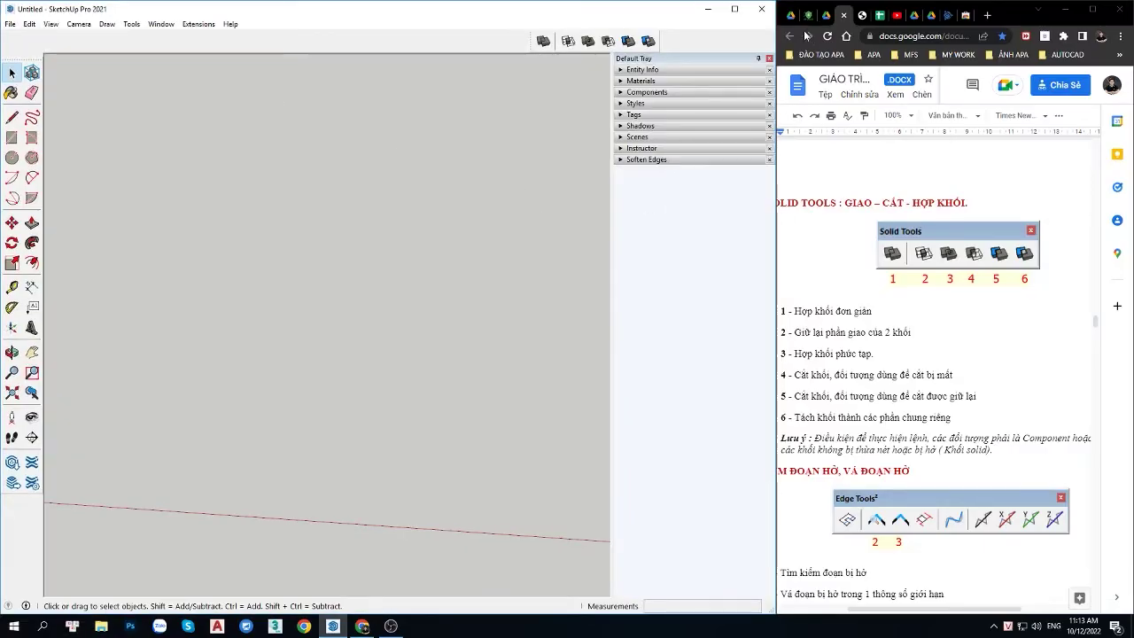
pyautogui.click(757, 59)
pyautogui.moveTo(527, 51); pyautogui.dragTo(442, 94)
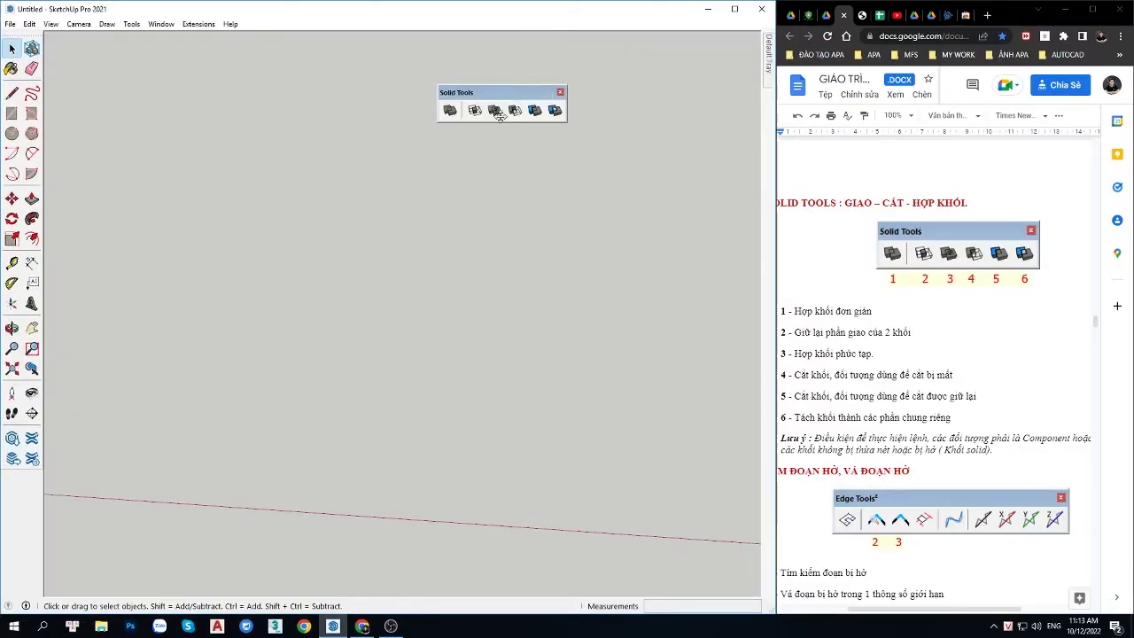
pyautogui.click(562, 94)
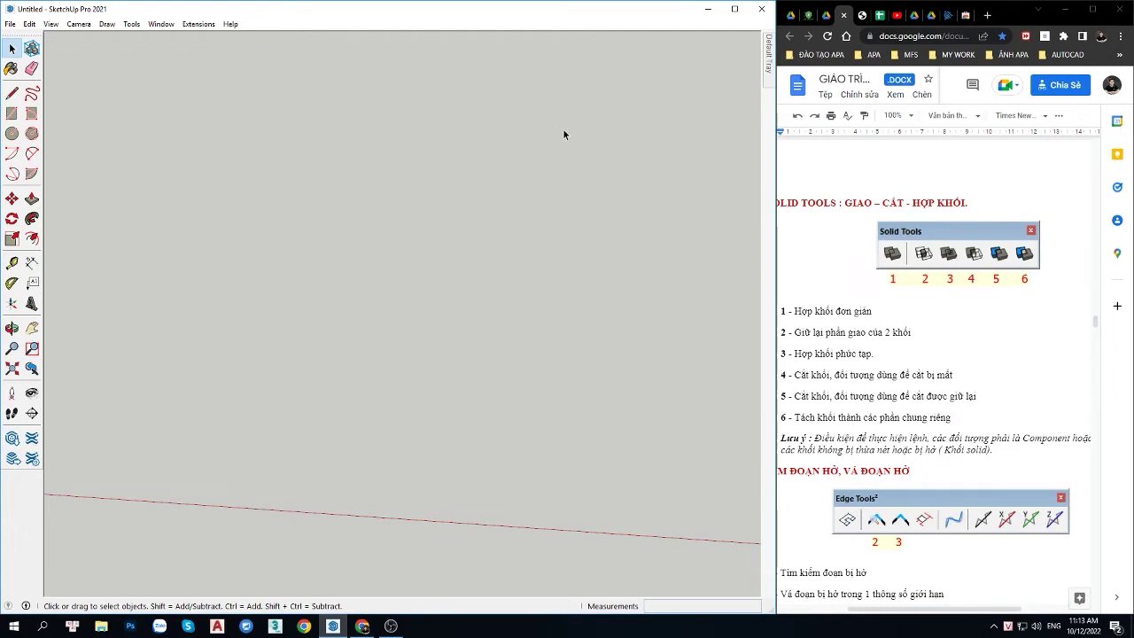
pyautogui.click(55, 25)
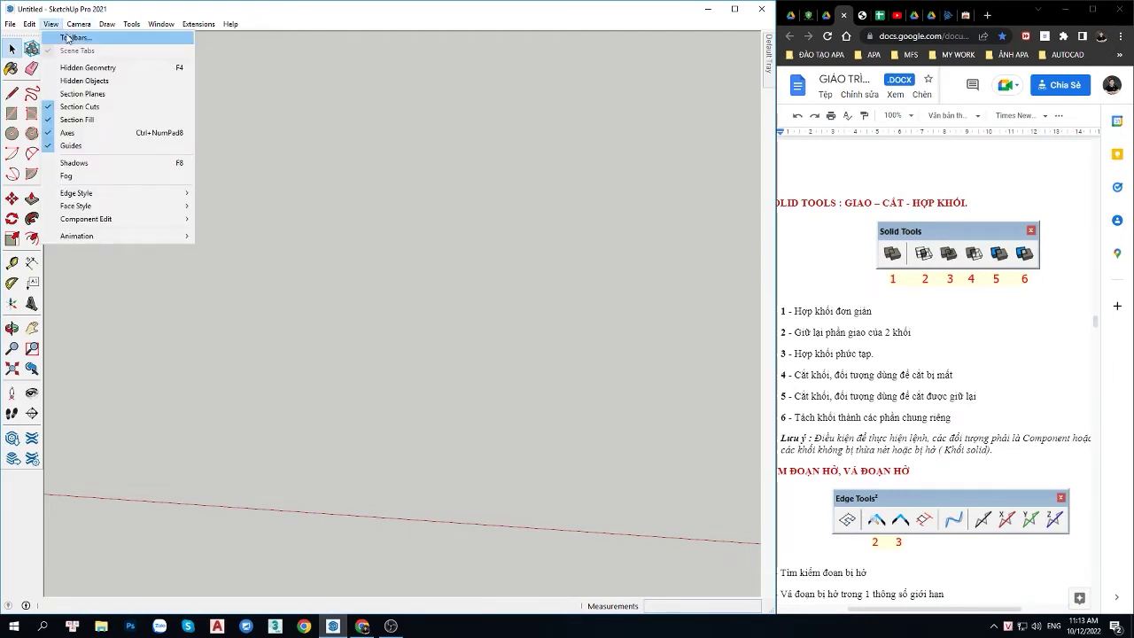
pyautogui.click(67, 37)
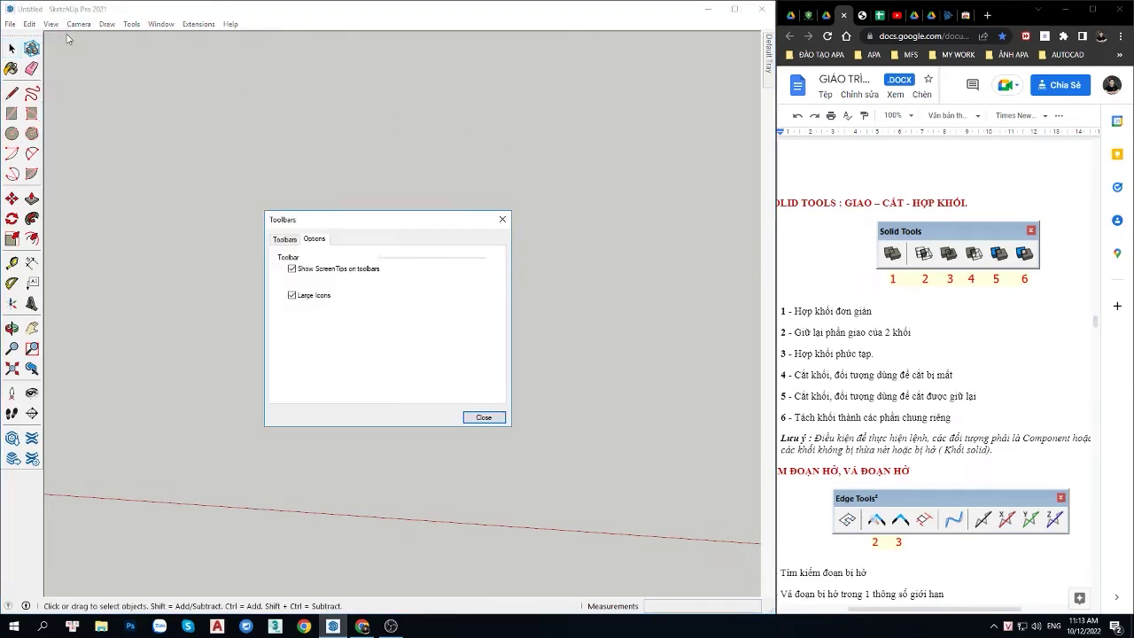
pyautogui.click(284, 240)
pyautogui.scroll(-3, 307, 341)
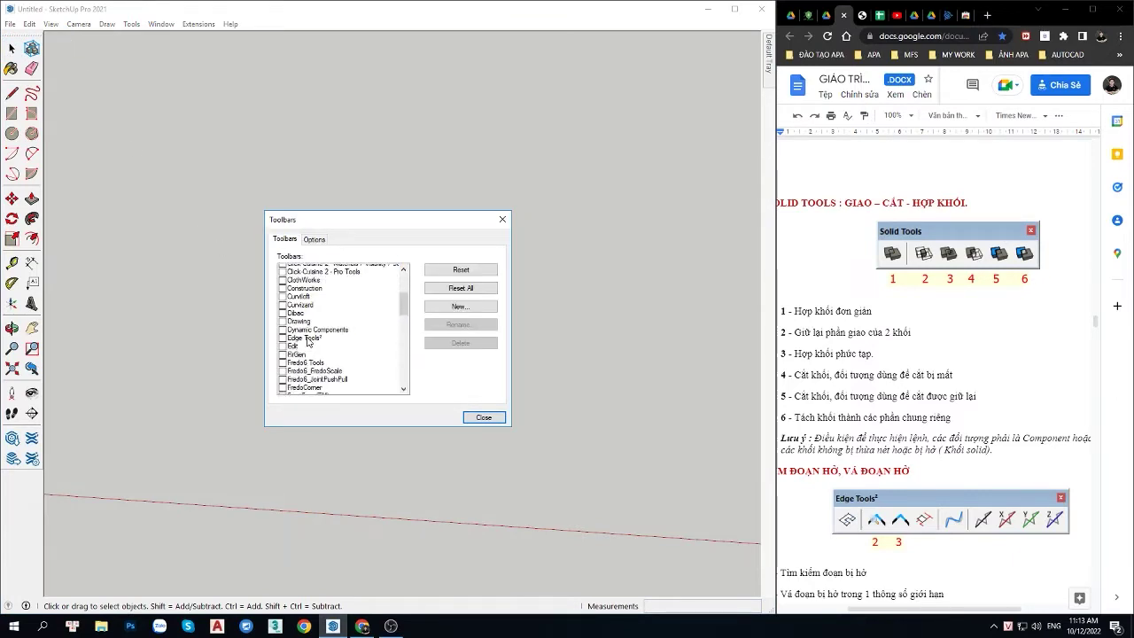
pyautogui.scroll(-3, 306, 345)
pyautogui.scroll(-2, 306, 350)
pyautogui.scroll(-3, 305, 354)
pyautogui.scroll(-2, 305, 354)
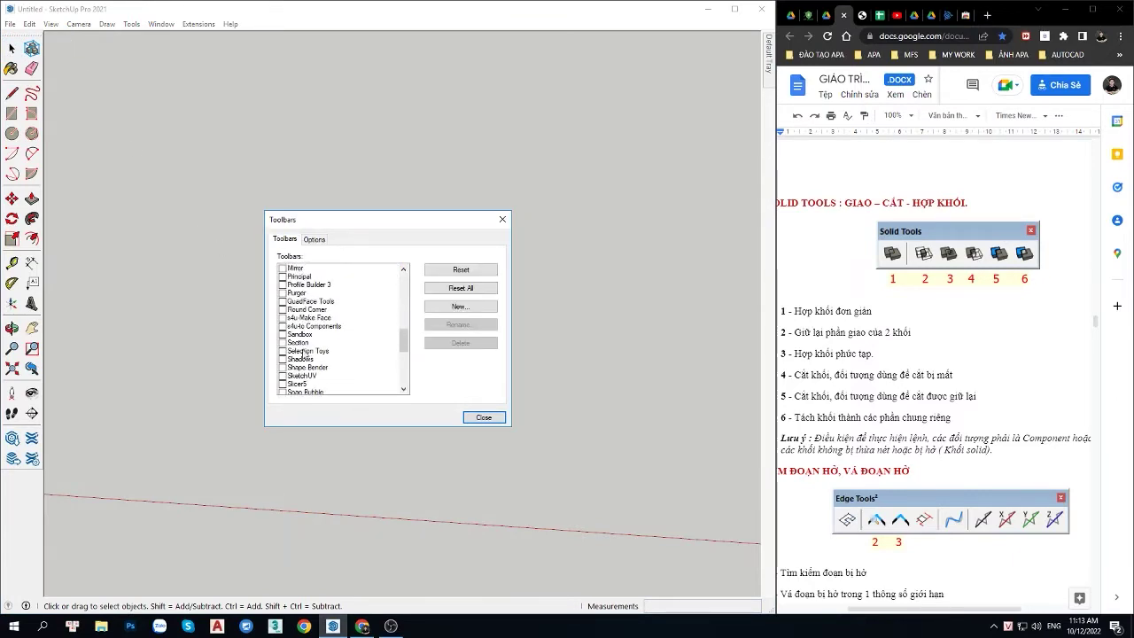
pyautogui.scroll(-1, 314, 373)
pyautogui.scroll(-1, 315, 373)
pyautogui.scroll(-1, 314, 373)
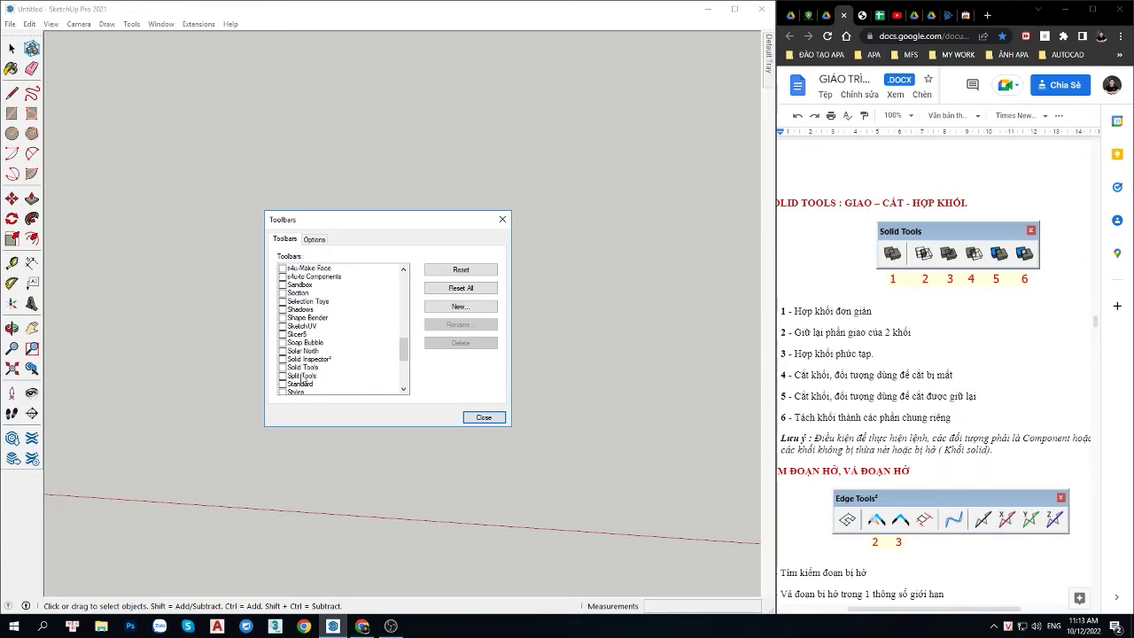
pyautogui.click(283, 368)
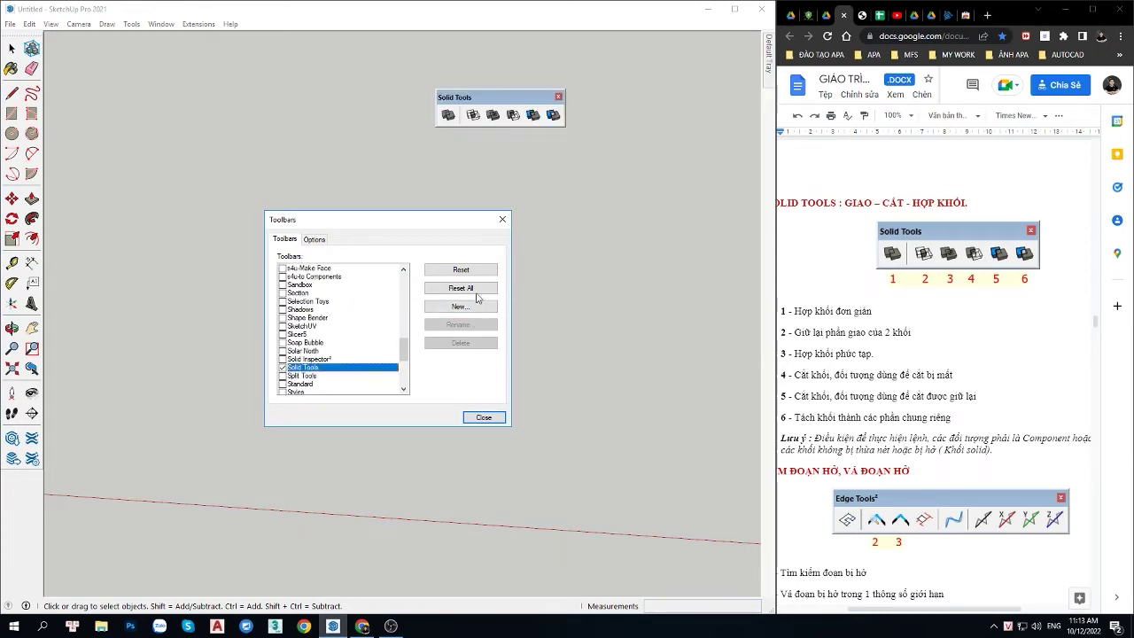
pyautogui.click(502, 219)
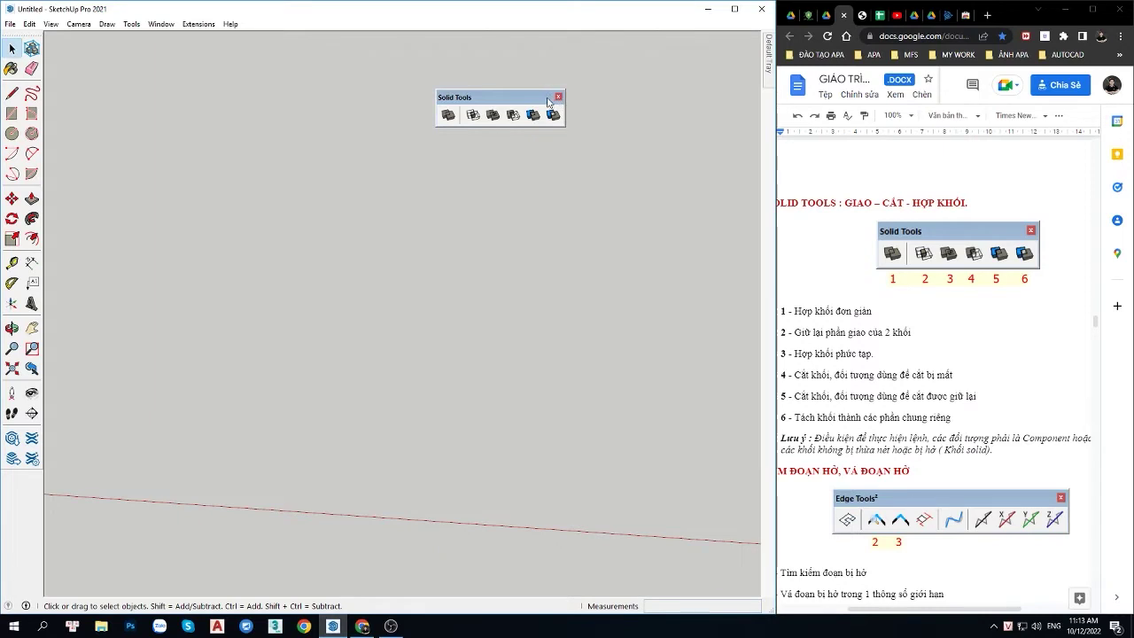
pyautogui.click(558, 97)
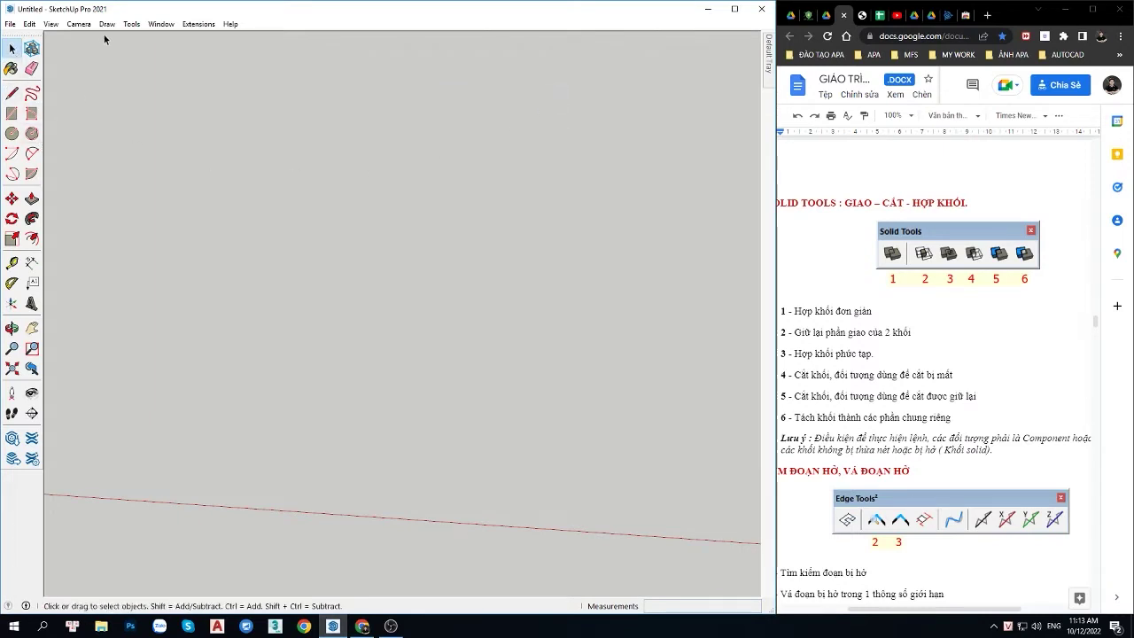
# Step: Show the Solid Tools toolbar again and float it at the top-left of the model
pyautogui.rightClick(37, 95)
pyautogui.scroll(-3, 104, 479)
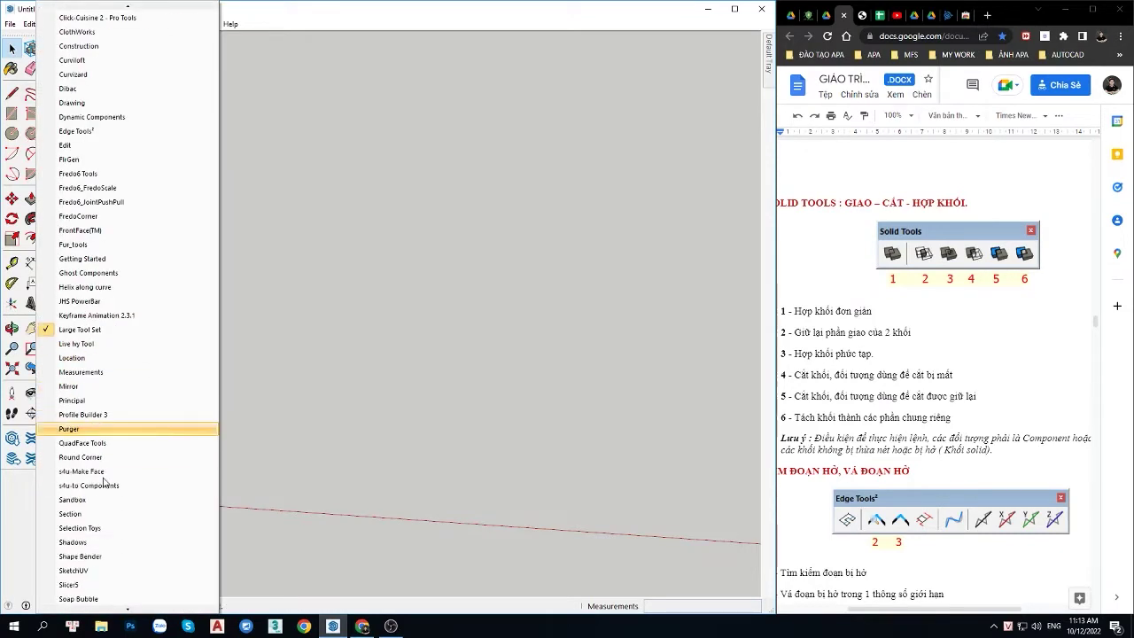
pyautogui.scroll(-3, 104, 500)
pyautogui.scroll(-1, 104, 502)
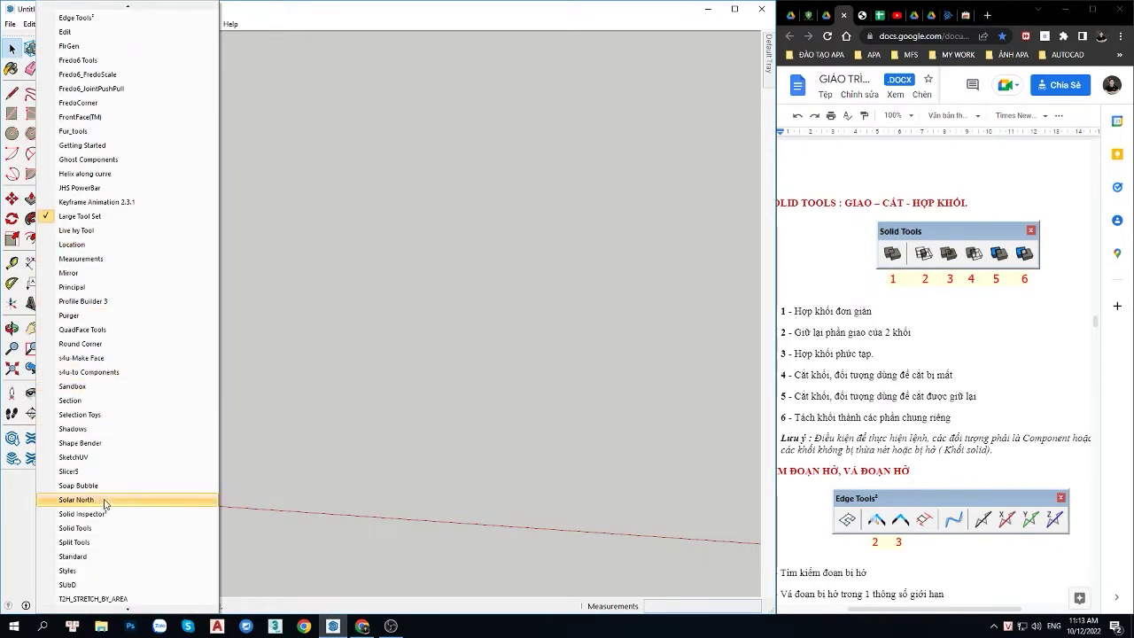
pyautogui.click(104, 528)
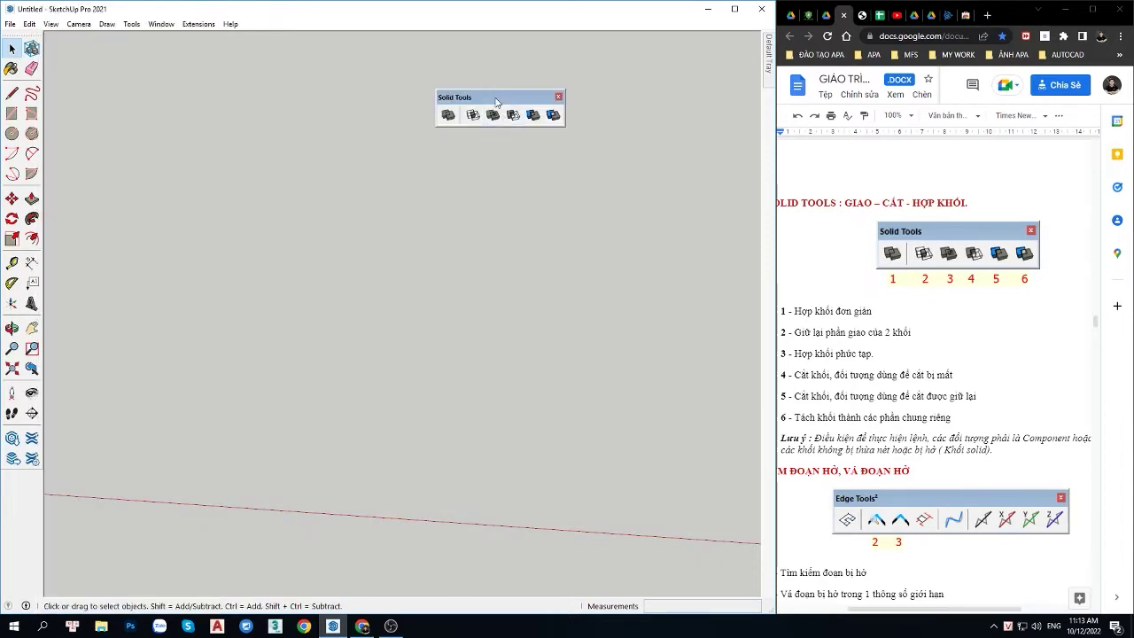
pyautogui.moveTo(491, 97)
pyautogui.mouseDown()
pyautogui.moveTo(182, 74)
pyautogui.moveTo(116, 42)
pyautogui.mouseUp()
# Step: Confirm the ZoomIt options and snap SketchUp back onto the left half of the screen
pyautogui.moveTo(226, 16); pyautogui.dragTo(325, 26)
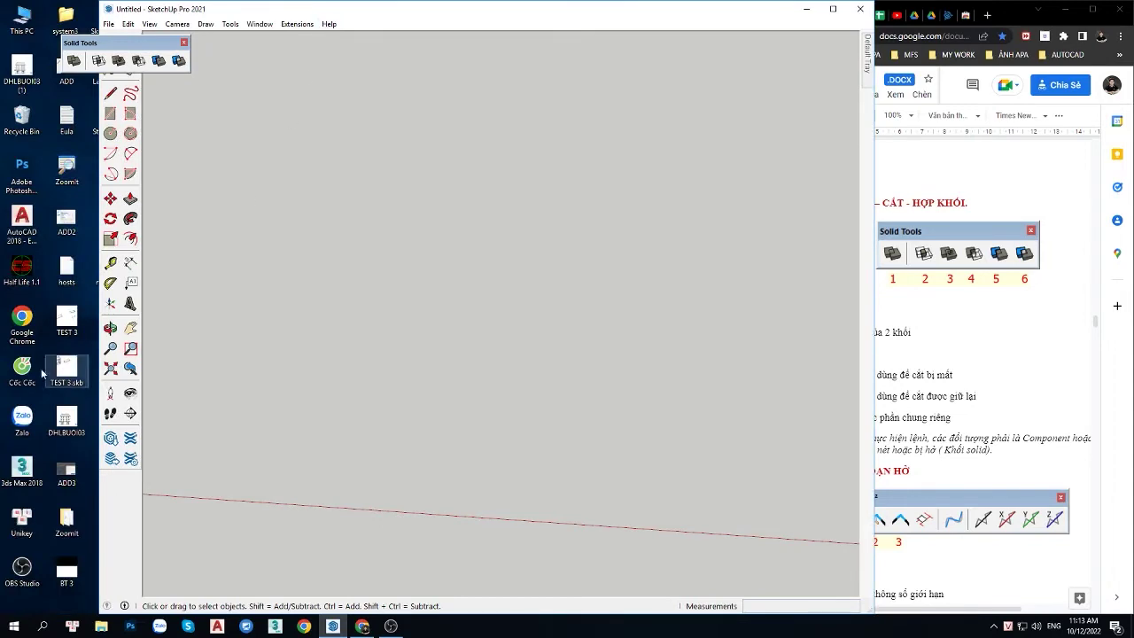
pyautogui.click(66, 170)
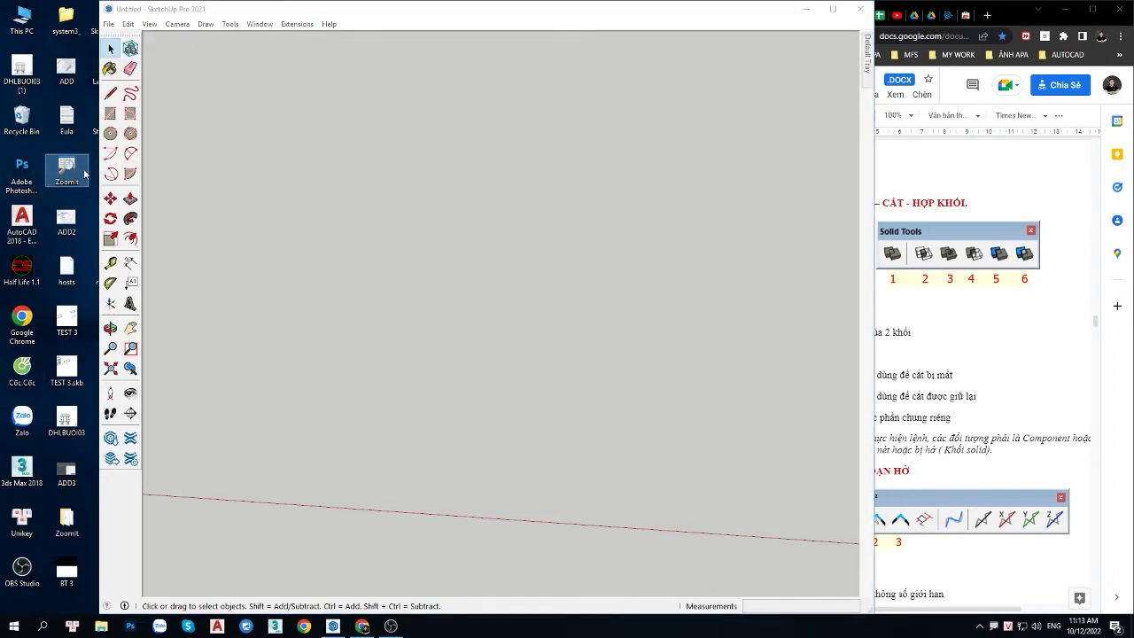
pyautogui.doubleClick(83, 169)
pyautogui.click(593, 425)
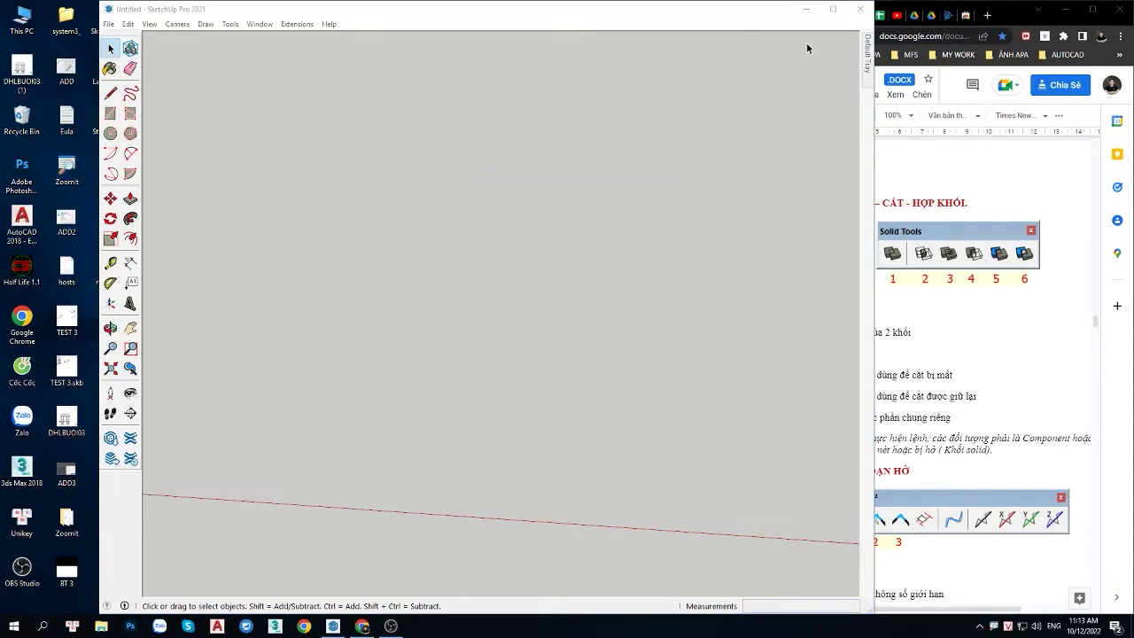
pyautogui.click(807, 48)
pyautogui.moveTo(487, 613)
pyautogui.mouseDown()
pyautogui.moveTo(487, 305)
pyautogui.moveTo(454, 617)
pyautogui.mouseUp()
pyautogui.click(469, 248)
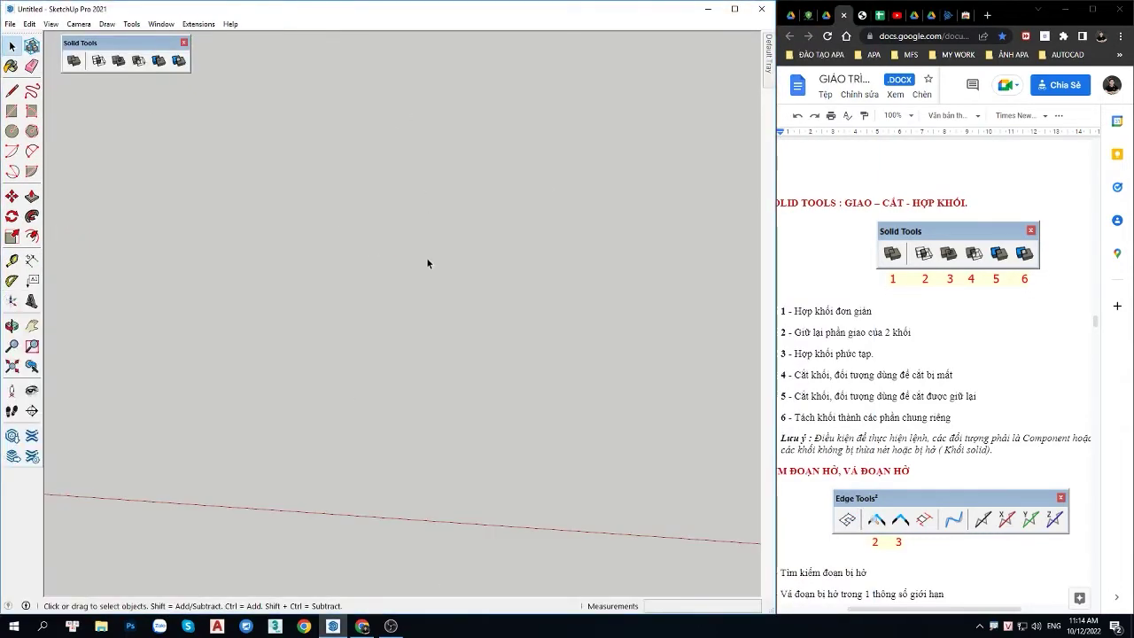
# Step: Draw a rectangle on the ground near the origin
pyautogui.scroll(-2, 316, 367)
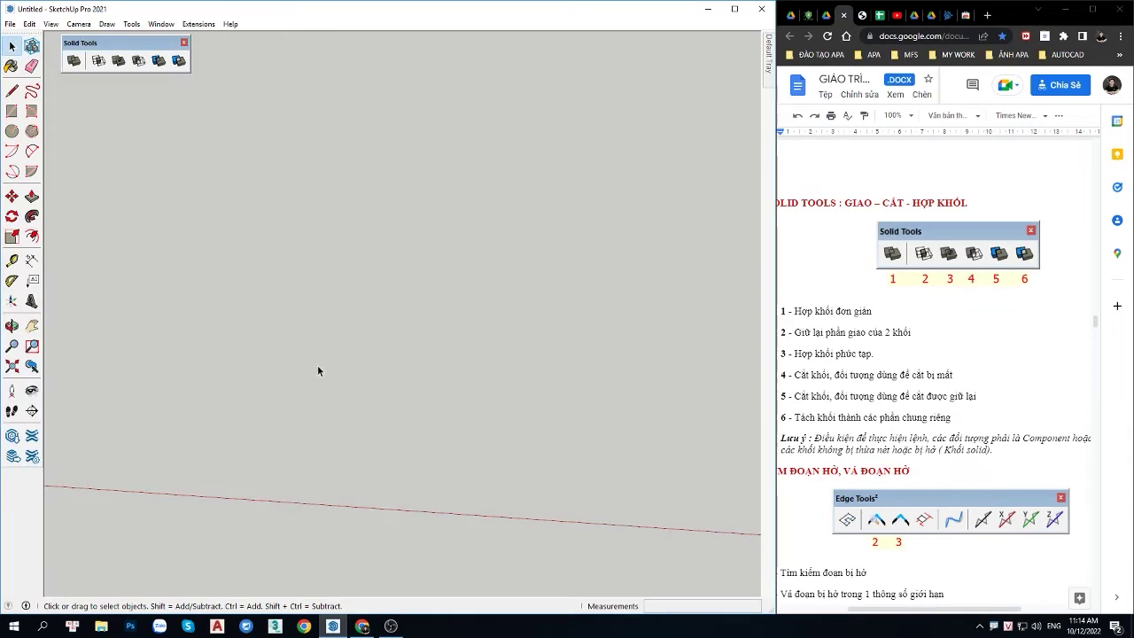
pyautogui.moveTo(284, 367)
pyautogui.mouseDown(button='middle')
pyautogui.moveTo(398, 425)
pyautogui.moveTo(298, 413)
pyautogui.mouseUp(button='middle')
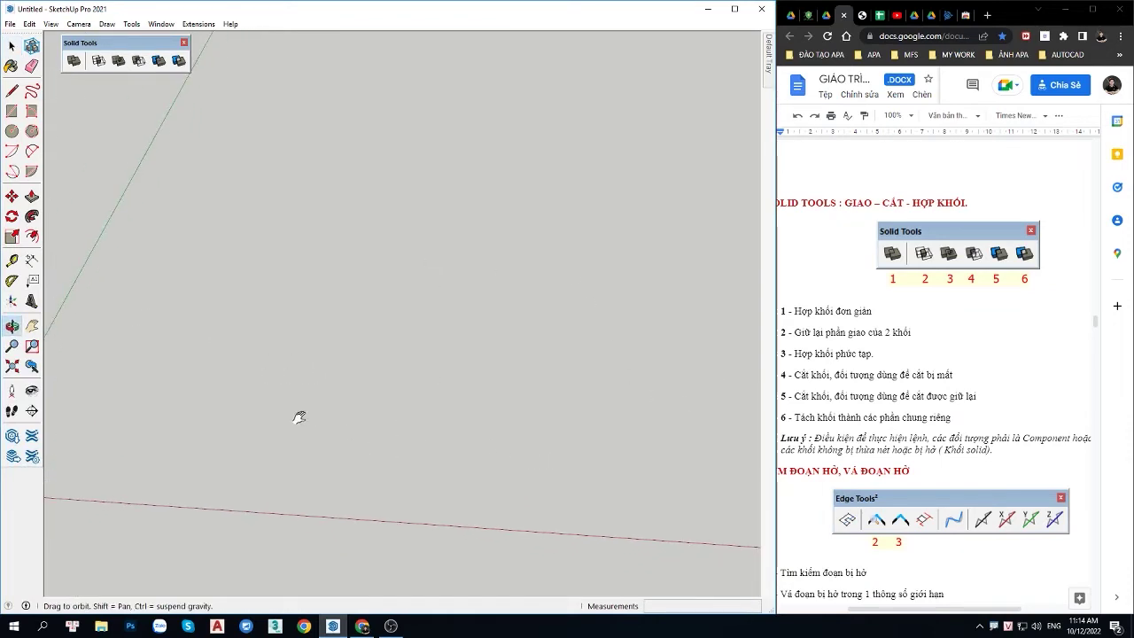
pyautogui.press('r')
pyautogui.click(211, 483)
pyautogui.click(357, 413)
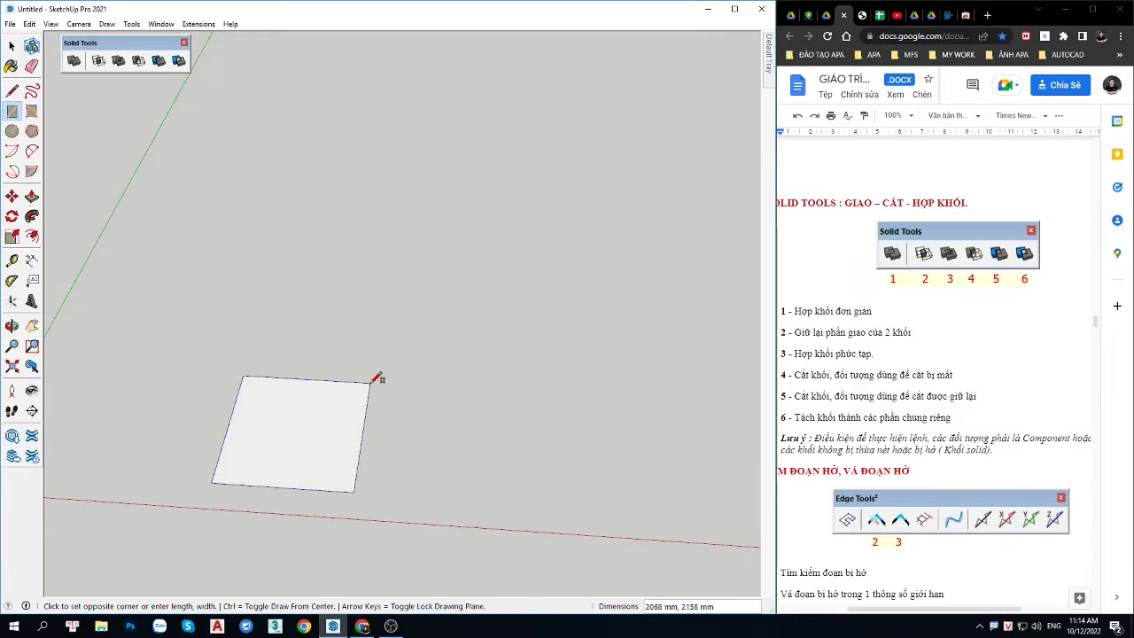
pyautogui.press('space')
# Step: Push/Pull the rectangle upward into a cube
pyautogui.moveTo(322, 475)
pyautogui.mouseDown(button='middle')
pyautogui.moveTo(205, 375)
pyautogui.moveTo(284, 428)
pyautogui.mouseUp(button='middle')
pyautogui.press('p')
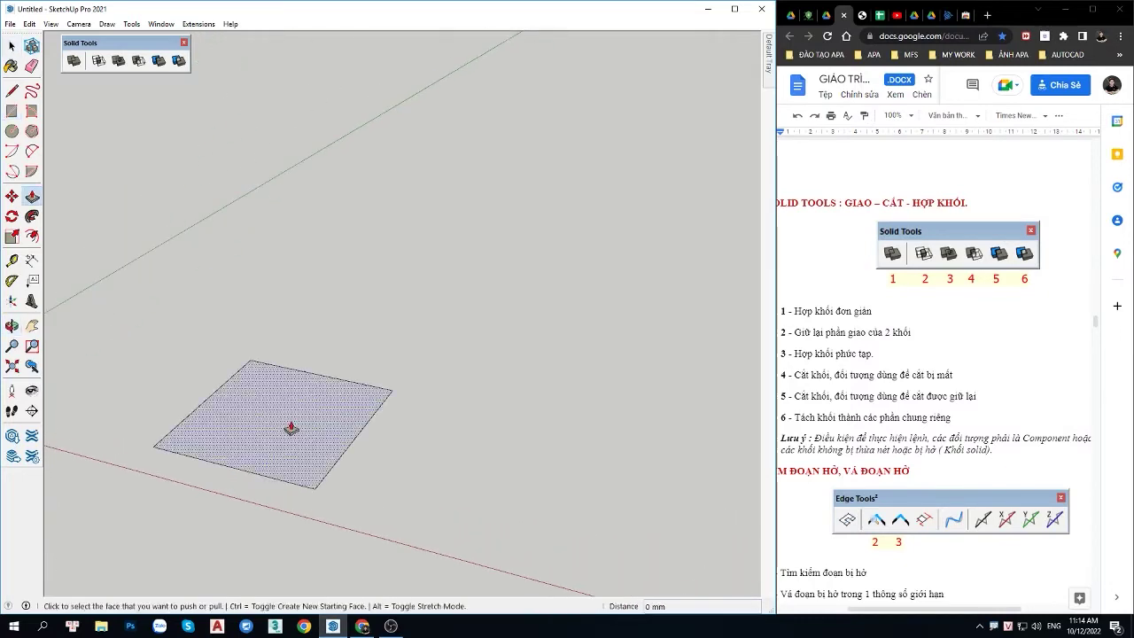
pyautogui.moveTo(284, 427); pyautogui.dragTo(304, 245)
pyautogui.press('space')
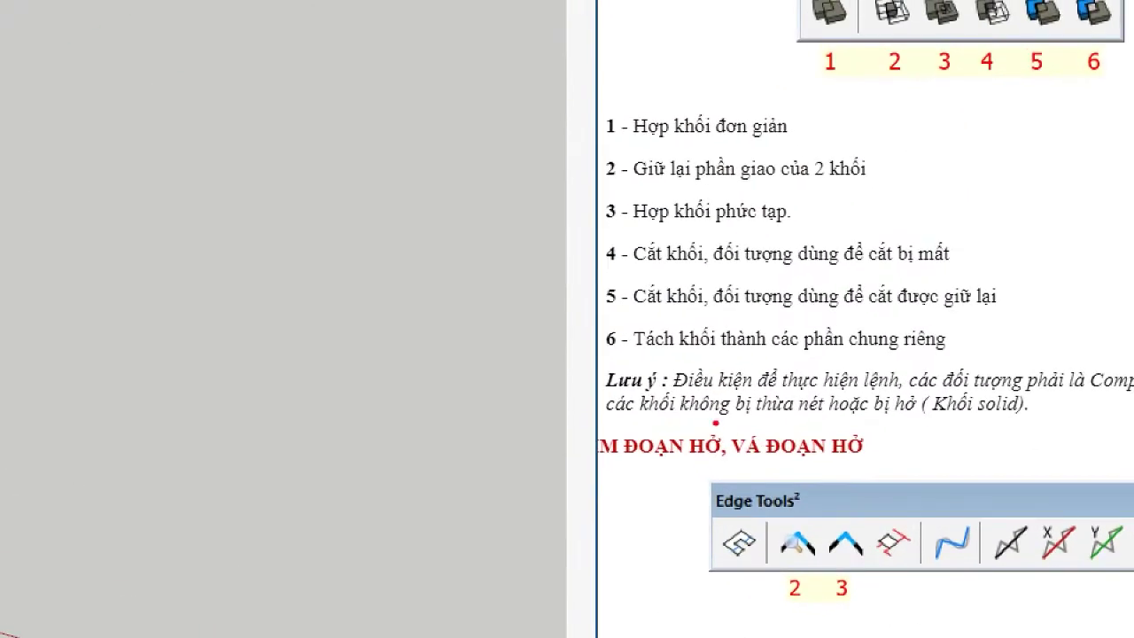
pyautogui.moveTo(711, 421); pyautogui.dragTo(922, 414)
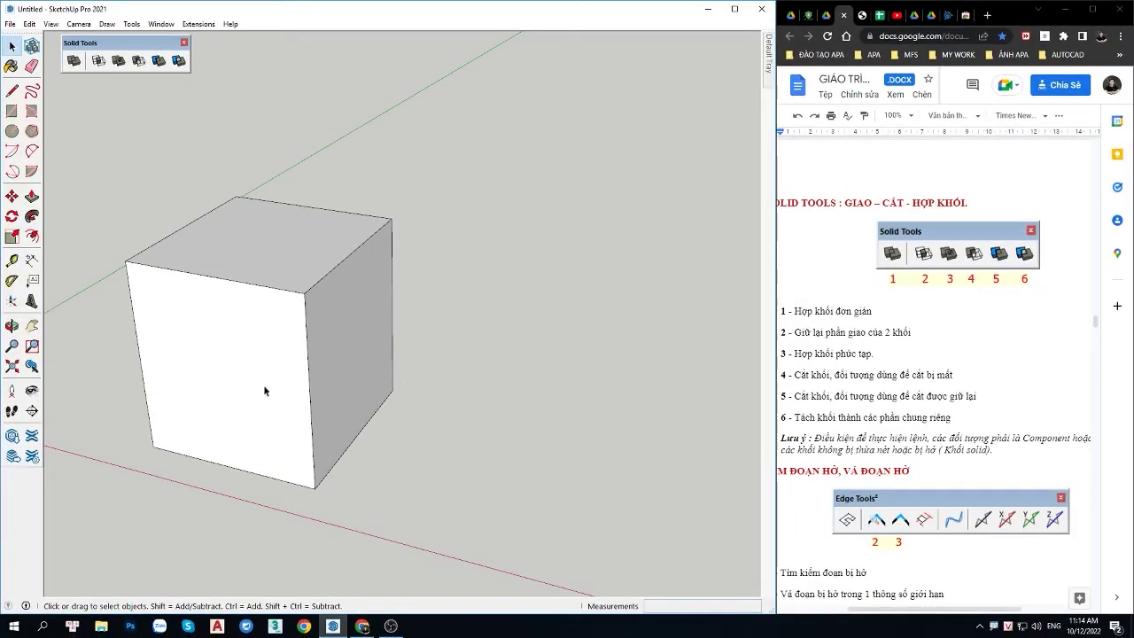
# Step: Select the whole cube and make it a group with Ctrl+G
pyautogui.scroll(2, 284, 319)
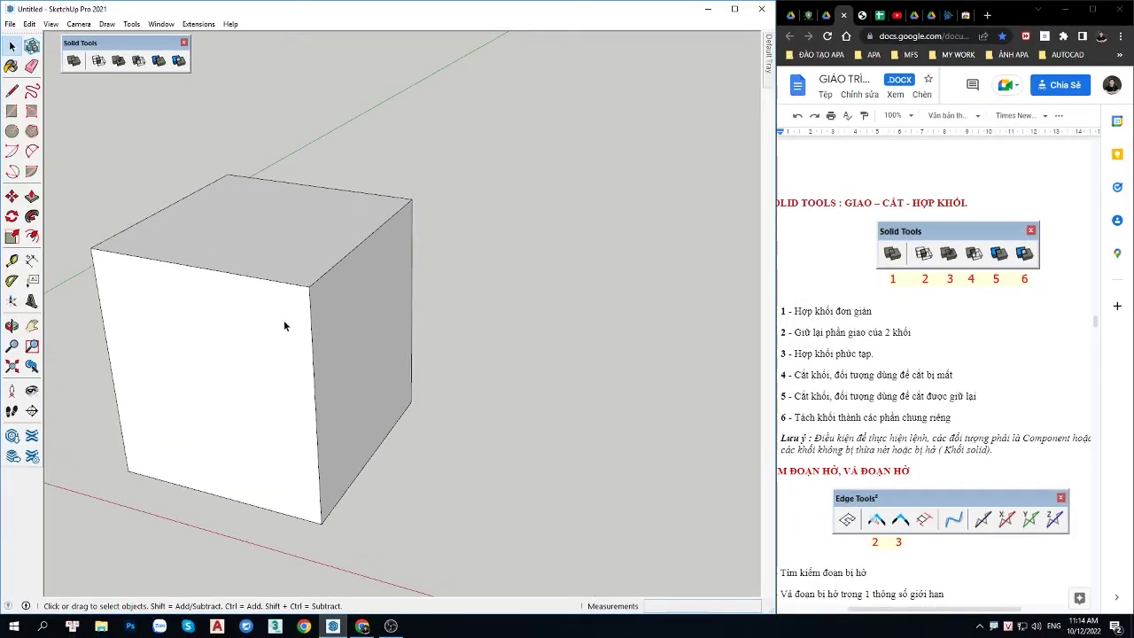
pyautogui.moveTo(283, 319)
pyautogui.mouseDown(button='middle')
pyautogui.moveTo(351, 309)
pyautogui.moveTo(410, 352)
pyautogui.moveTo(392, 373)
pyautogui.mouseUp(button='middle')
pyautogui.tripleClick(352, 309)
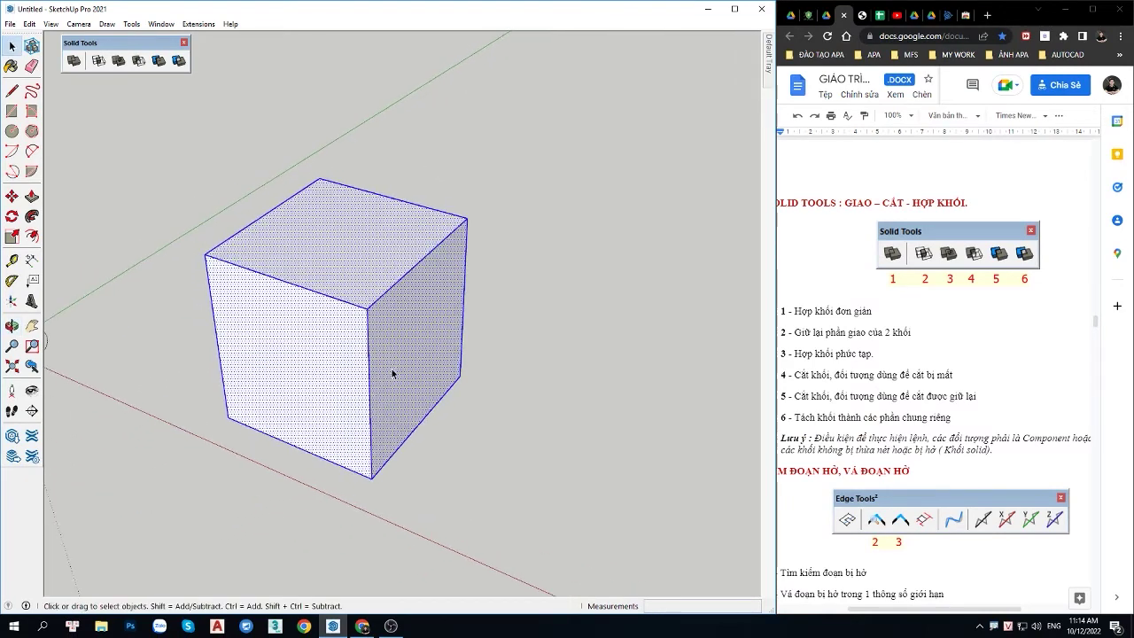
pyautogui.hotkey('ctrl', 'g')
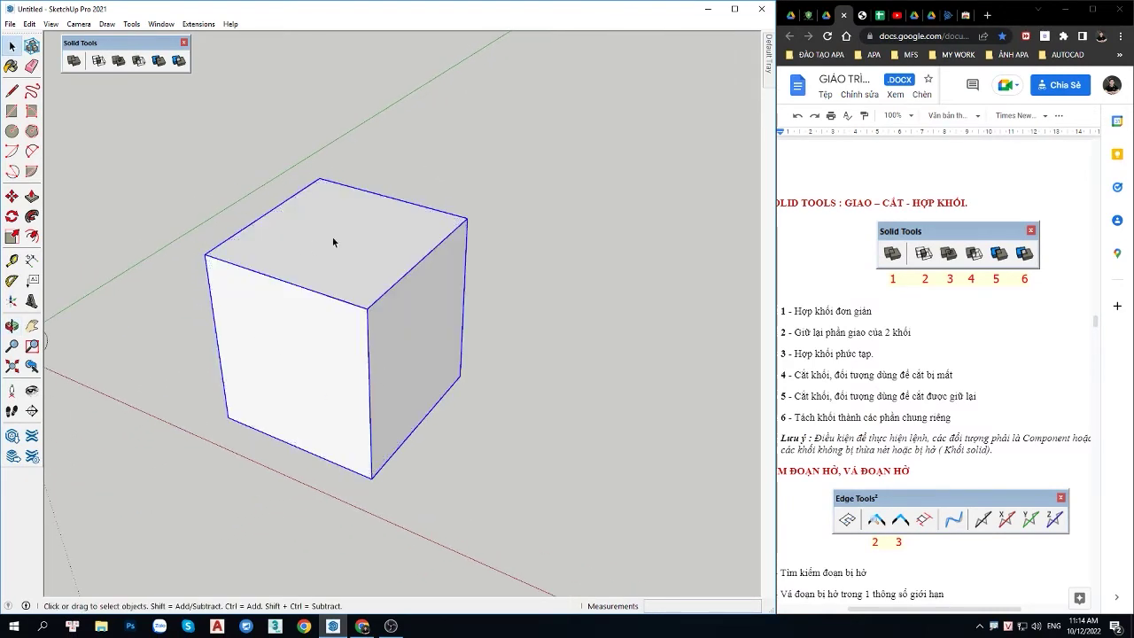
pyautogui.scroll(2, 368, 350)
pyautogui.doubleClick(387, 324)
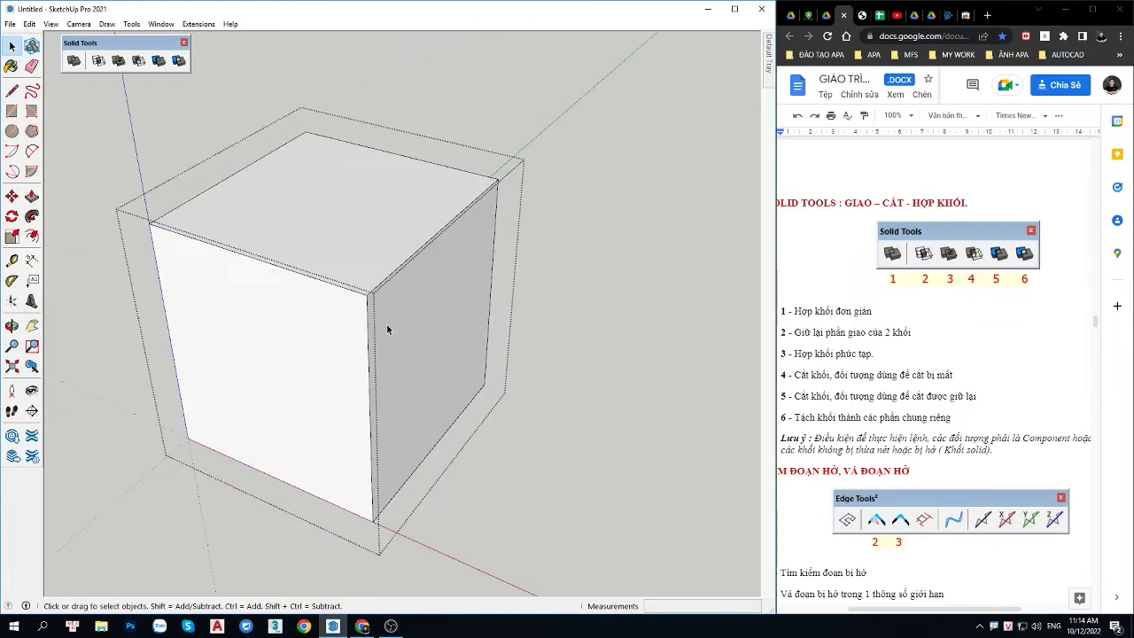
pyautogui.click(531, 312)
pyautogui.moveTo(532, 312)
pyautogui.mouseDown(button='middle')
pyautogui.moveTo(235, 327)
pyautogui.moveTo(344, 386)
pyautogui.moveTo(398, 240)
pyautogui.moveTo(397, 435)
pyautogui.moveTo(263, 331)
pyautogui.mouseUp(button='middle')
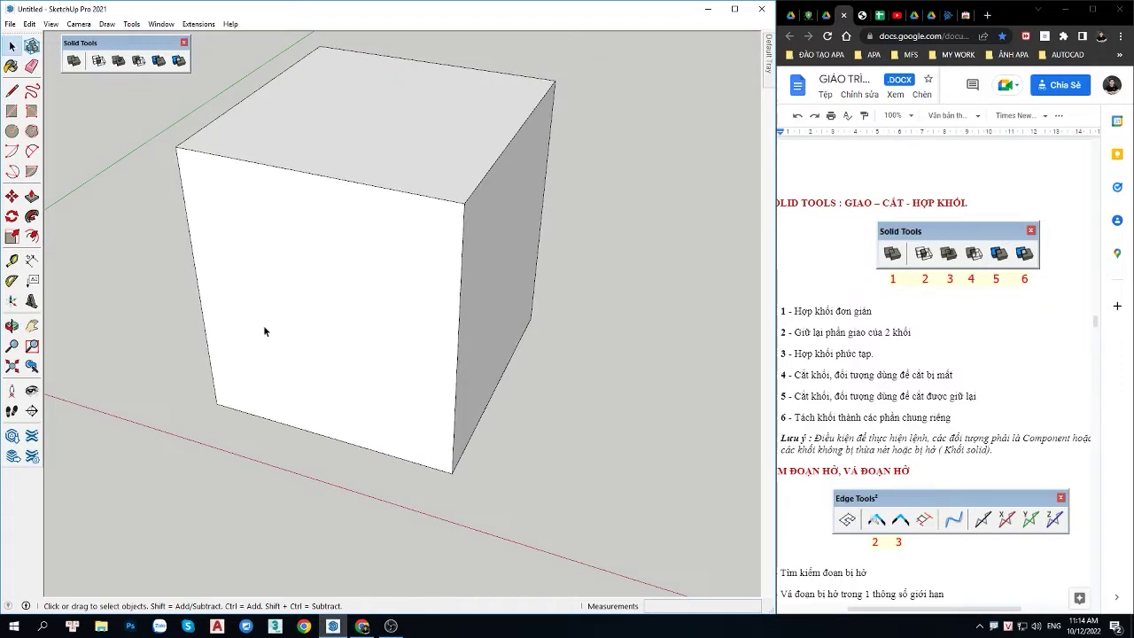
# Step: Inside the cube group, try drawing lines from the cube's top edge
pyautogui.doubleClick(342, 240)
pyautogui.scroll(2, 278, 257)
pyautogui.press('l')
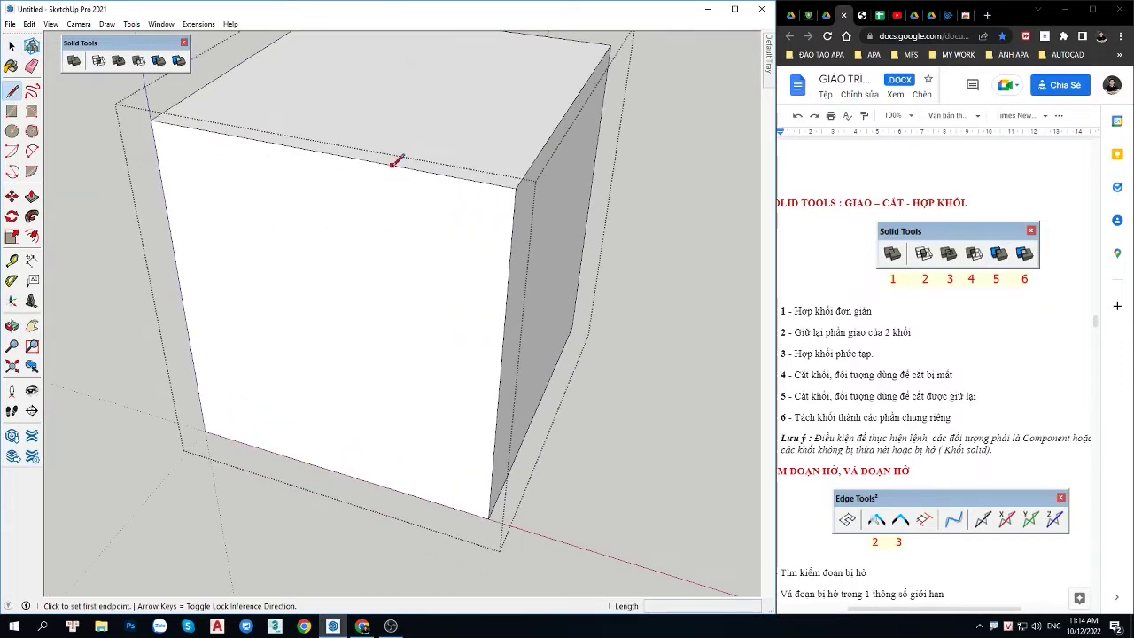
pyautogui.click(393, 163)
pyautogui.click(476, 179)
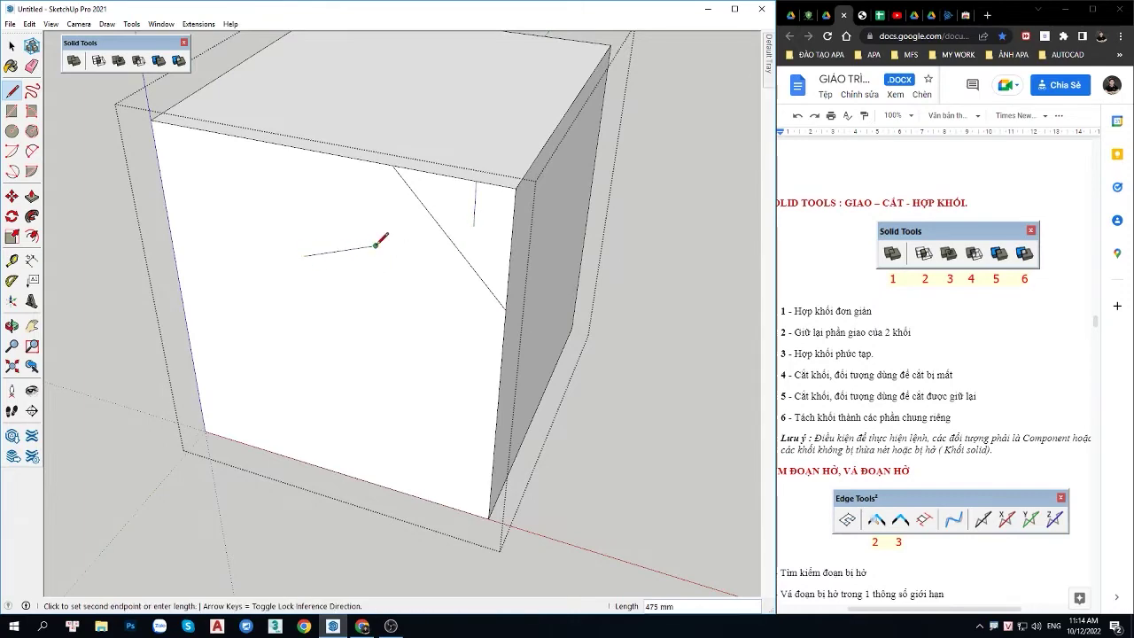
pyautogui.press('space')
pyautogui.moveTo(442, 207)
pyautogui.mouseDown(button='middle')
pyautogui.moveTo(392, 304)
pyautogui.moveTo(658, 202)
pyautogui.mouseUp(button='middle')
pyautogui.scroll(2, 650, 169)
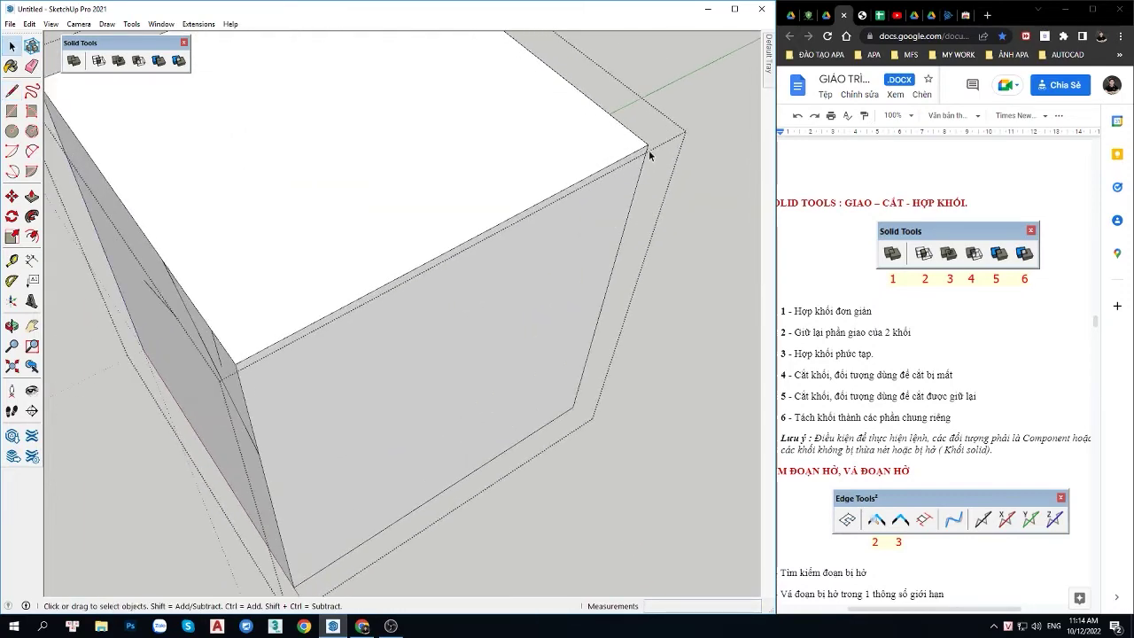
# Step: Start and cancel a rectangle at the cube's corner, then exit the group and orbit out to the column and figure
pyautogui.press('r')
pyautogui.click(660, 139)
pyautogui.scroll(2, 629, 167)
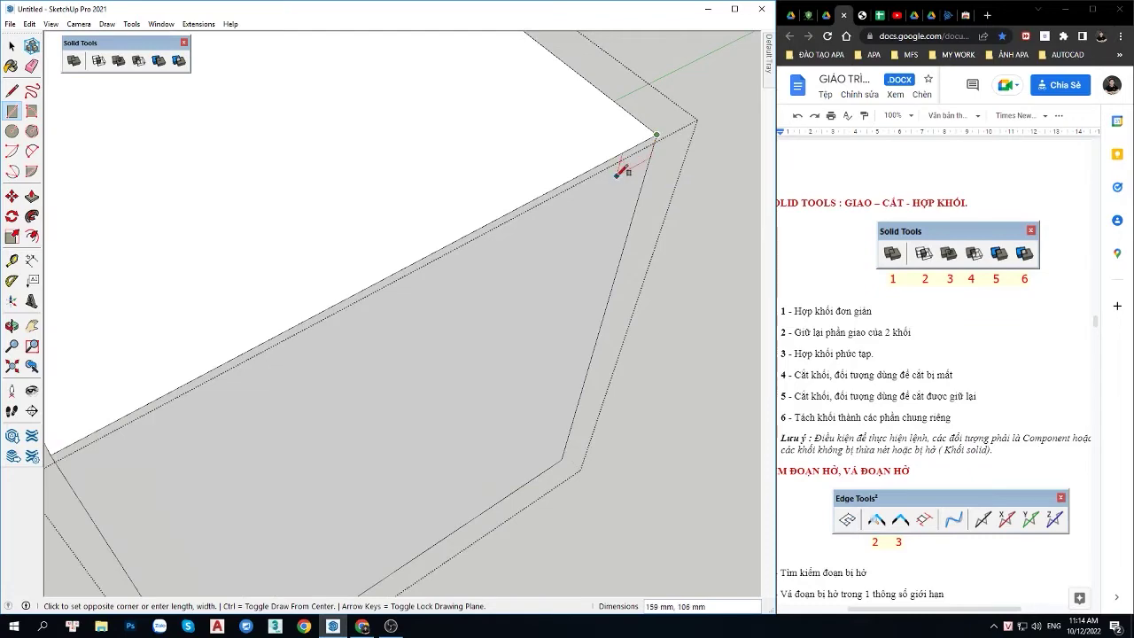
pyautogui.press('space')
pyautogui.scroll(-5, 606, 197)
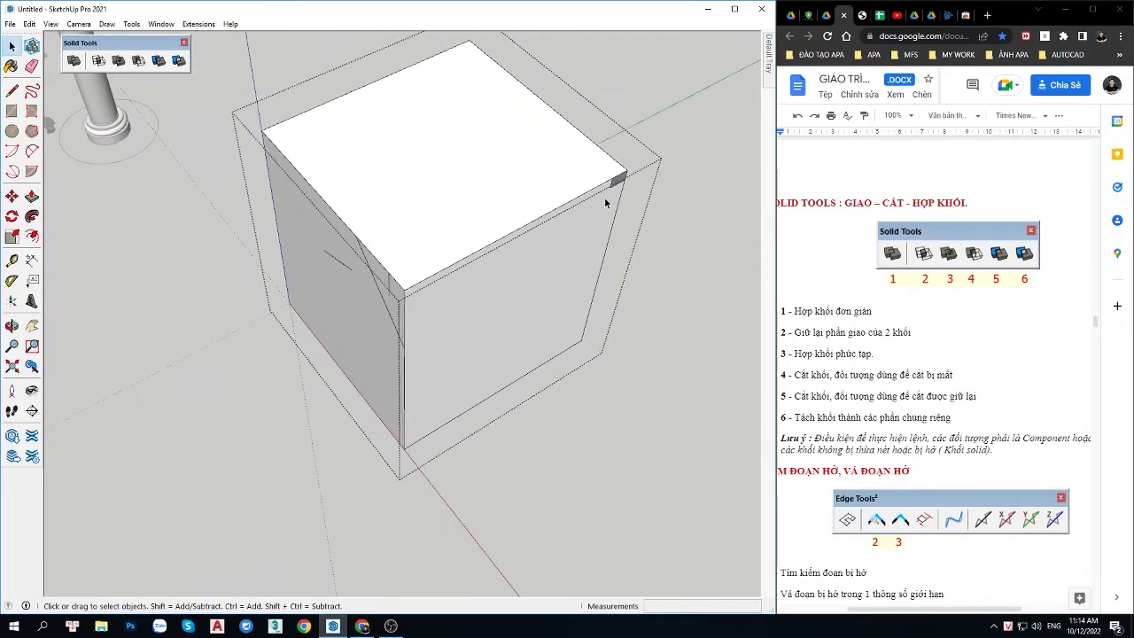
pyautogui.moveTo(607, 197)
pyautogui.mouseDown(button='middle')
pyautogui.moveTo(405, 195)
pyautogui.moveTo(449, 227)
pyautogui.mouseUp(button='middle')
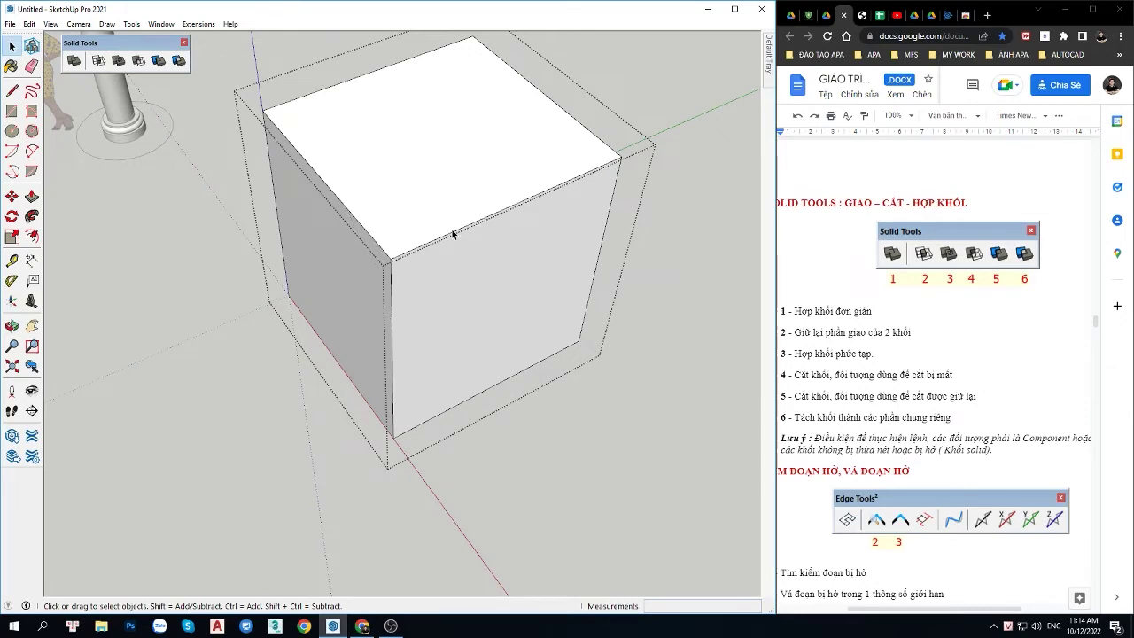
pyautogui.scroll(-3, 452, 233)
pyautogui.click(540, 402)
pyautogui.moveTo(361, 319); pyautogui.dragTo(561, 339, button='middle')
pyautogui.scroll(3, 484, 210)
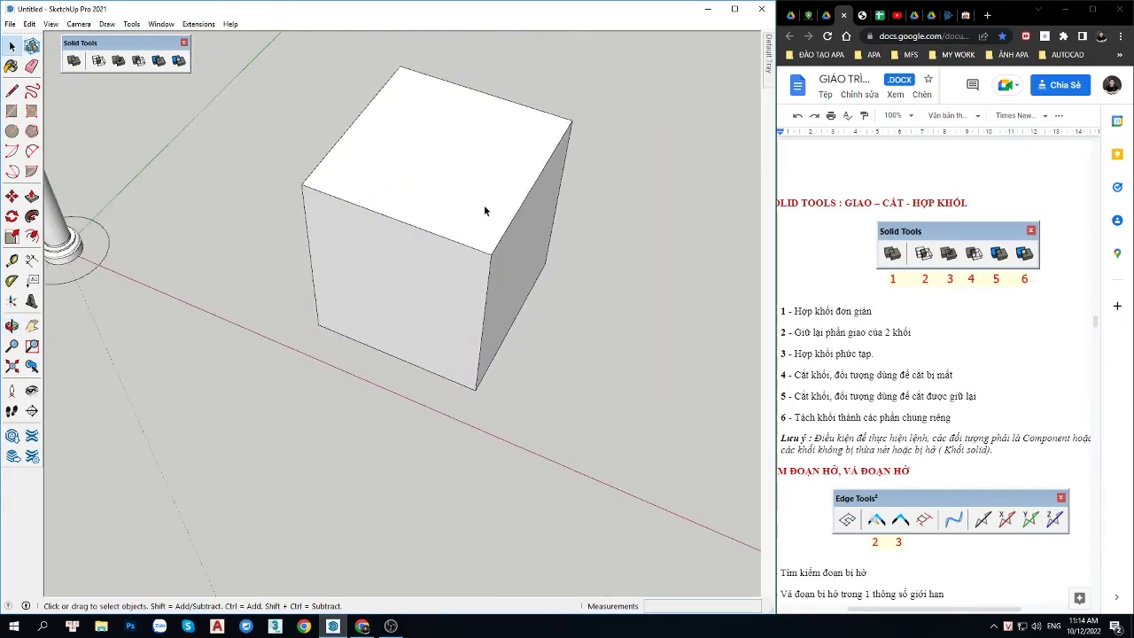
pyautogui.scroll(-3, 473, 215)
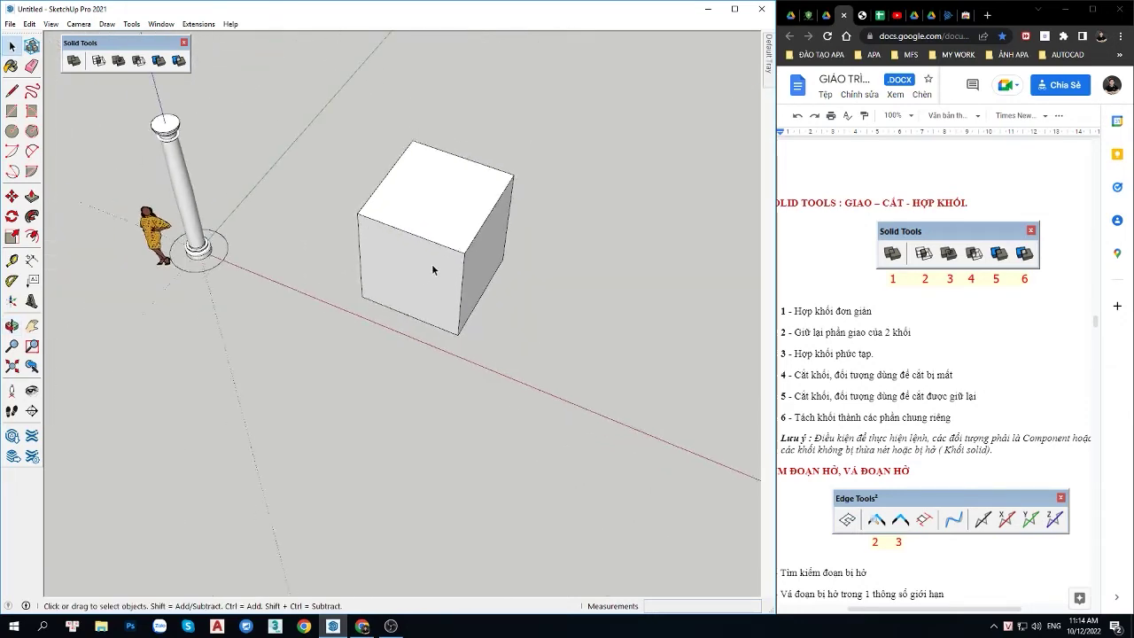
pyautogui.moveTo(432, 269)
pyautogui.mouseDown(button='middle')
pyautogui.moveTo(430, 336)
pyautogui.moveTo(481, 403)
pyautogui.mouseUp(button='middle')
# Step: Copy the cube to an offset, raised position so the two cubes overlap
pyautogui.tripleClick(429, 363)
pyautogui.press('m')
pyautogui.click(429, 363)
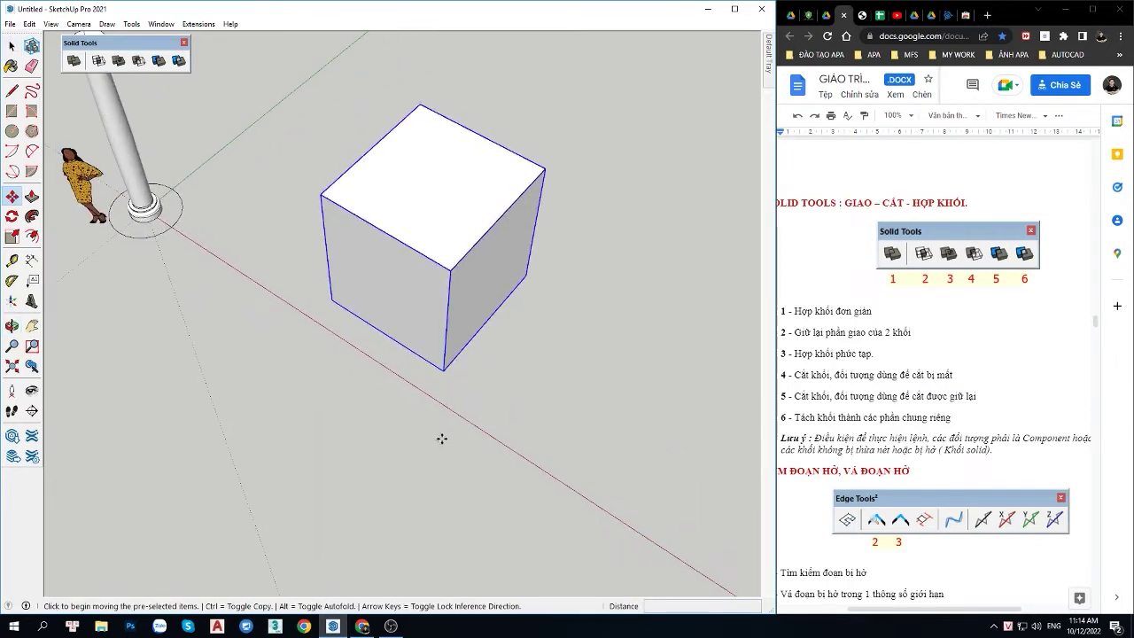
pyautogui.press('ctrl')
pyautogui.click(489, 376)
pyautogui.click(490, 377)
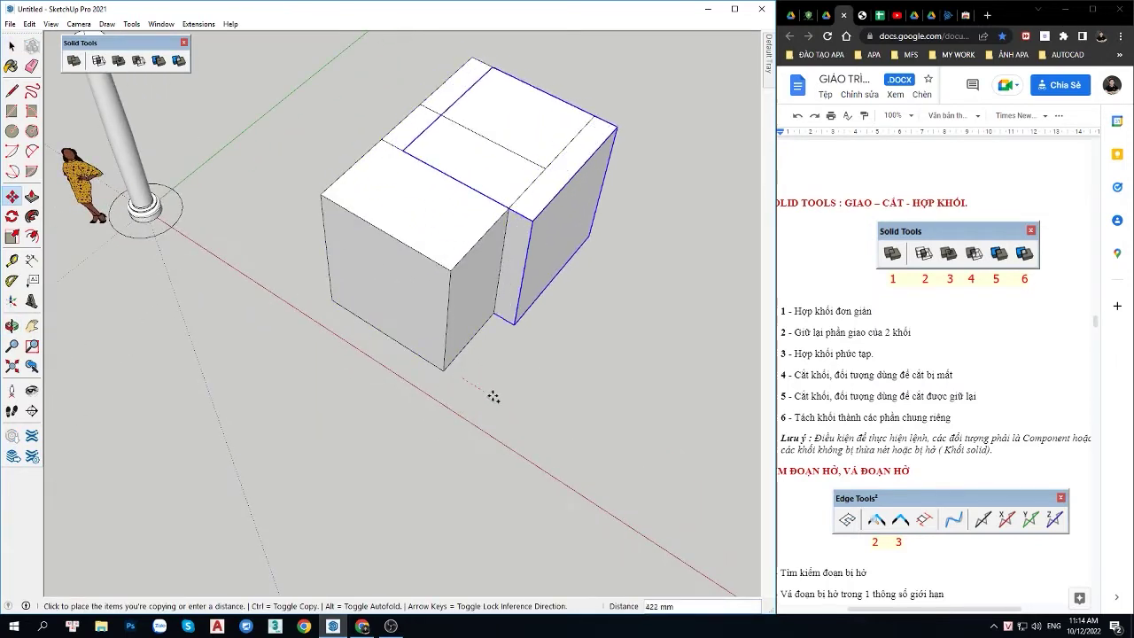
pyautogui.moveTo(526, 415); pyautogui.dragTo(572, 260, button='middle')
pyautogui.click(569, 194)
pyautogui.moveTo(570, 194)
pyautogui.mouseDown(button='middle')
pyautogui.moveTo(513, 412)
pyautogui.moveTo(463, 228)
pyautogui.moveTo(342, 240)
pyautogui.moveTo(371, 365)
pyautogui.mouseUp(button='middle')
pyautogui.press('space')
# Step: Copy the overlapping cube pair to the right
pyautogui.press('m')
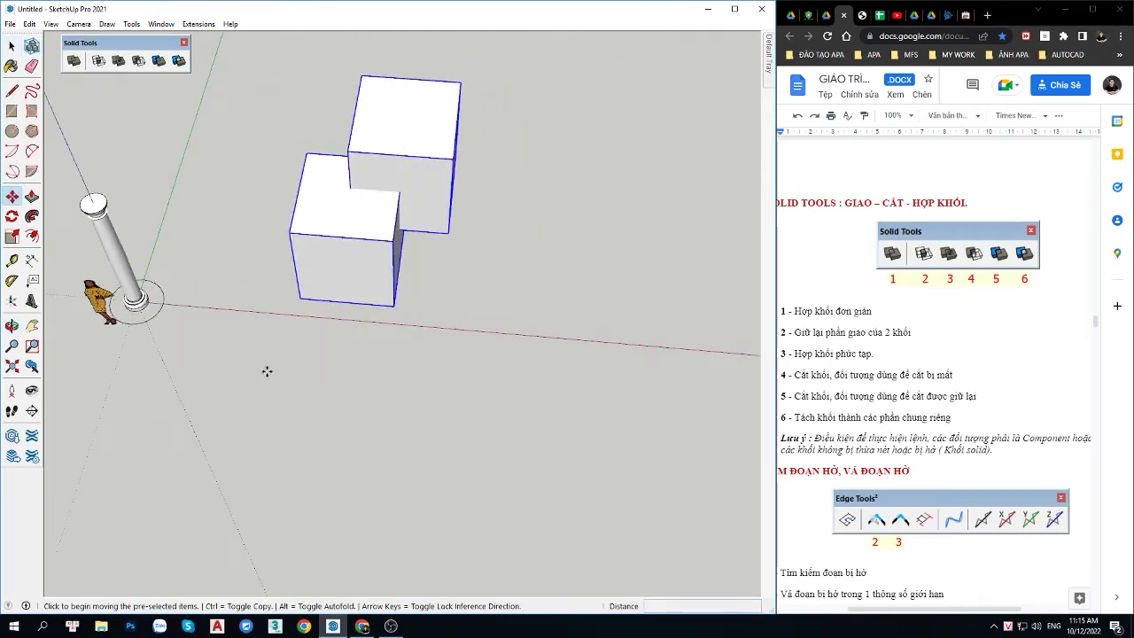
pyautogui.press('ctrl')
pyautogui.click(265, 381)
pyautogui.click(496, 404)
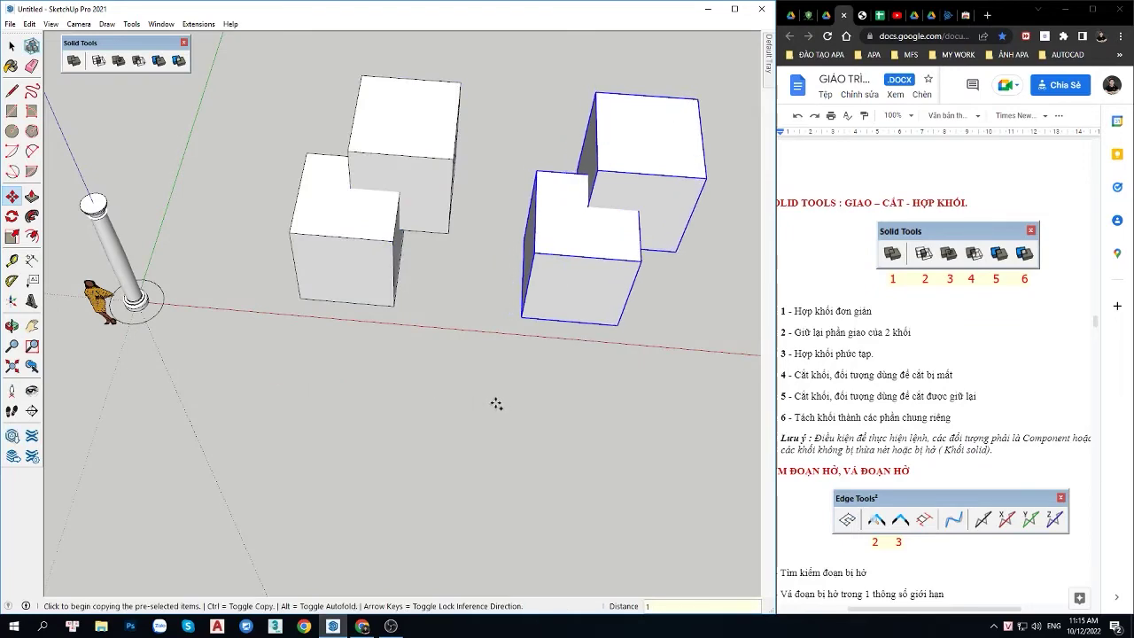
pyautogui.press('space')
pyautogui.click(496, 401)
pyautogui.moveTo(495, 400)
pyautogui.mouseDown(button='middle')
pyautogui.moveTo(488, 221)
pyautogui.moveTo(456, 247)
pyautogui.moveTo(470, 235)
pyautogui.mouseUp(button='middle')
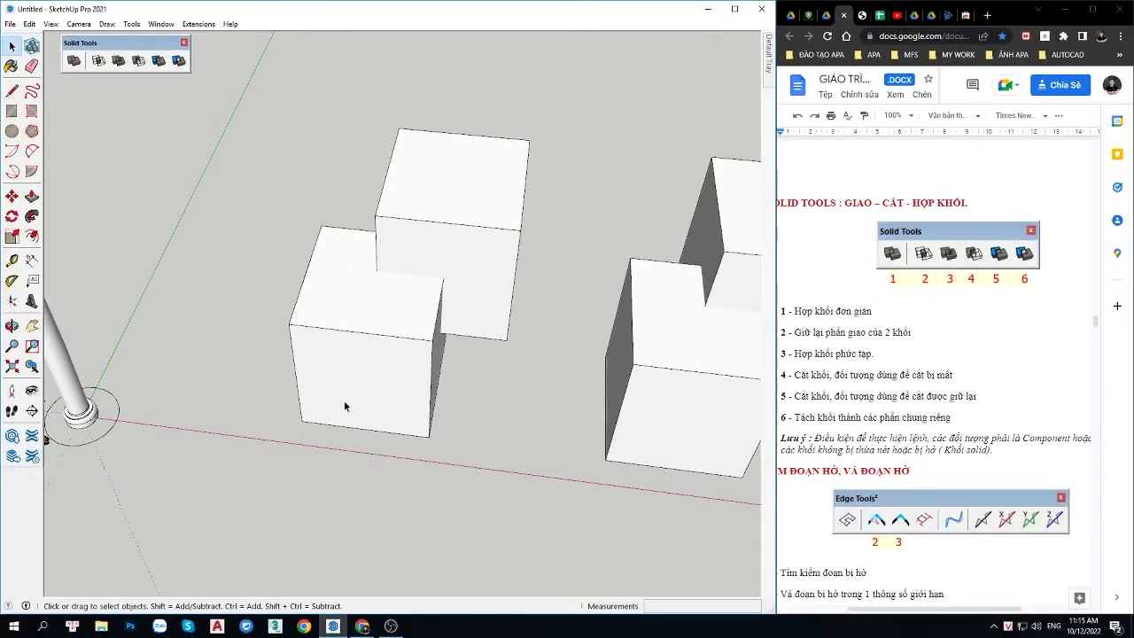
# Step: Select both cubes of the first pair and merge them with Outer Shell
pyautogui.scroll(2, 390, 344)
pyautogui.click(400, 332)
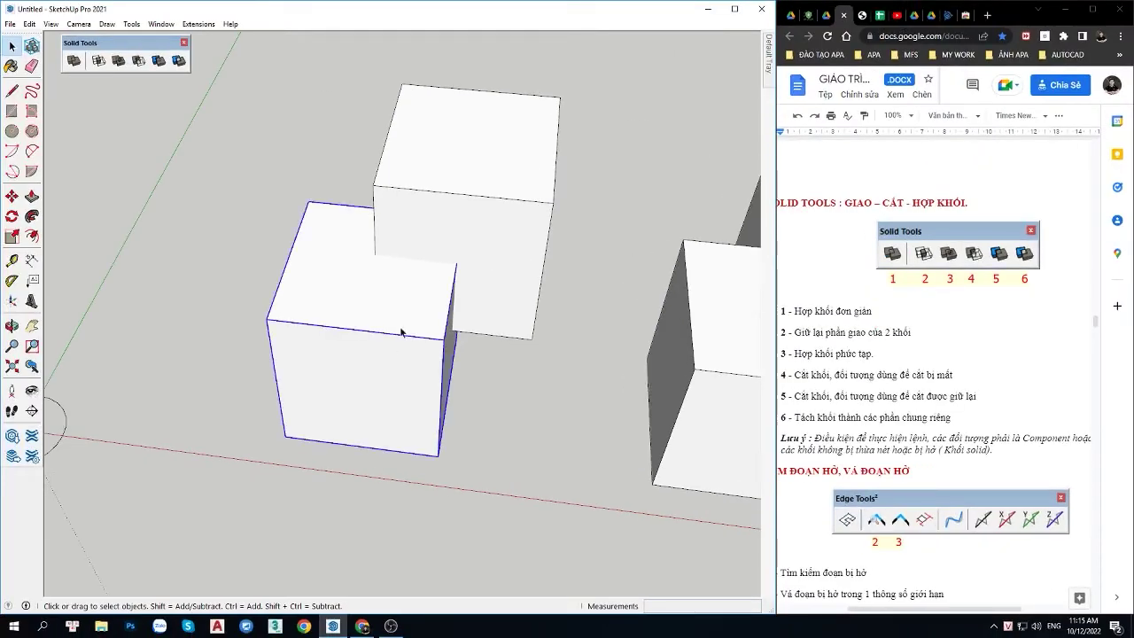
pyautogui.keyDown('ctrl'); pyautogui.click(470, 236); pyautogui.keyUp('ctrl')
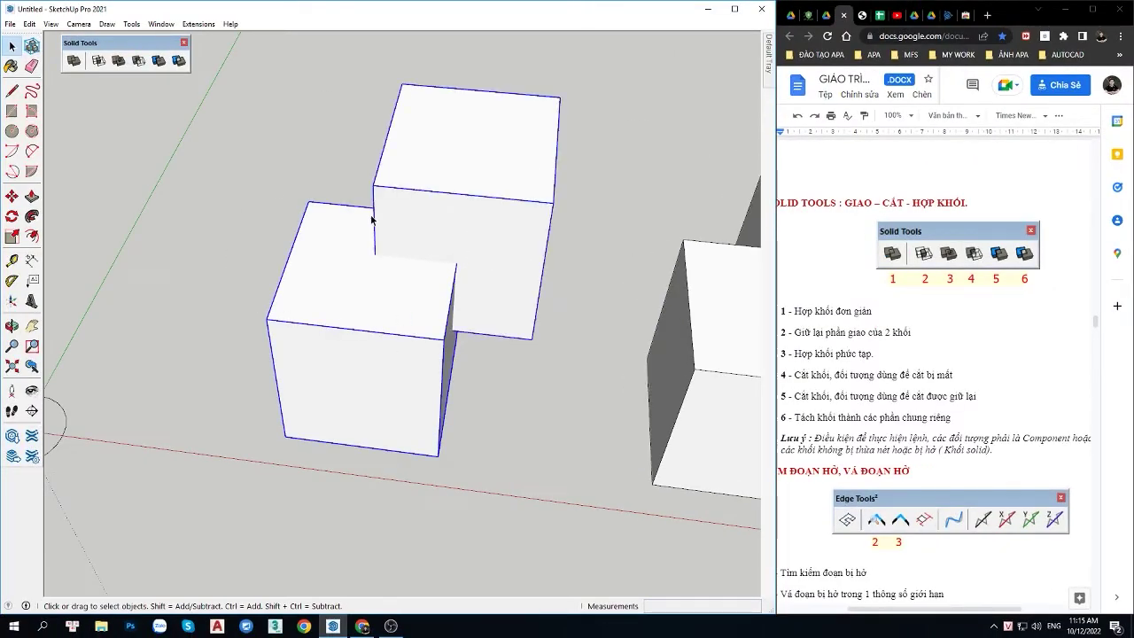
pyautogui.moveTo(364, 286); pyautogui.dragTo(313, 256, button='middle')
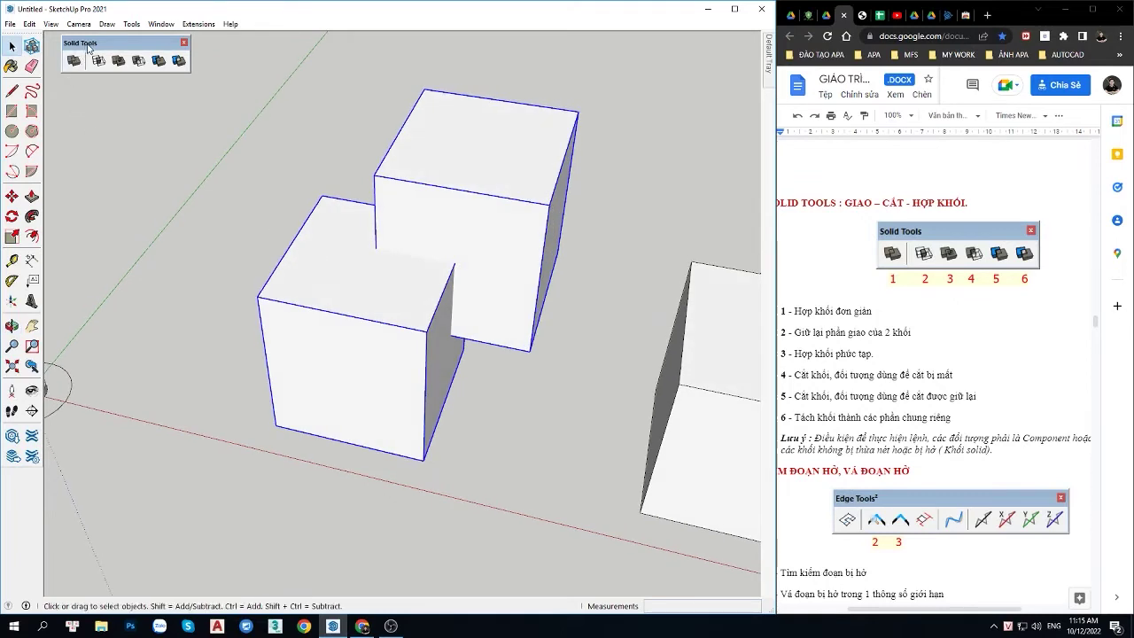
pyautogui.moveTo(87, 48); pyautogui.dragTo(655, 48)
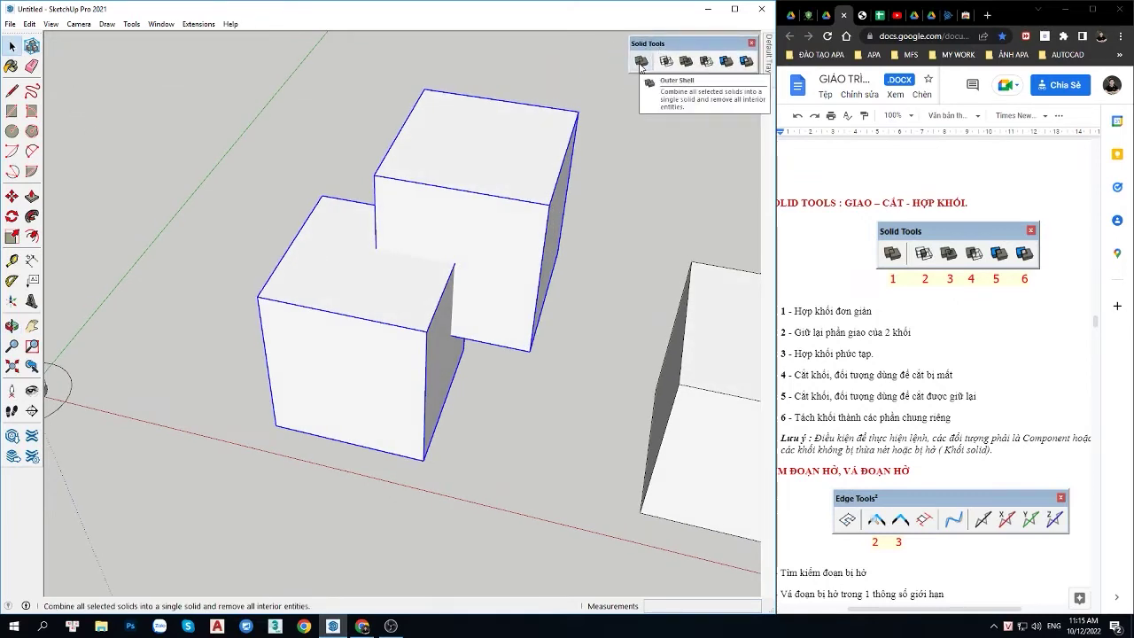
pyautogui.click(641, 63)
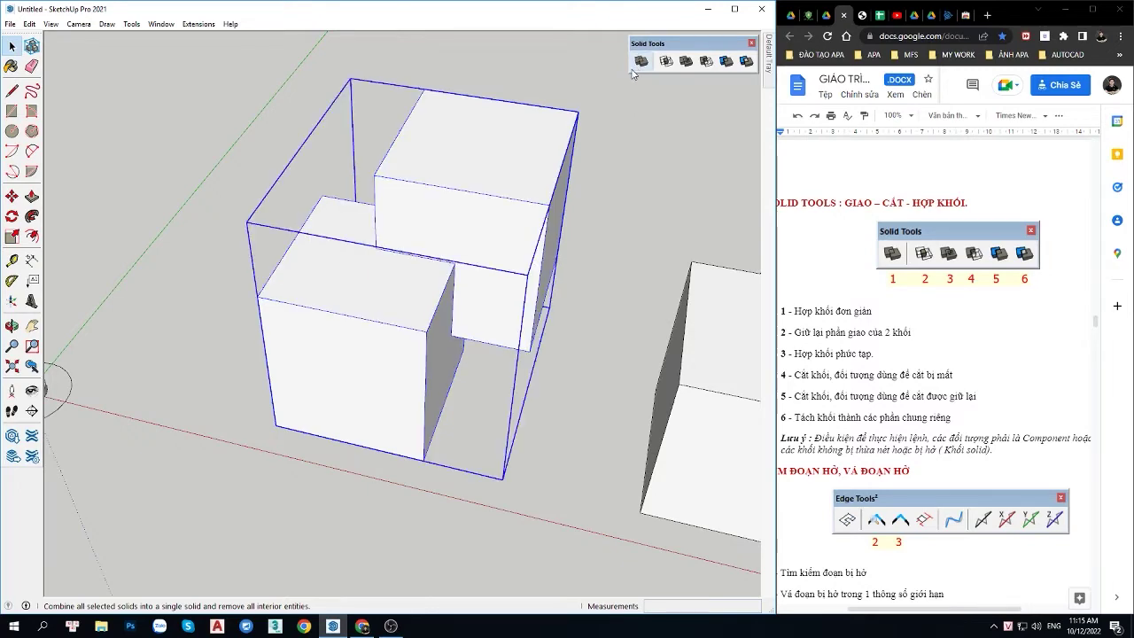
# Step: Delete the merged solid's front face to reveal its hollow interior, then undo and exit the group
pyautogui.scroll(3, 359, 394)
pyautogui.scroll(2, 359, 390)
pyautogui.doubleClick(359, 386)
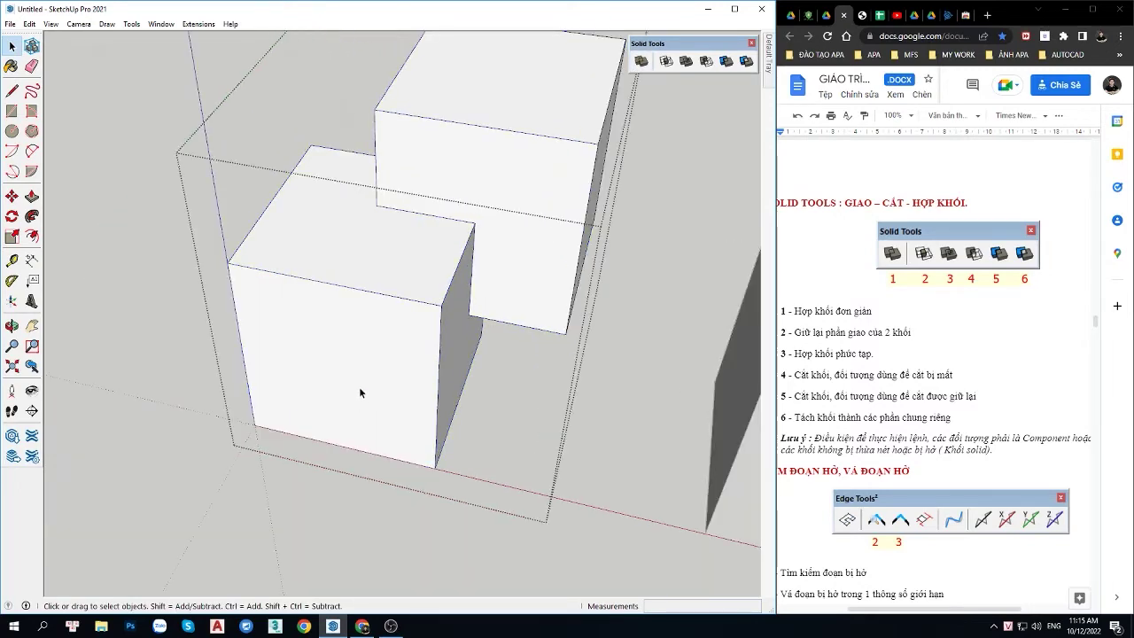
pyautogui.click(341, 383)
pyautogui.moveTo(341, 382)
pyautogui.mouseDown(button='middle')
pyautogui.moveTo(387, 372)
pyautogui.moveTo(342, 400)
pyautogui.moveTo(481, 157)
pyautogui.moveTo(599, 220)
pyautogui.moveTo(386, 286)
pyautogui.mouseUp(button='middle')
pyautogui.press('Delete')
pyautogui.hotkey('ctrl', 'z')
pyautogui.click(436, 482)
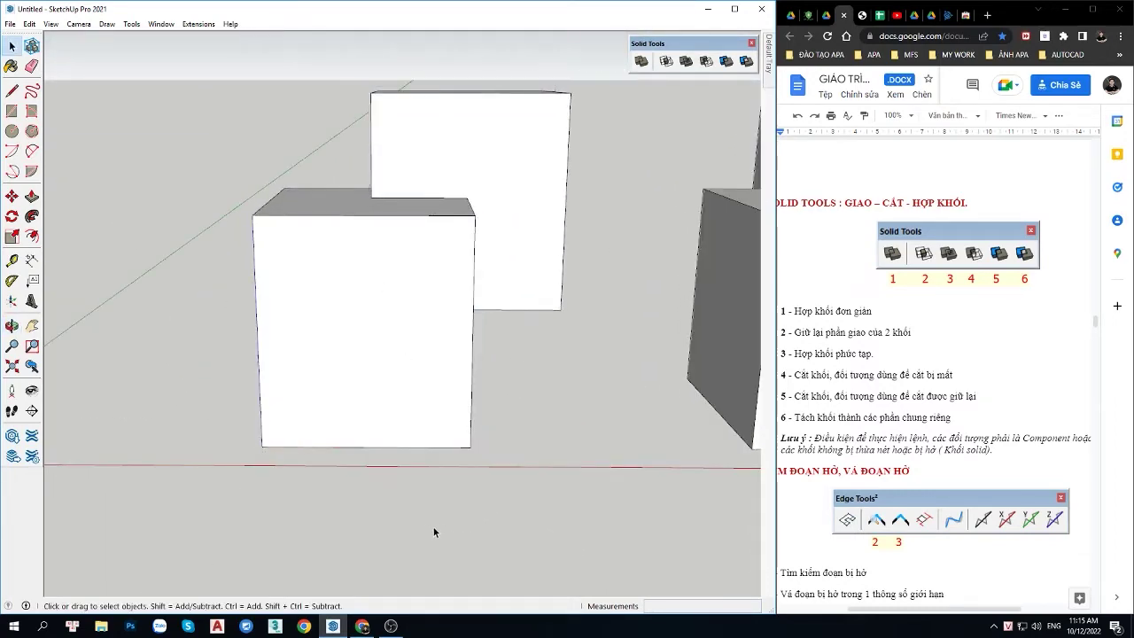
pyautogui.scroll(-3, 217, 328)
pyautogui.moveTo(217, 333); pyautogui.dragTo(506, 286, button='middle')
pyautogui.scroll(3, 529, 210)
pyautogui.scroll(2, 521, 223)
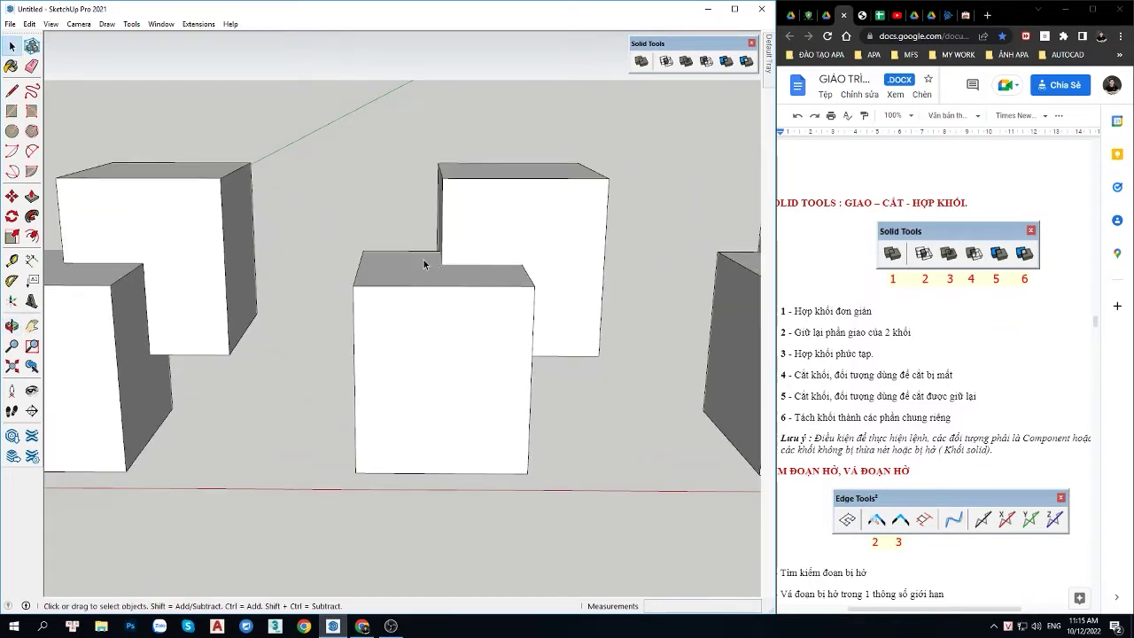
pyautogui.moveTo(447, 209)
pyautogui.mouseDown(button='middle')
pyautogui.moveTo(511, 243)
pyautogui.moveTo(499, 268)
pyautogui.mouseUp(button='middle')
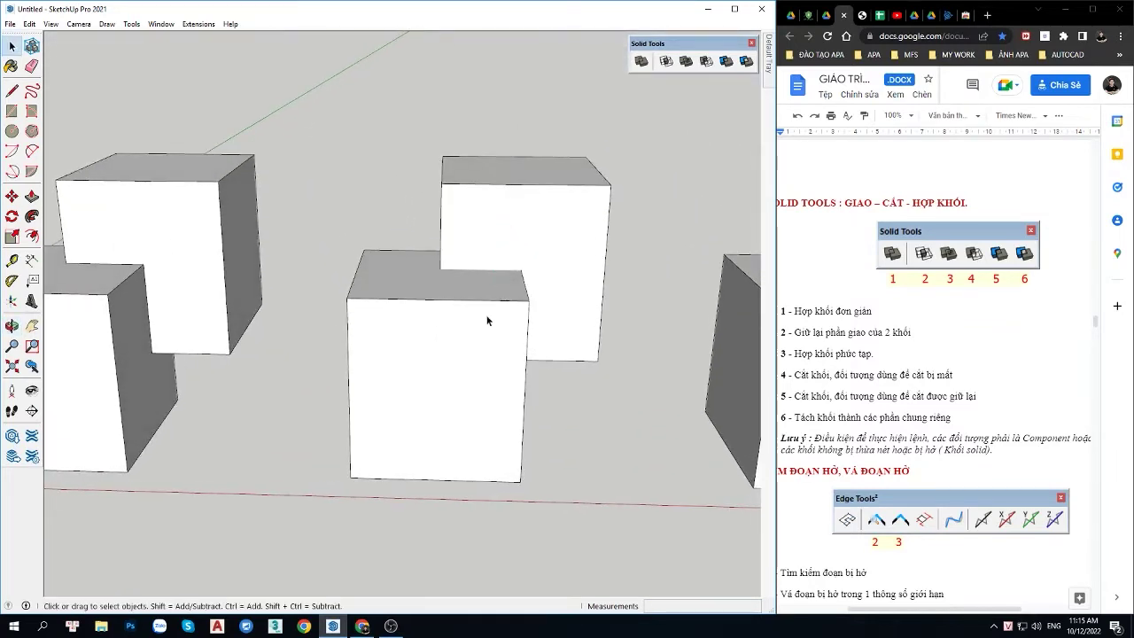
pyautogui.click(462, 337)
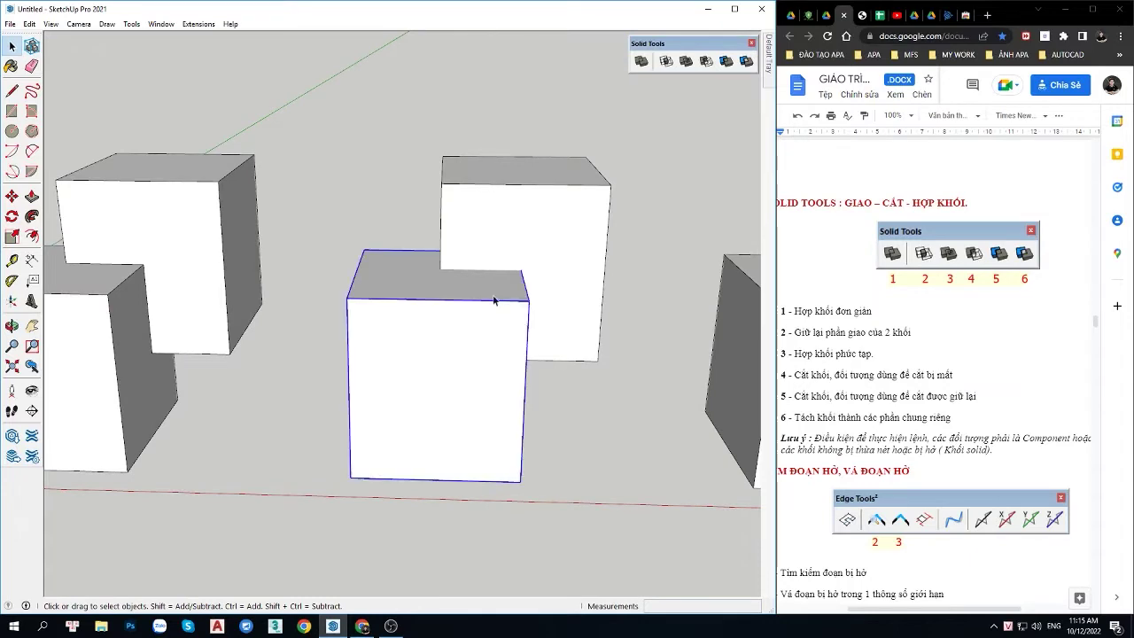
pyautogui.keyDown('ctrl'); pyautogui.click(534, 222); pyautogui.keyUp('ctrl')
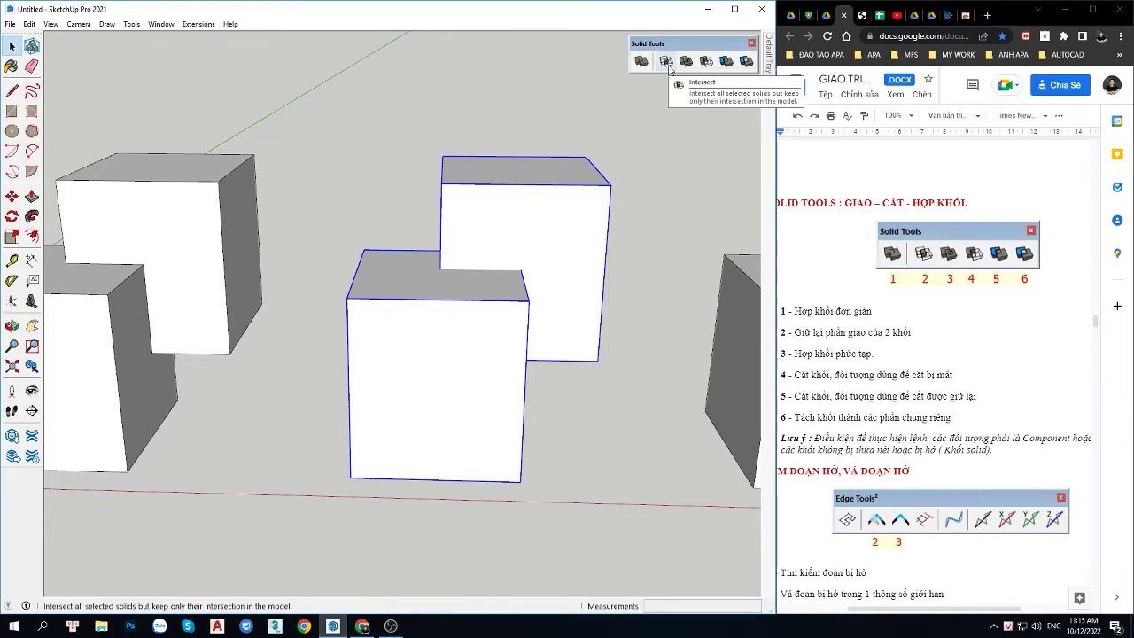
pyautogui.click(666, 61)
pyautogui.moveTo(519, 349); pyautogui.dragTo(477, 355, button='middle')
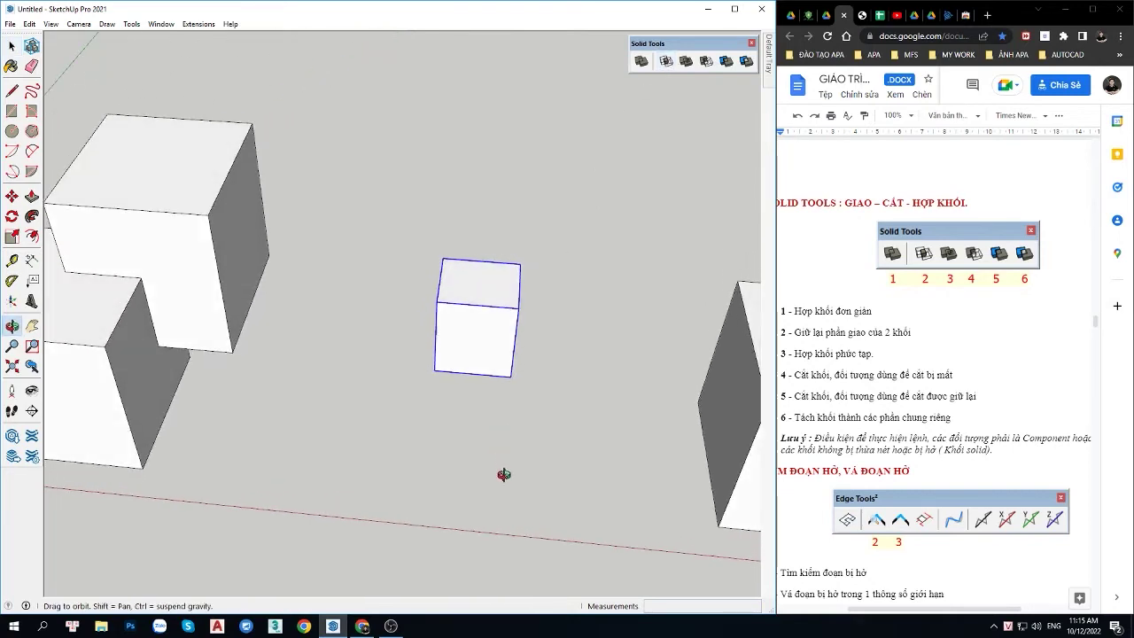
pyautogui.hotkey('ctrl', 'z')
pyautogui.moveTo(599, 457); pyautogui.dragTo(496, 266)
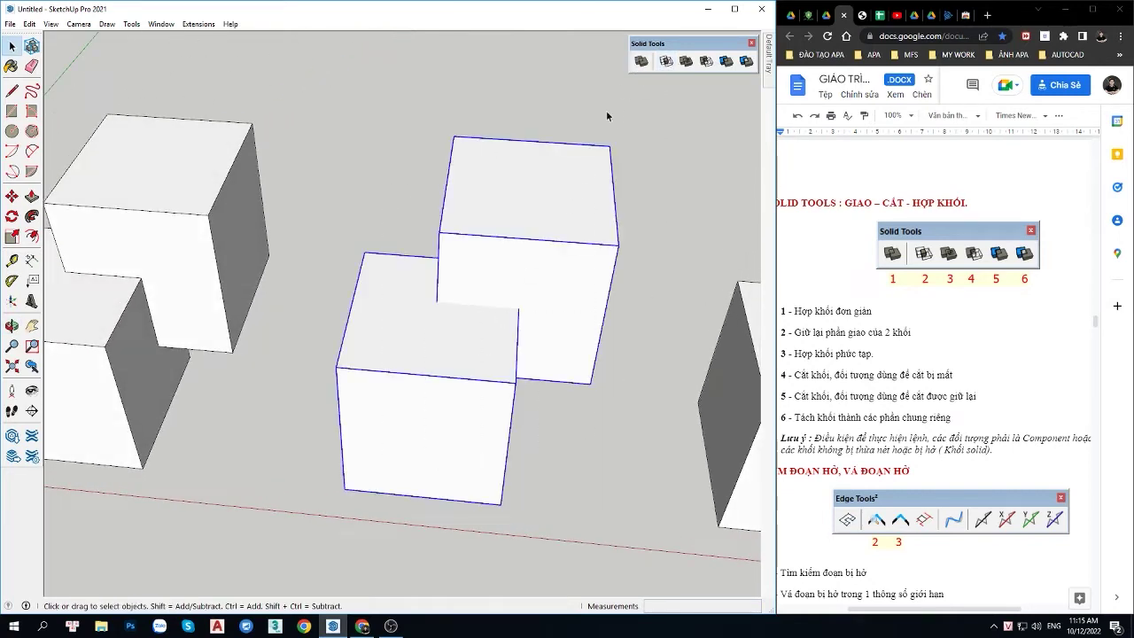
pyautogui.click(666, 61)
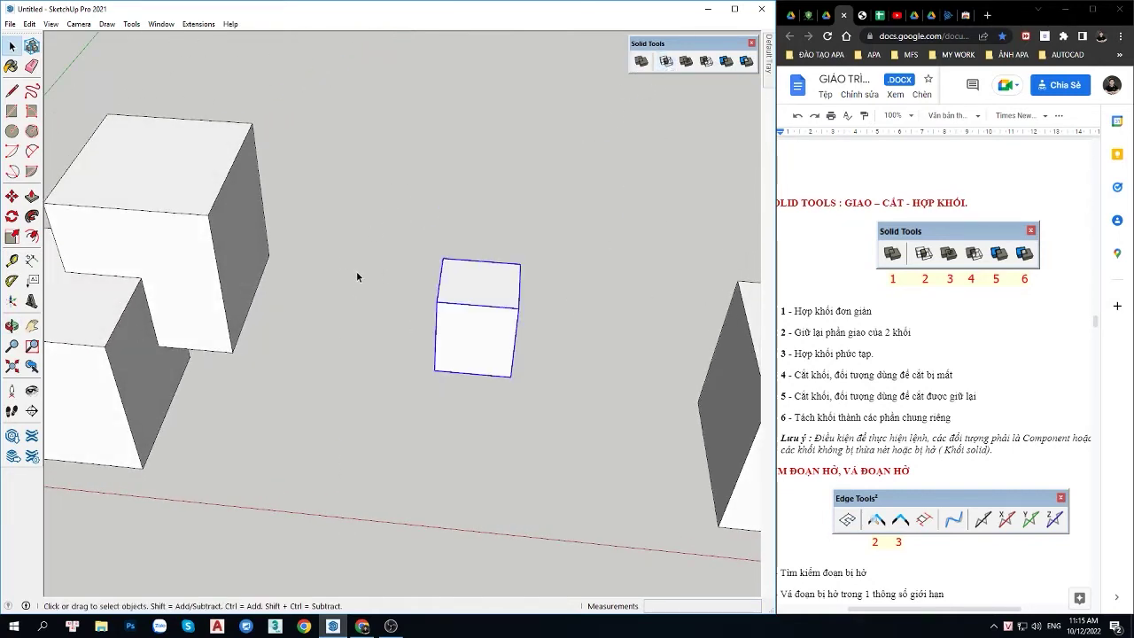
pyautogui.hotkey('ctrl', 'z')
pyautogui.moveTo(357, 271)
pyautogui.mouseDown(button='middle')
pyautogui.moveTo(520, 421)
pyautogui.moveTo(576, 378)
pyautogui.moveTo(394, 347)
pyautogui.mouseUp(button='middle')
pyautogui.moveTo(627, 404); pyautogui.dragTo(542, 263)
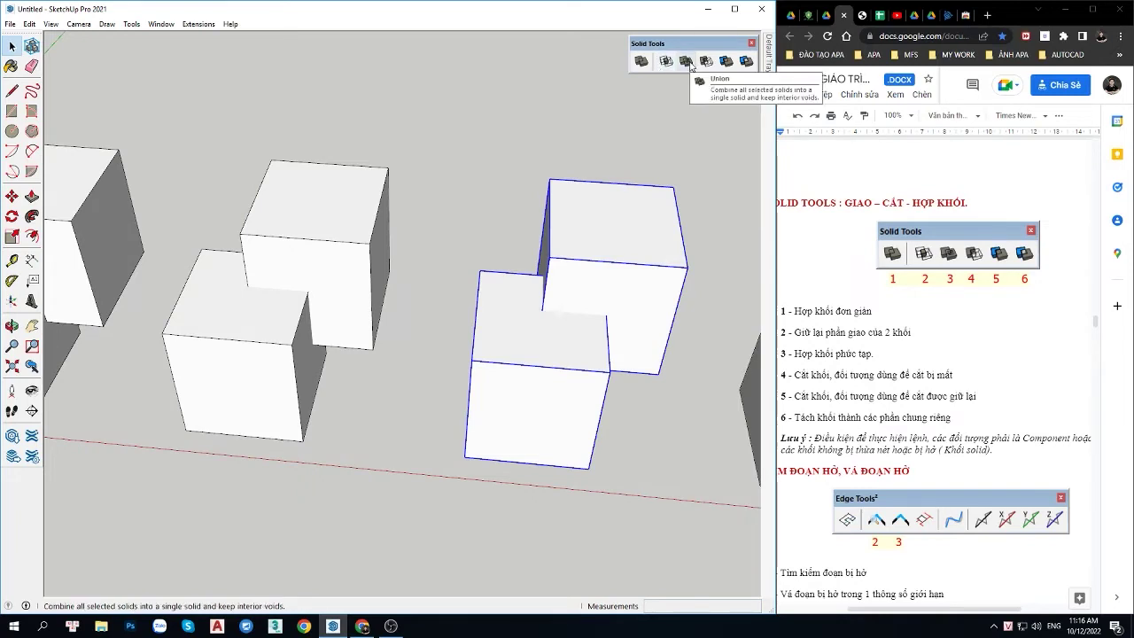
# Step: Union the selected right-hand cube pair into one solid, then deselect it
pyautogui.click(689, 64)
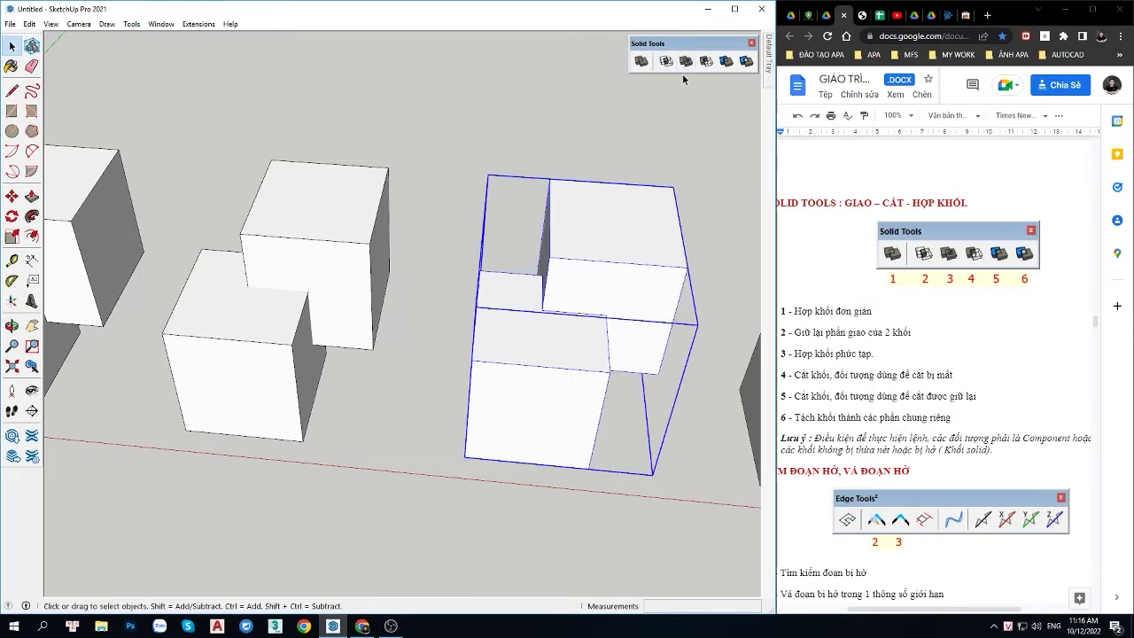
pyautogui.click(681, 147)
pyautogui.moveTo(697, 197); pyautogui.dragTo(348, 264, button='middle')
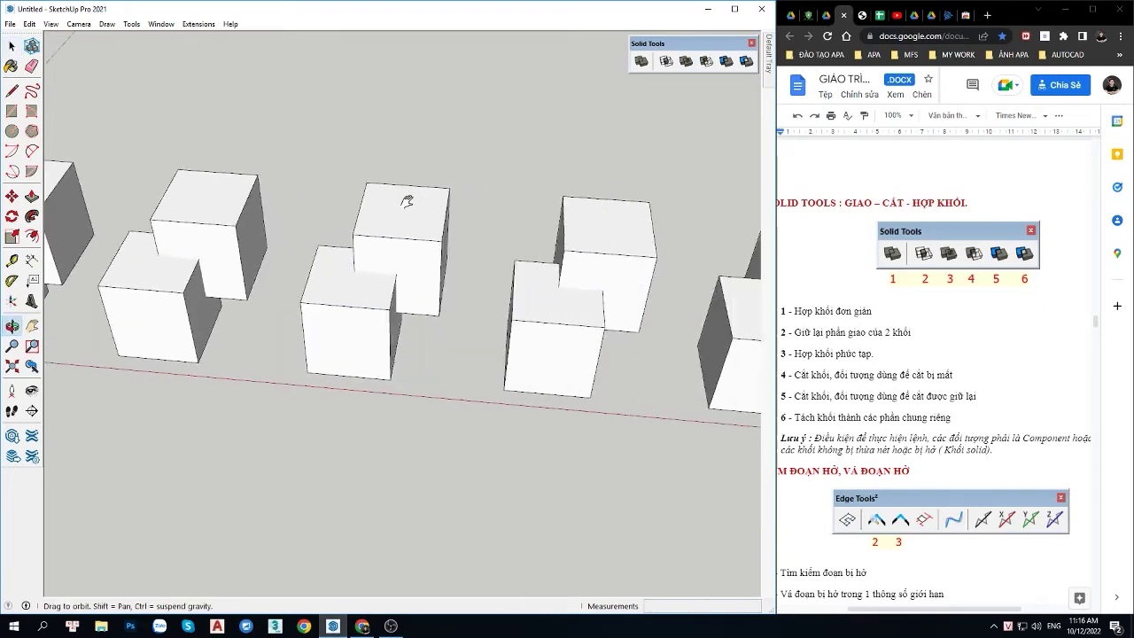
pyautogui.scroll(1, 406, 317)
pyautogui.scroll(1, 406, 317)
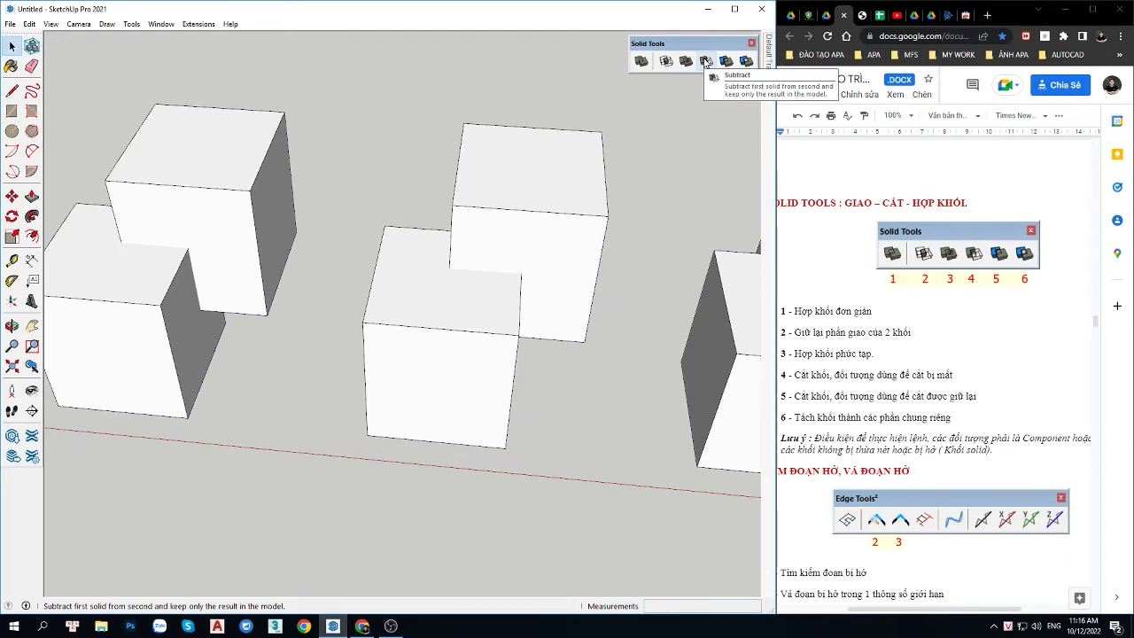
pyautogui.scroll(2, 511, 301)
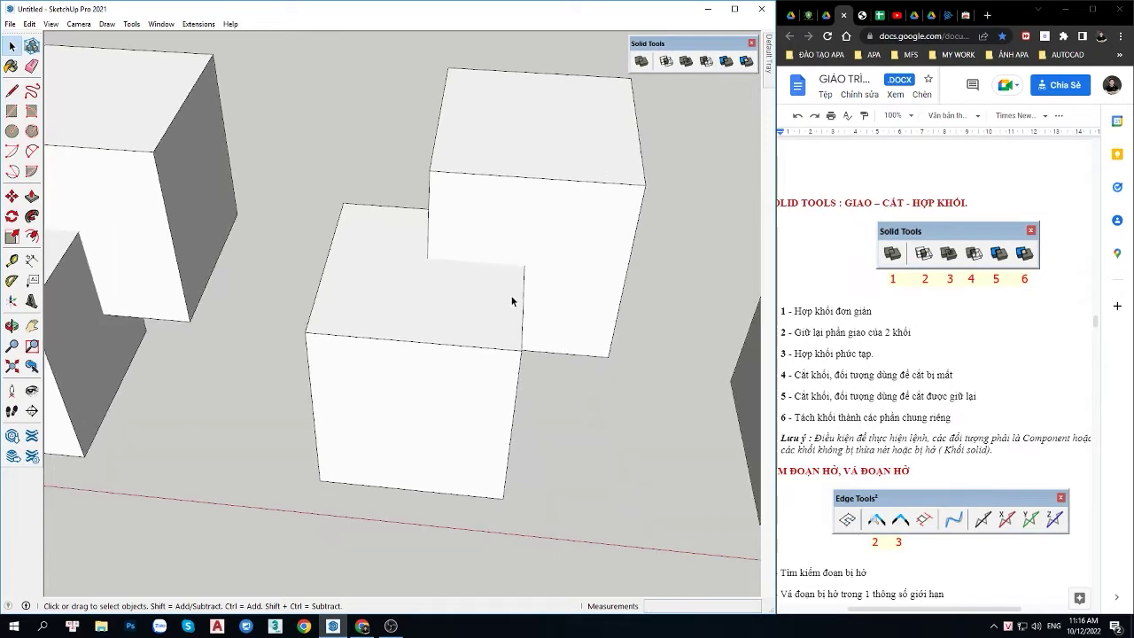
pyautogui.click(705, 60)
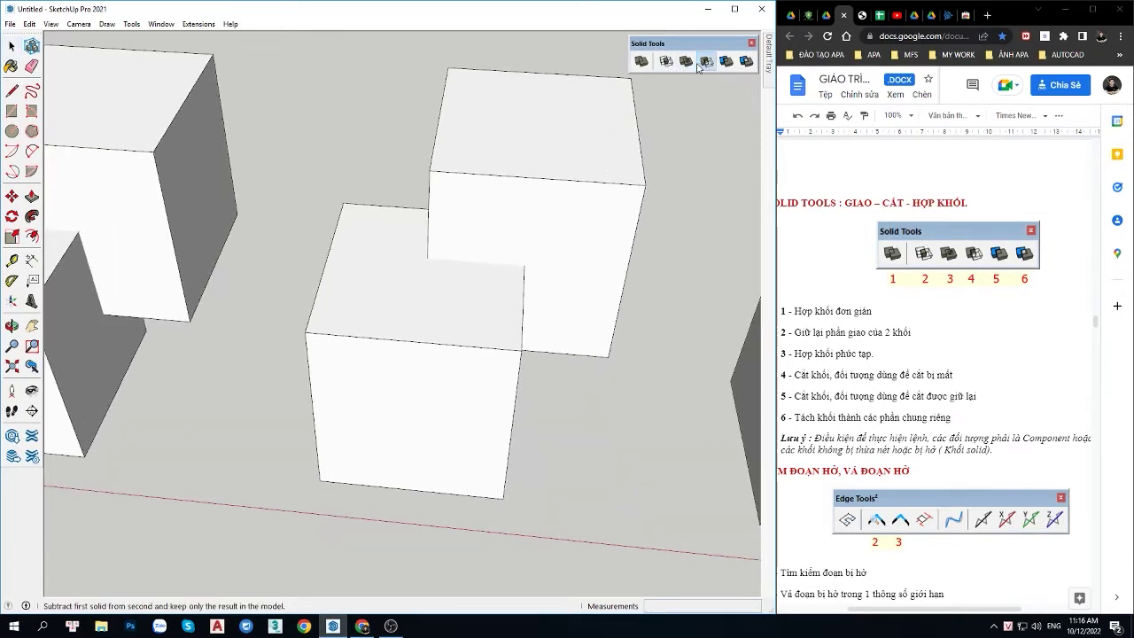
pyautogui.click(574, 195)
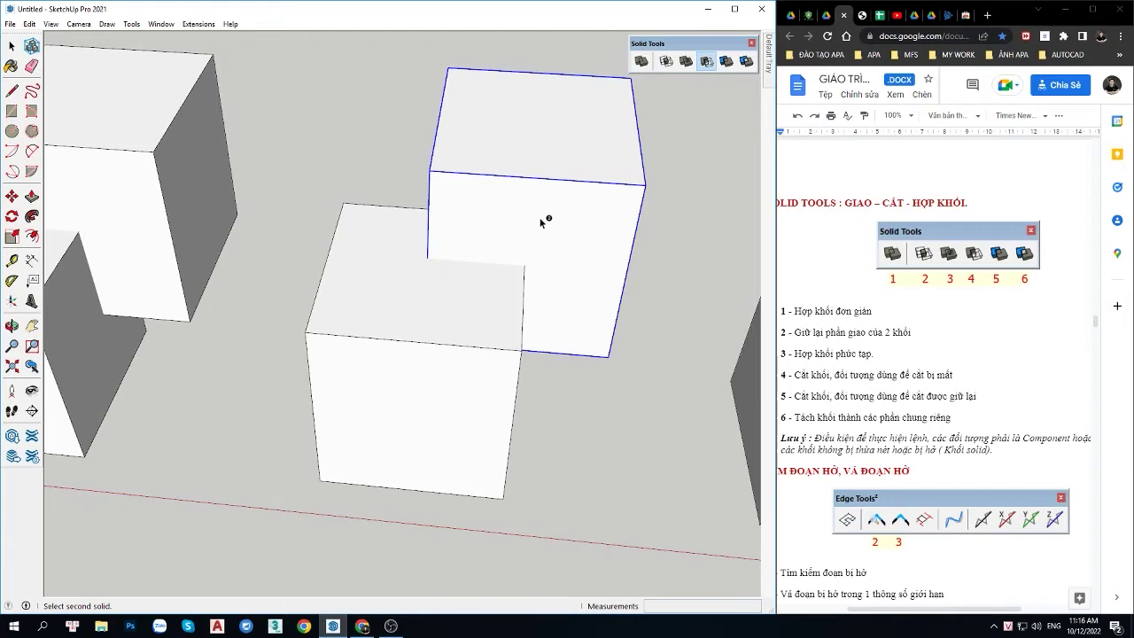
pyautogui.click(388, 304)
pyautogui.moveTo(529, 303)
pyautogui.mouseDown(button='middle')
pyautogui.moveTo(425, 355)
pyautogui.moveTo(276, 393)
pyautogui.mouseUp(button='middle')
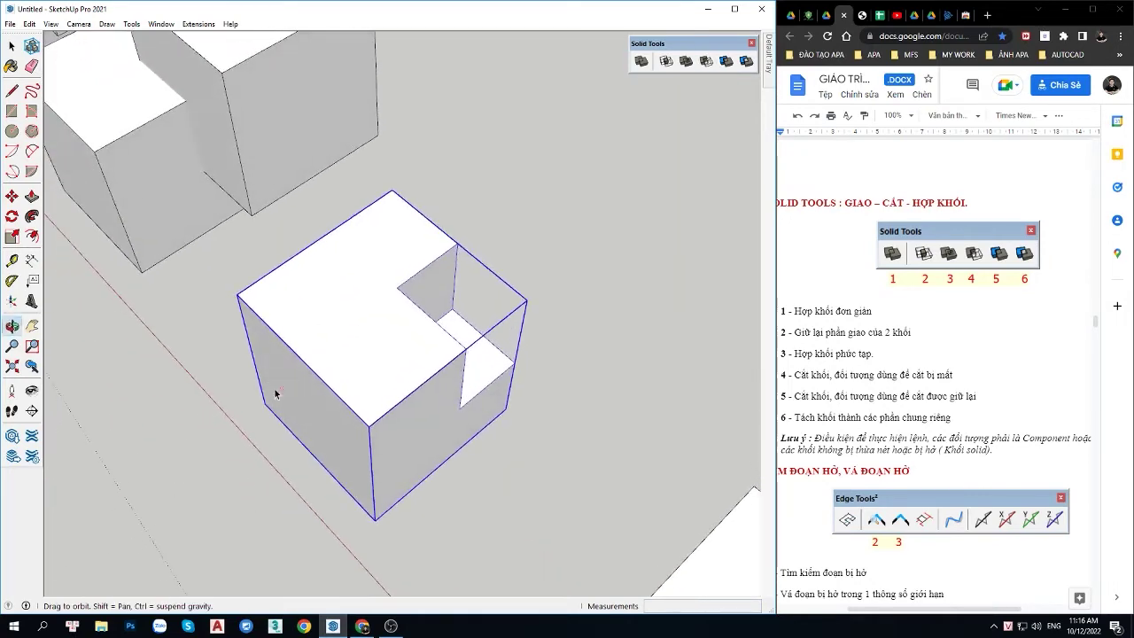
pyautogui.click(706, 60)
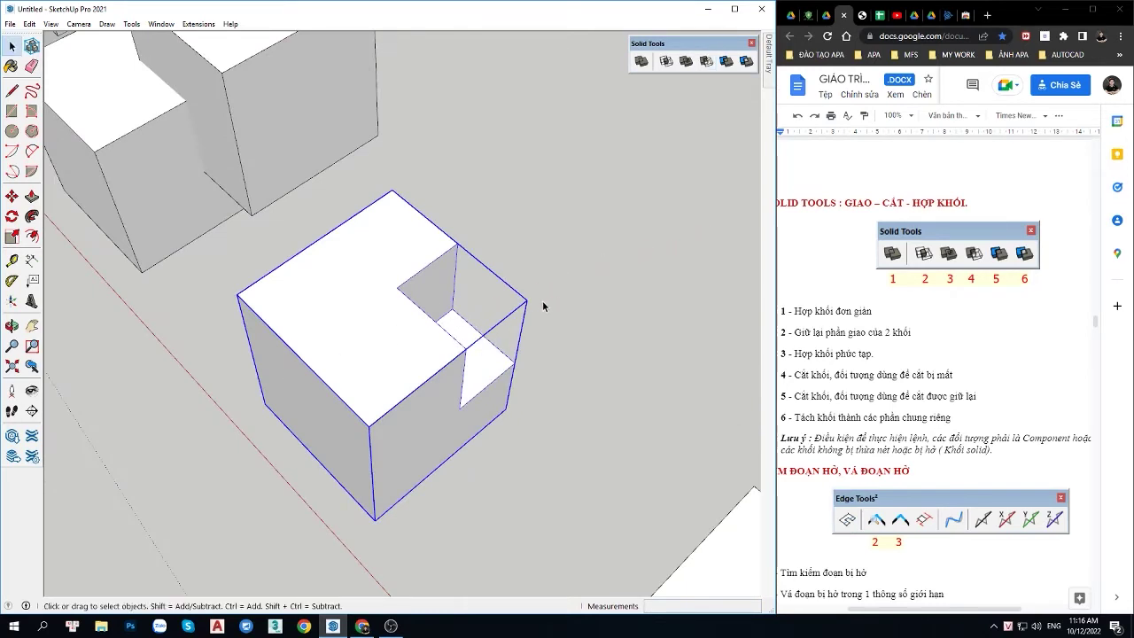
pyautogui.press('space')
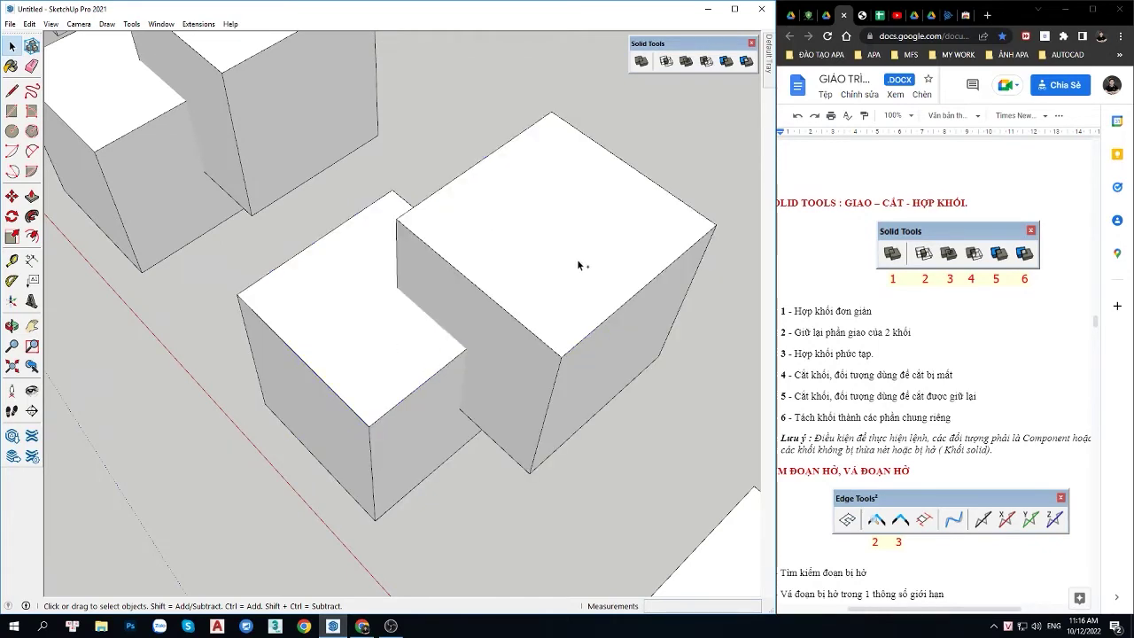
pyautogui.moveTo(625, 261); pyautogui.dragTo(580, 227, button='middle')
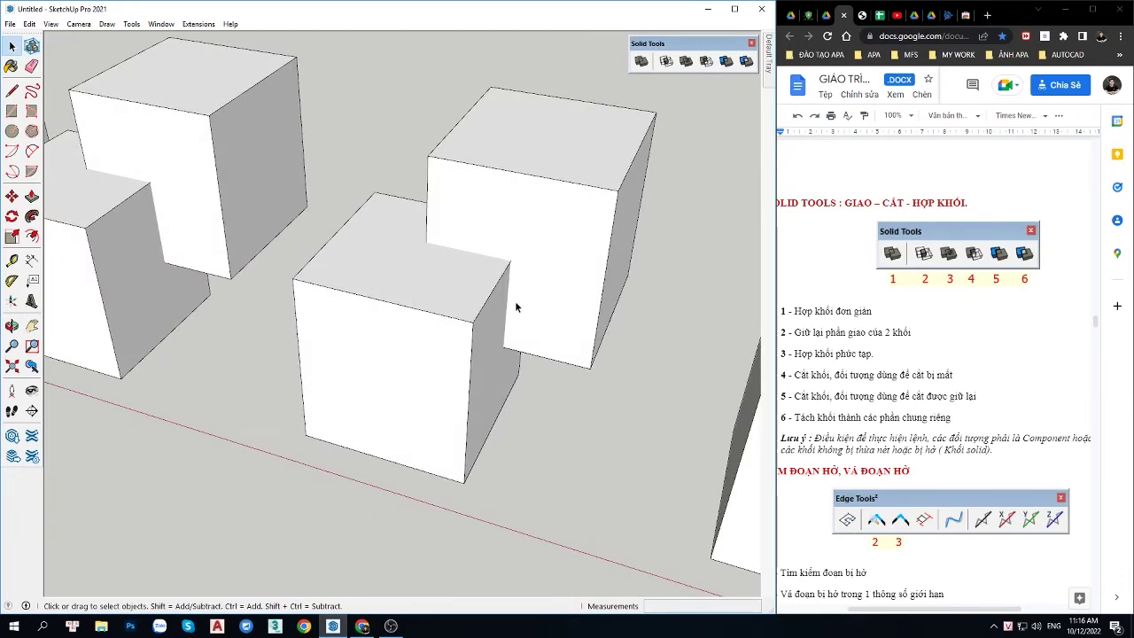
# Step: Subtract the back cube from the front cube of the first pair
pyautogui.click(707, 62)
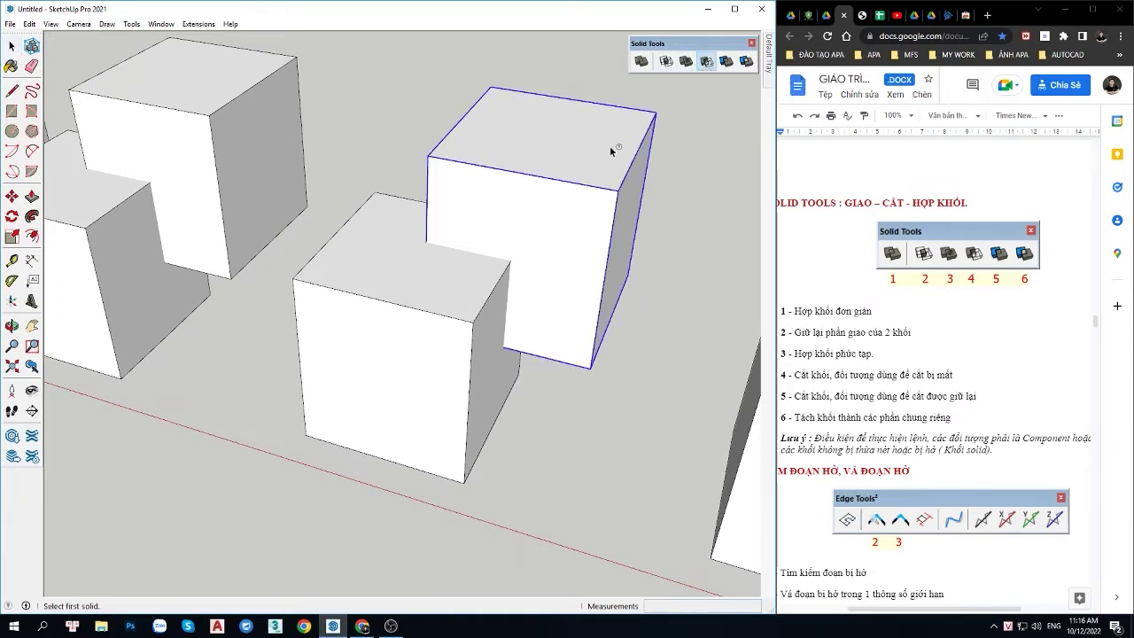
pyautogui.click(567, 161)
pyautogui.click(412, 295)
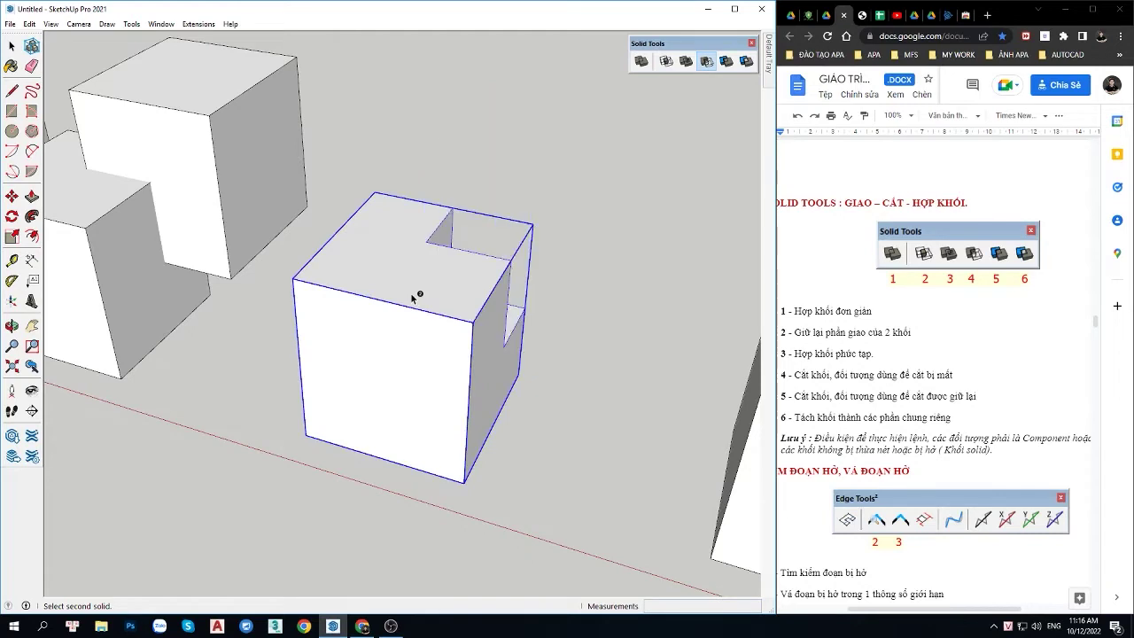
pyautogui.press('space')
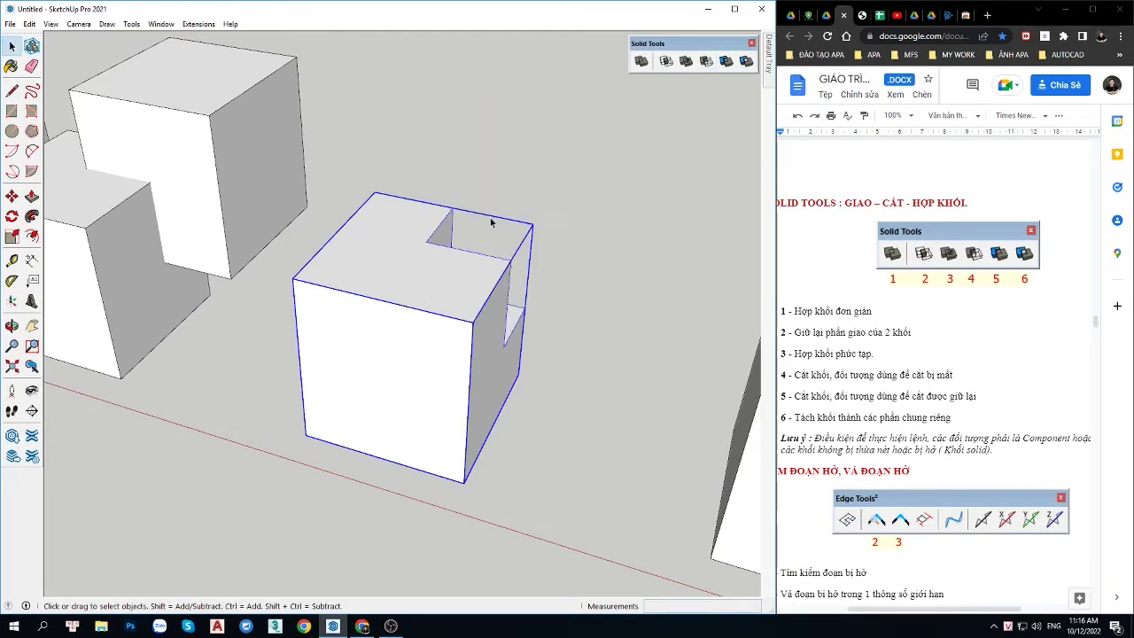
pyautogui.moveTo(492, 222); pyautogui.dragTo(657, 132, button='middle')
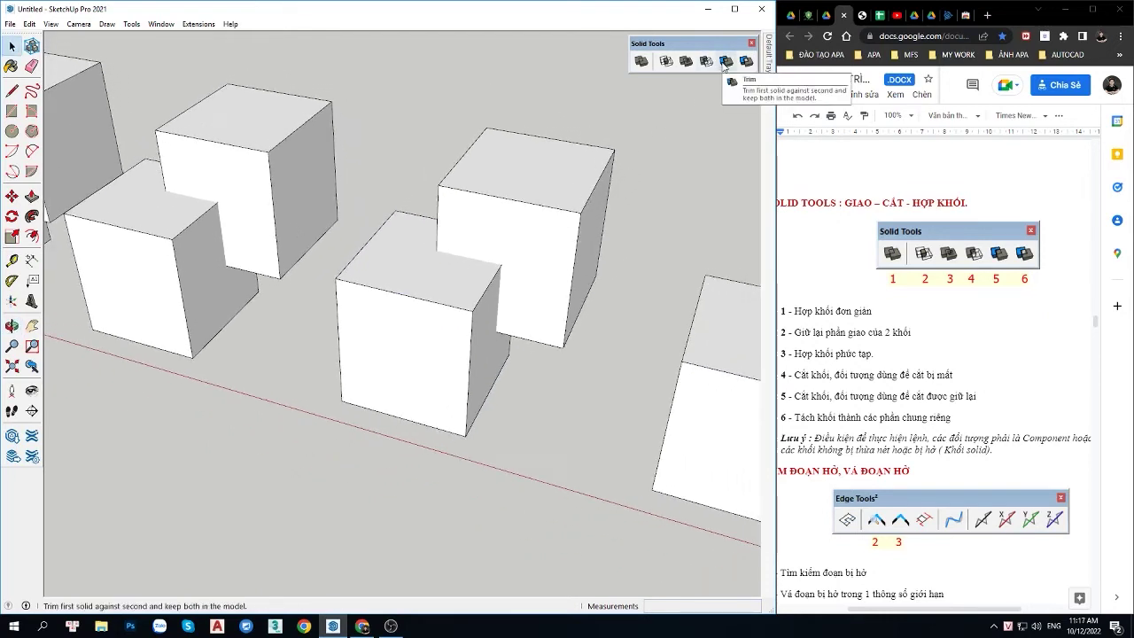
pyautogui.moveTo(700, 265)
pyautogui.mouseDown(button='middle')
pyautogui.moveTo(653, 331)
pyautogui.moveTo(440, 312)
pyautogui.moveTo(398, 196)
pyautogui.mouseUp(button='middle')
# Step: Trim notches into the front cubes of the next two pairs using their back cubes
pyautogui.click(706, 61)
pyautogui.click(390, 222)
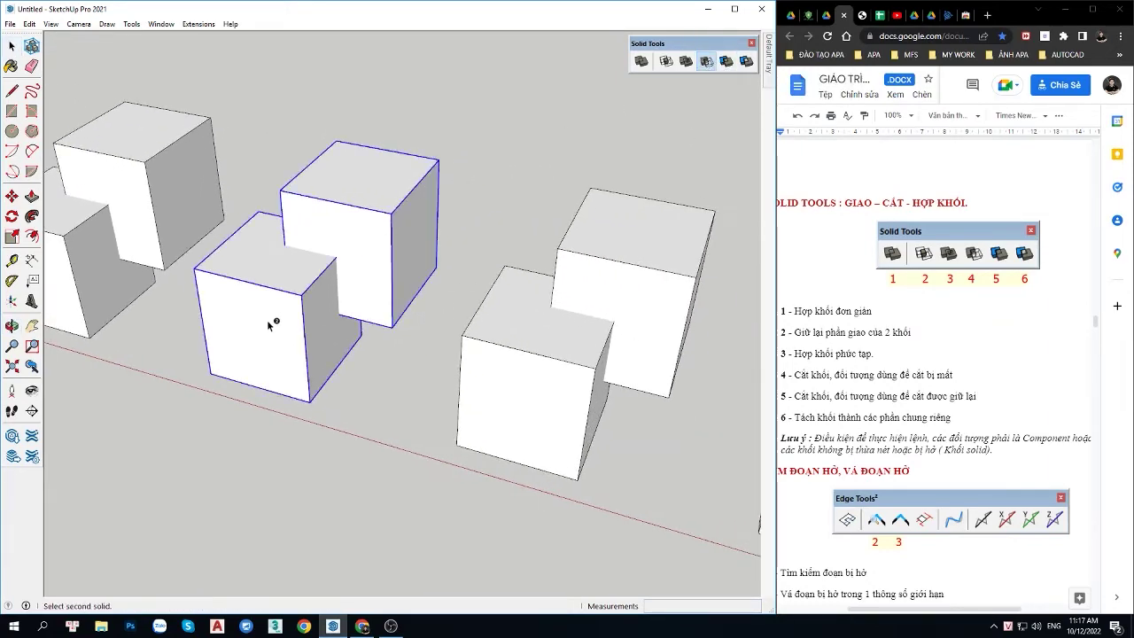
pyautogui.click(270, 324)
pyautogui.scroll(2, 695, 112)
pyautogui.press('space')
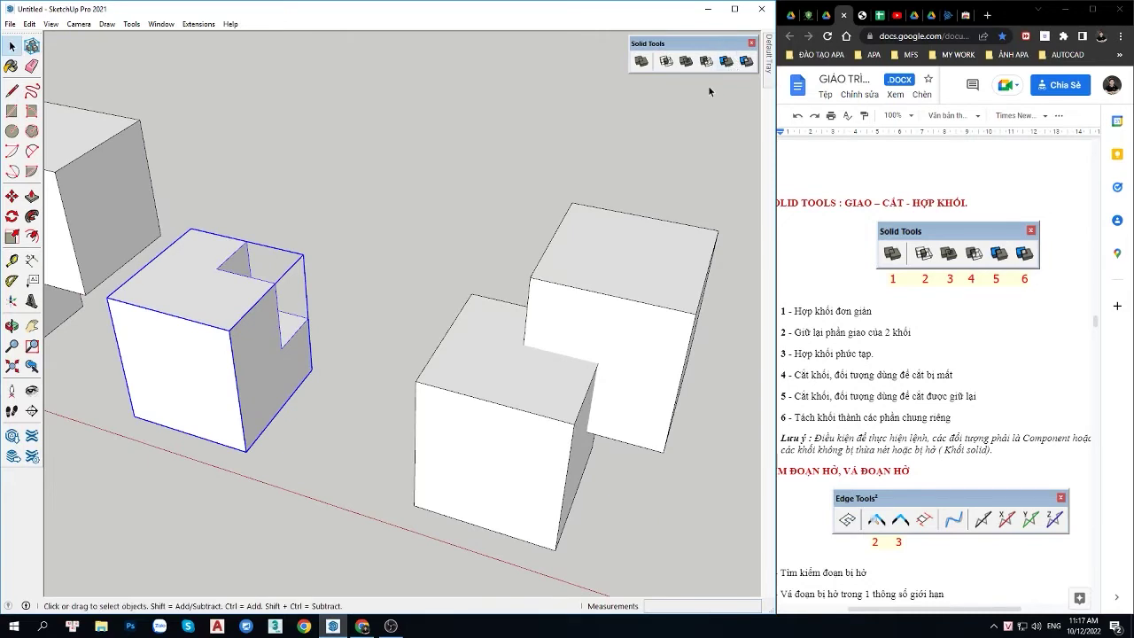
pyautogui.click(708, 85)
pyautogui.click(726, 62)
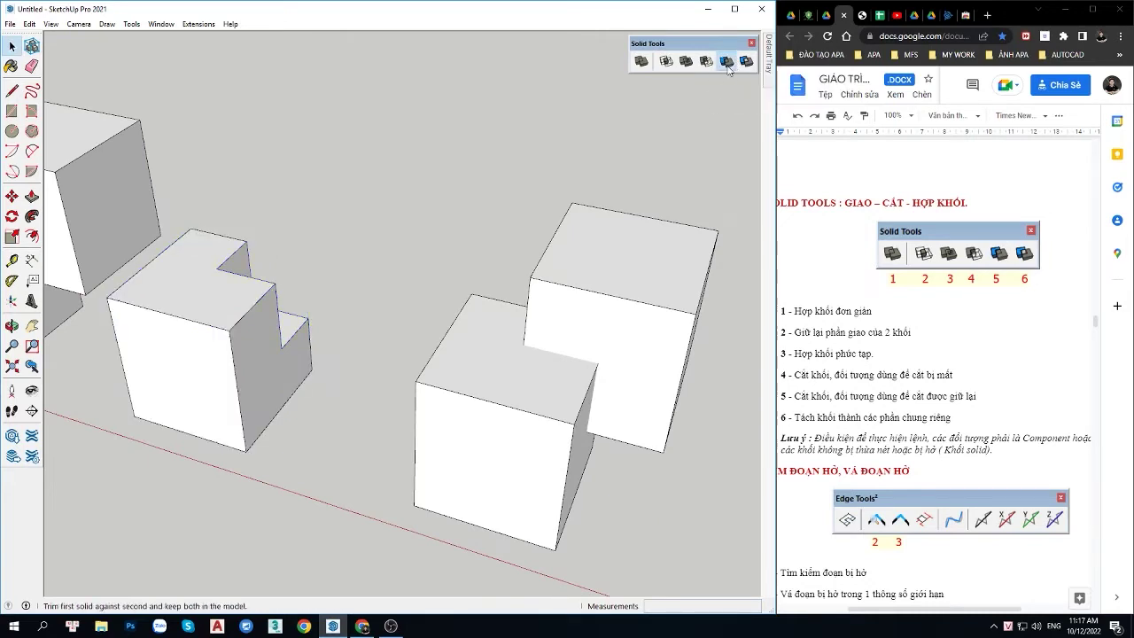
pyautogui.click(664, 246)
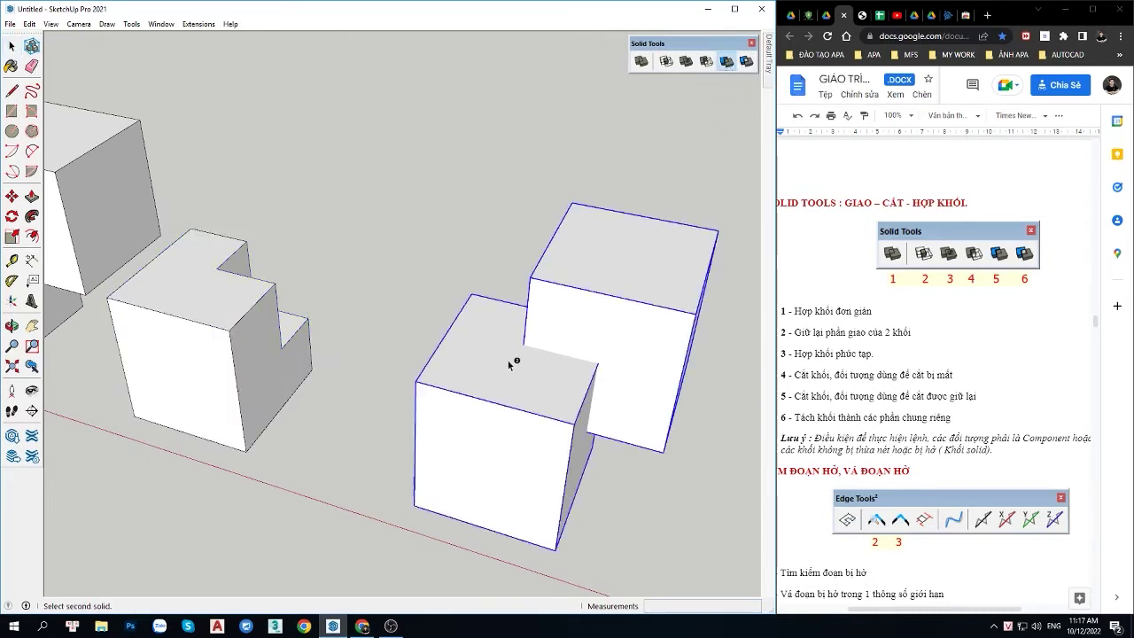
pyautogui.click(489, 380)
pyautogui.press('space')
pyautogui.scroll(-2, 425, 296)
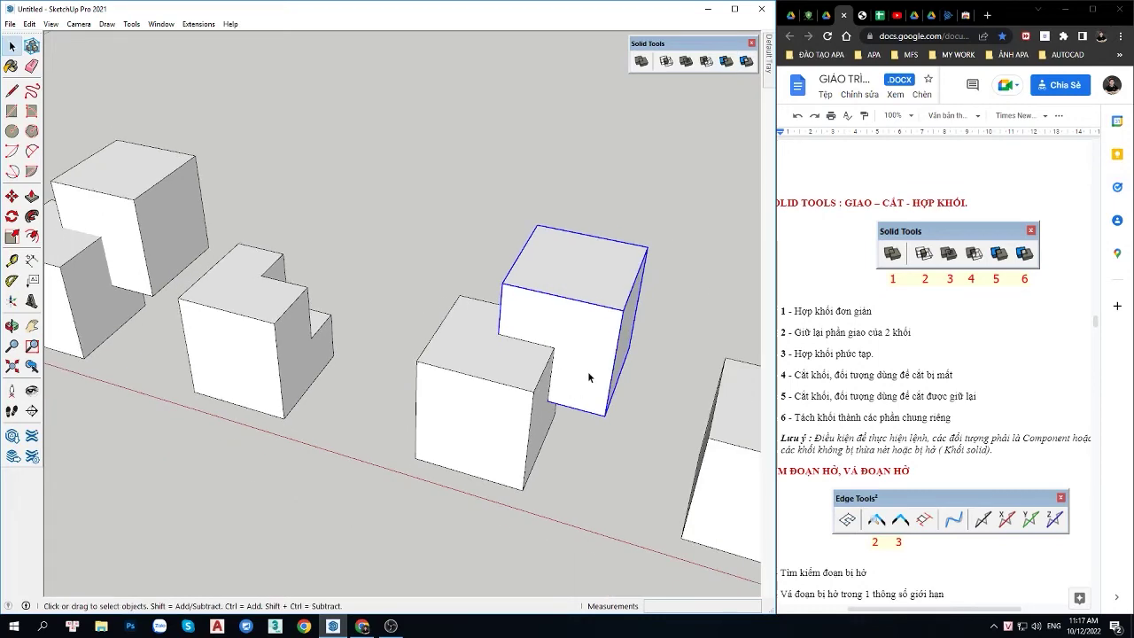
pyautogui.moveTo(587, 376)
pyautogui.mouseDown(button='middle')
pyautogui.moveTo(476, 392)
pyautogui.moveTo(546, 506)
pyautogui.mouseUp(button='middle')
# Step: Move the trimming cube away from its notched block
pyautogui.press('m')
pyautogui.click(519, 514)
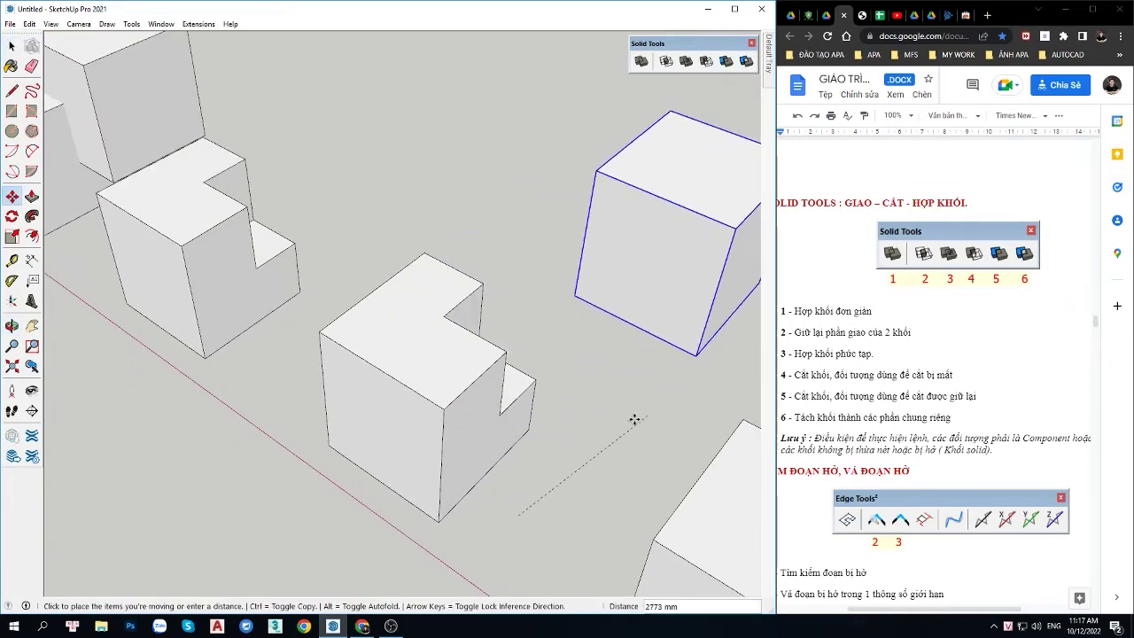
pyautogui.click(602, 425)
pyautogui.press('space')
pyautogui.scroll(-2, 470, 389)
pyautogui.click(550, 421)
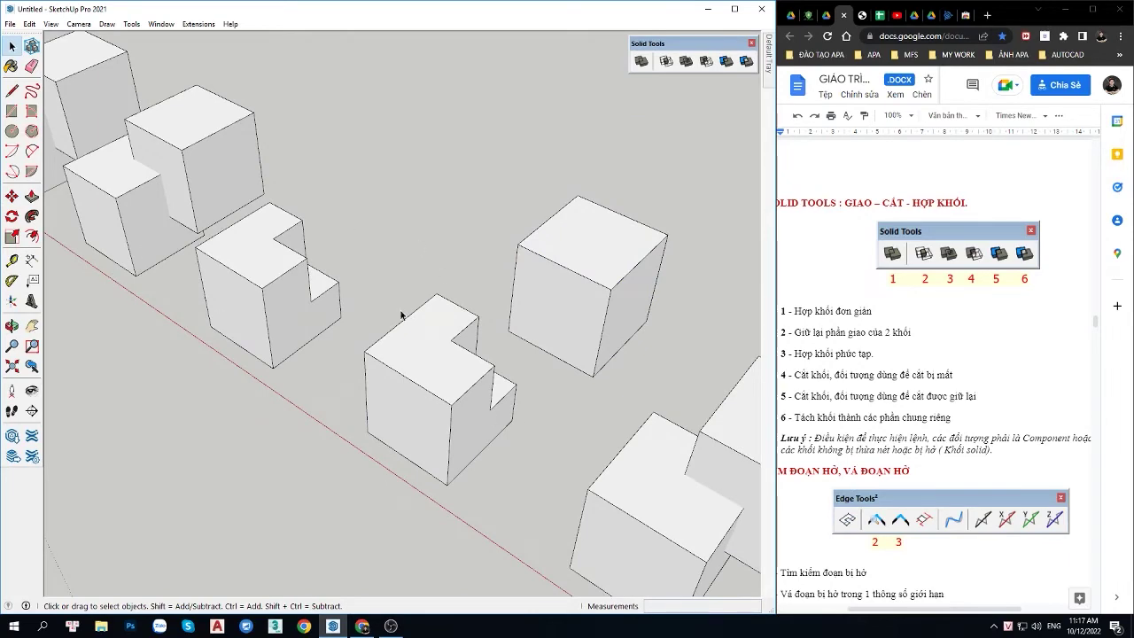
pyautogui.moveTo(643, 112)
pyautogui.mouseDown(button='middle')
pyautogui.moveTo(524, 306)
pyautogui.moveTo(626, 317)
pyautogui.moveTo(611, 327)
pyautogui.mouseUp(button='middle')
pyautogui.scroll(1, 610, 330)
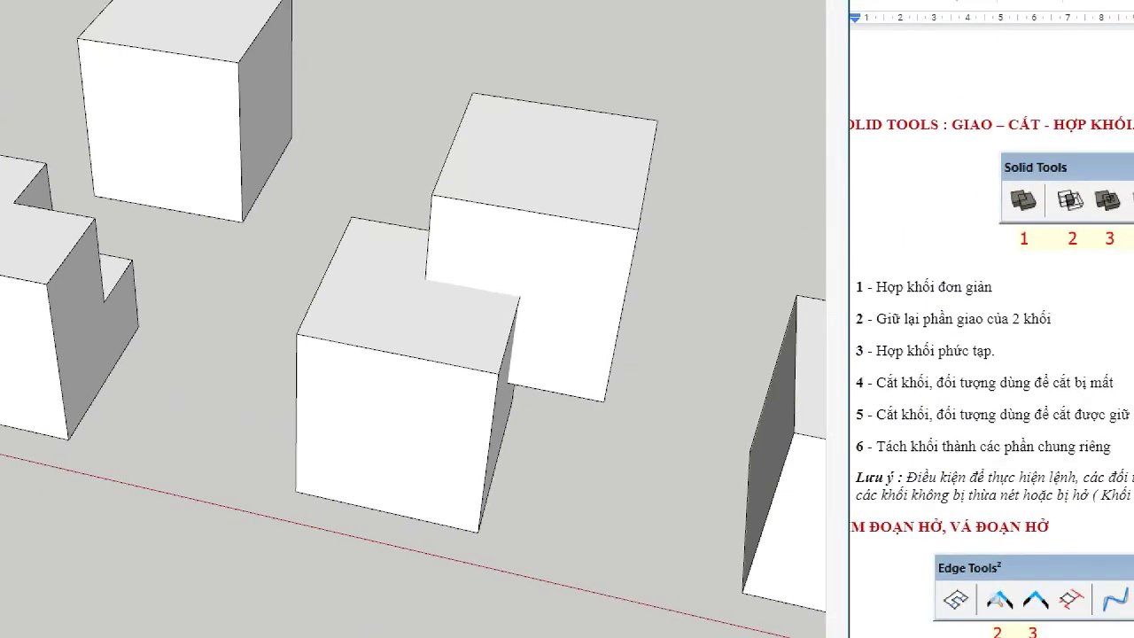
pyautogui.moveTo(364, 61)
pyautogui.mouseDown()
pyautogui.moveTo(276, 257)
pyautogui.moveTo(297, 540)
pyautogui.moveTo(755, 315)
pyautogui.moveTo(652, 61)
pyautogui.moveTo(364, 66)
pyautogui.mouseUp()
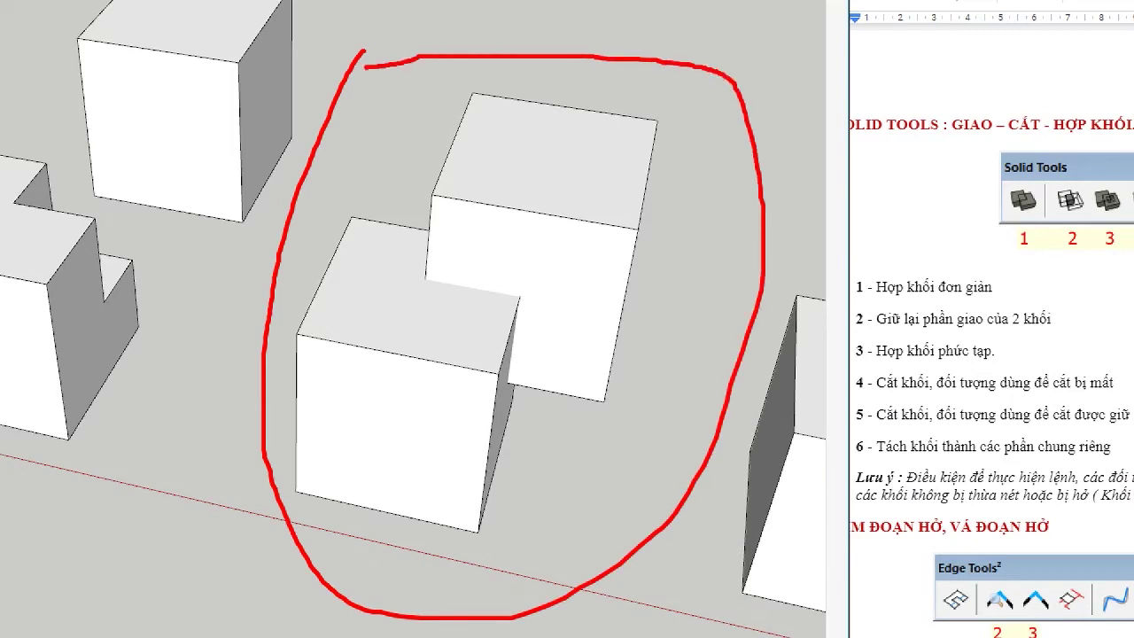
pyautogui.moveTo(597, 217); pyautogui.dragTo(626, 280)
pyautogui.moveTo(482, 305); pyautogui.dragTo(484, 307)
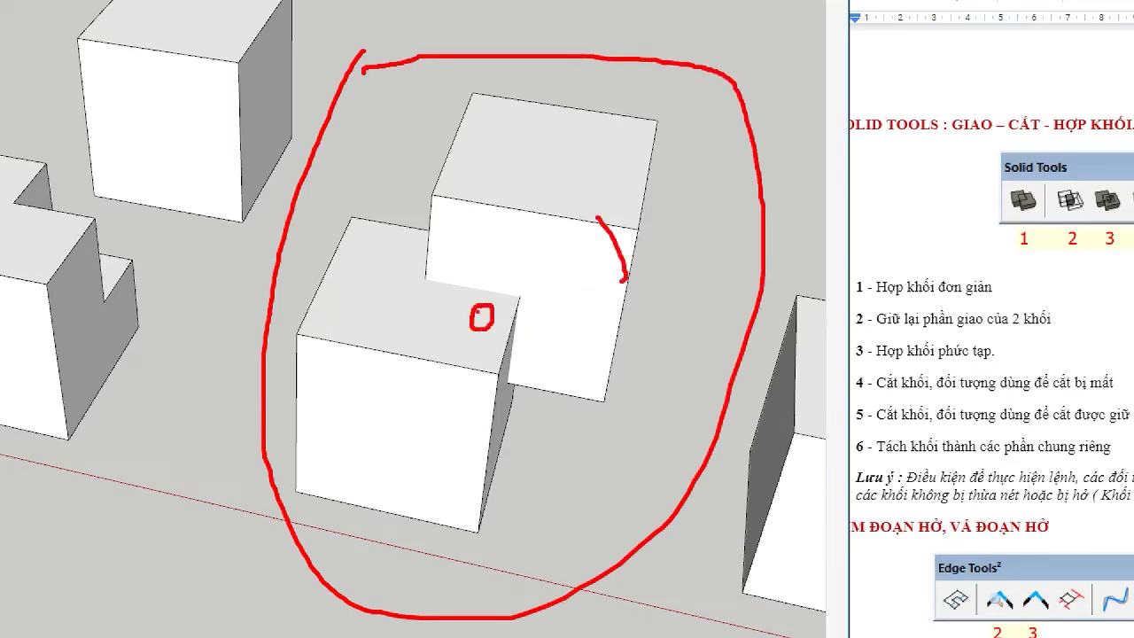
pyautogui.moveTo(380, 364)
pyautogui.mouseDown()
pyautogui.moveTo(361, 388)
pyautogui.moveTo(365, 412)
pyautogui.mouseUp()
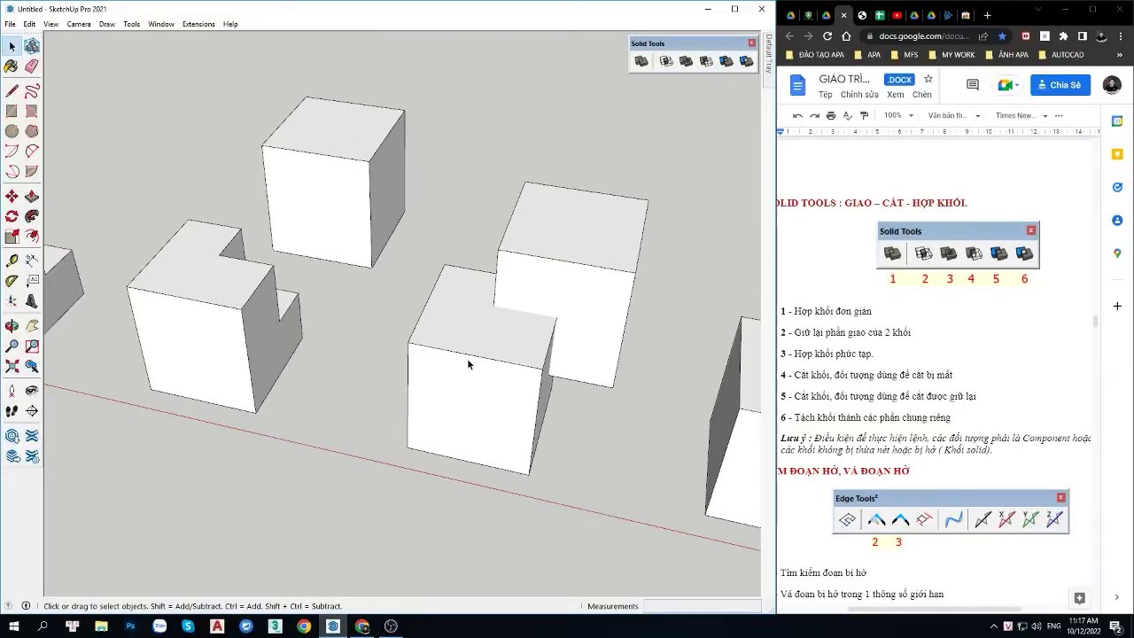
# Step: Split the overlapping cube pair with Solid Tools Split
pyautogui.click(508, 259)
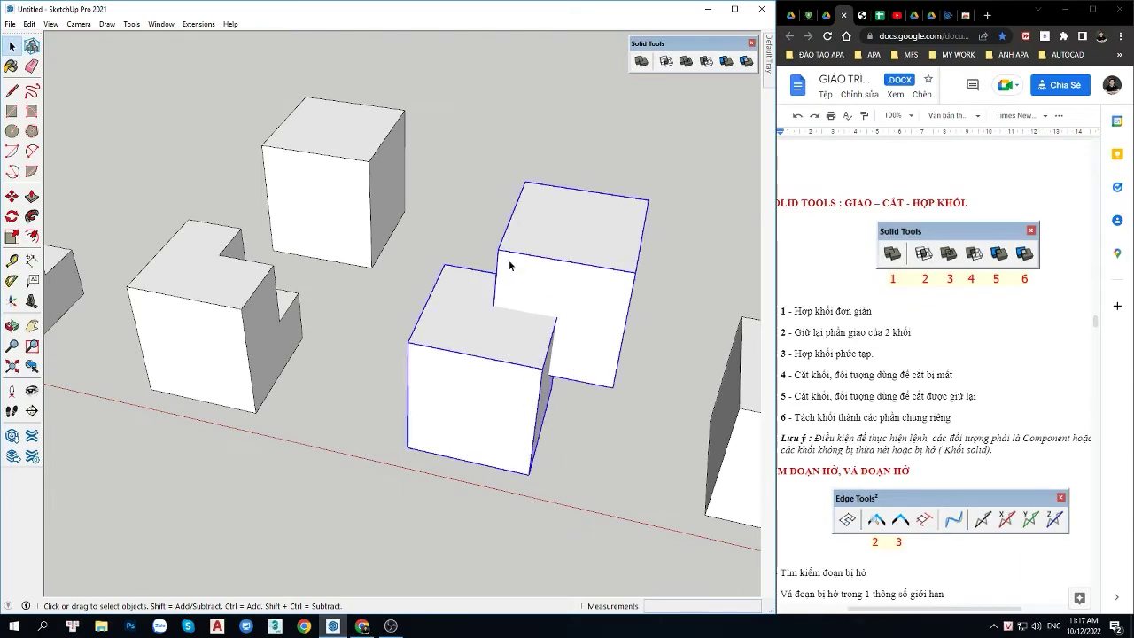
pyautogui.click(737, 63)
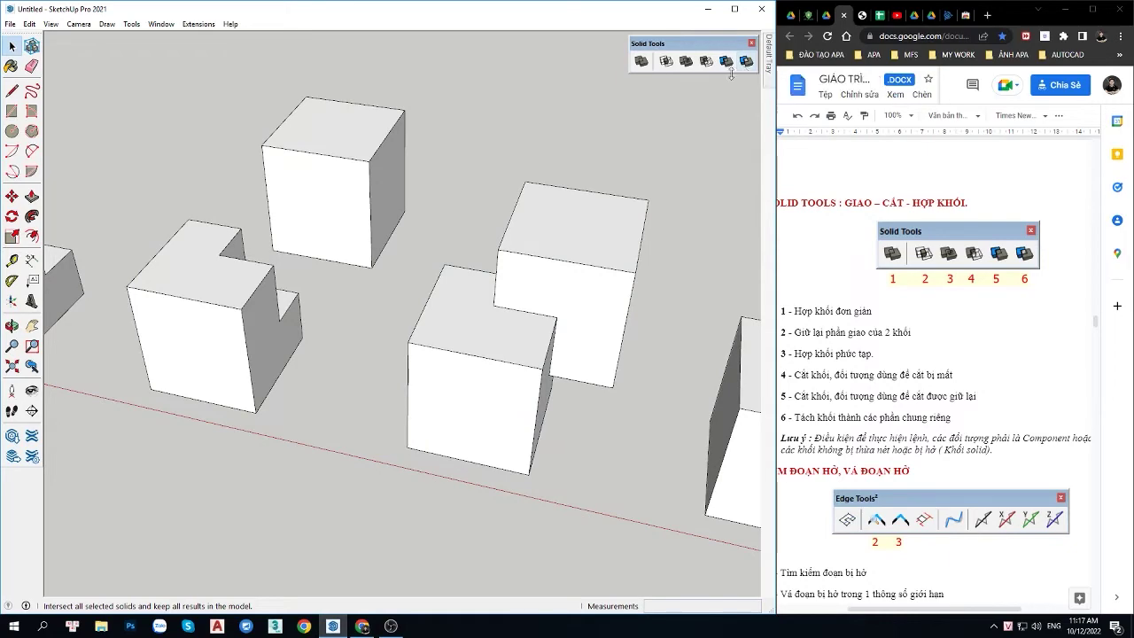
pyautogui.moveTo(578, 287)
pyautogui.mouseDown(button='middle')
pyautogui.moveTo(527, 326)
pyautogui.moveTo(545, 353)
pyautogui.mouseUp(button='middle')
# Step: Move the rear notched block away from the rest
pyautogui.click(545, 353)
pyautogui.scroll(2, 528, 514)
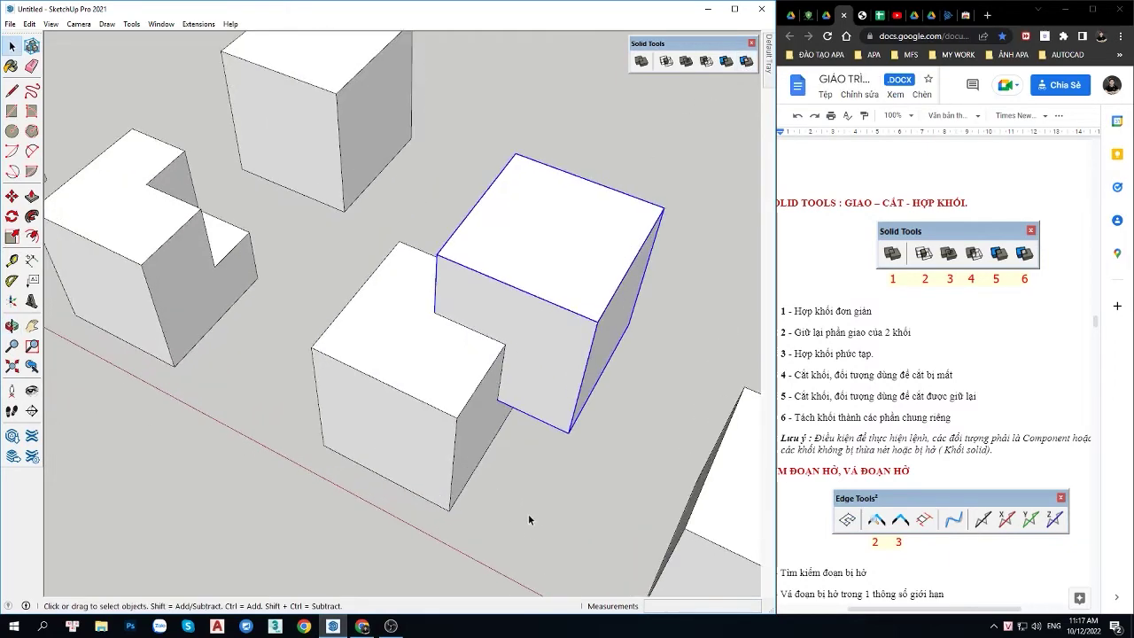
pyautogui.press('m')
pyautogui.click(527, 521)
pyautogui.click(620, 364)
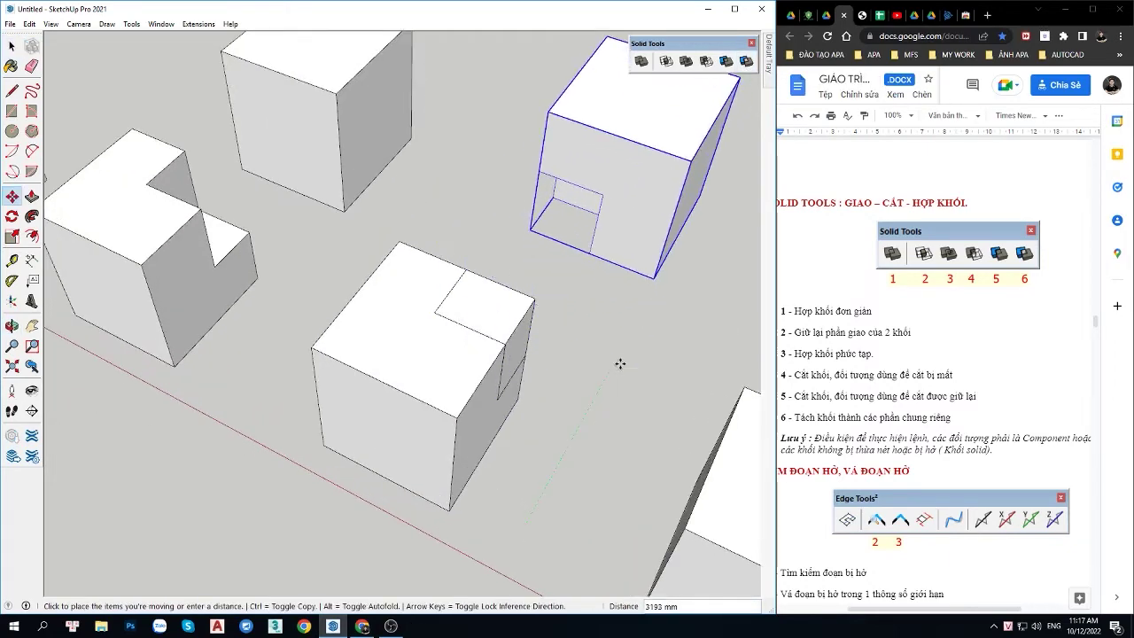
pyautogui.press('space')
# Step: Move the small shared overlap cube so it stands between the two blocks
pyautogui.click(500, 328)
pyautogui.press('m')
pyautogui.click(557, 450)
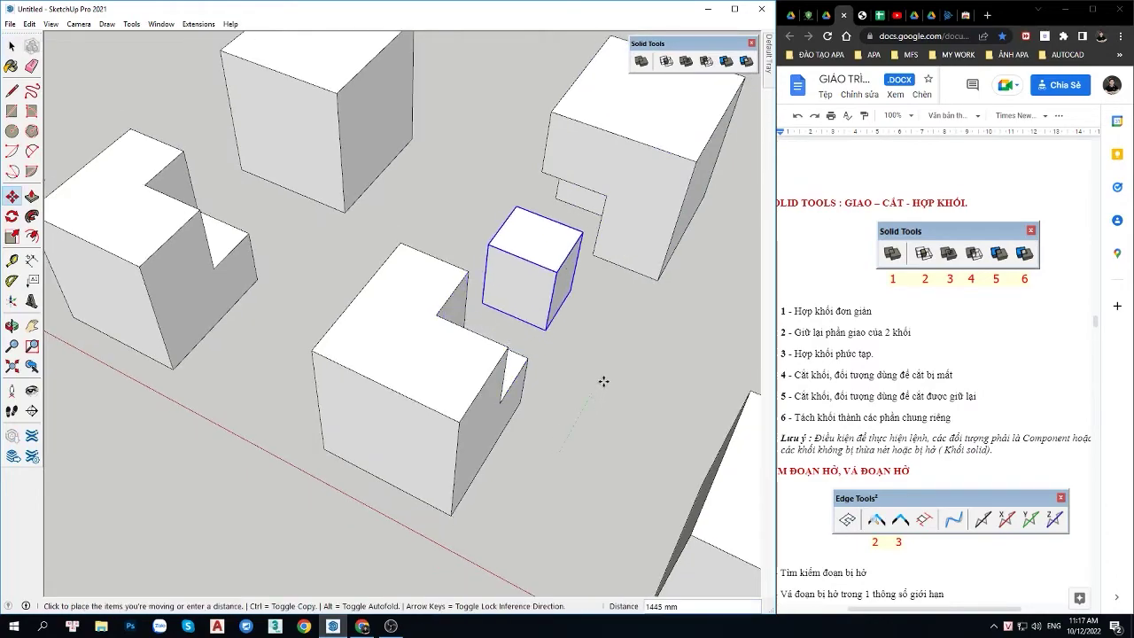
pyautogui.click(607, 374)
pyautogui.moveTo(608, 375)
pyautogui.mouseDown(button='middle')
pyautogui.moveTo(604, 310)
pyautogui.moveTo(489, 355)
pyautogui.mouseUp(button='middle')
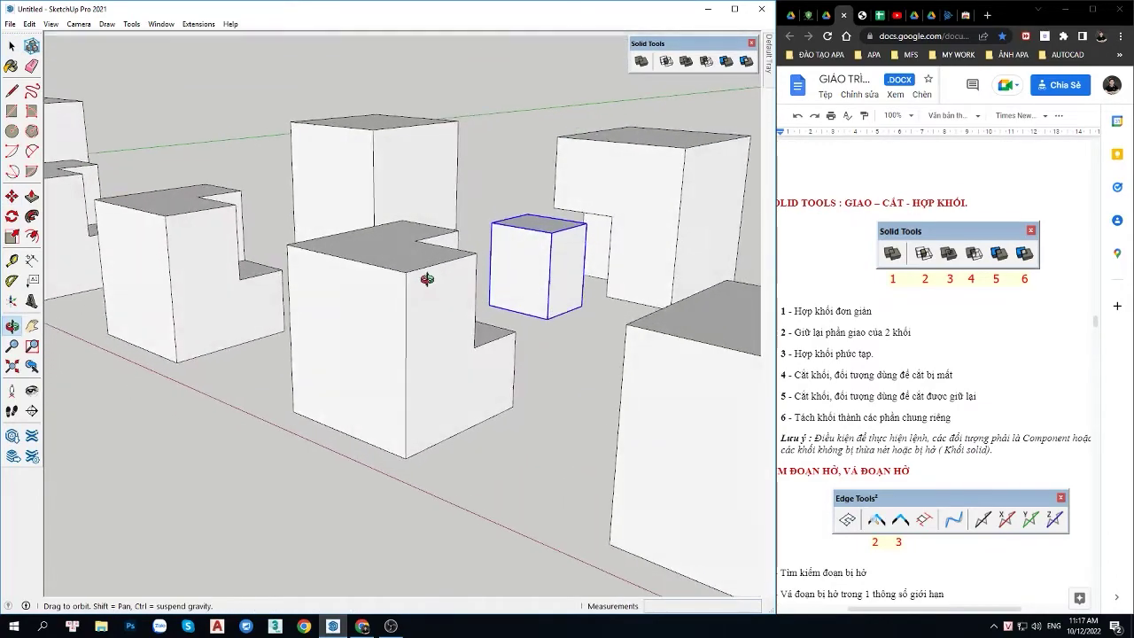
pyautogui.scroll(-3, 489, 355)
# Step: Delete the five unused cube pairs and maximize the SketchUp window
pyautogui.scroll(-2, 490, 355)
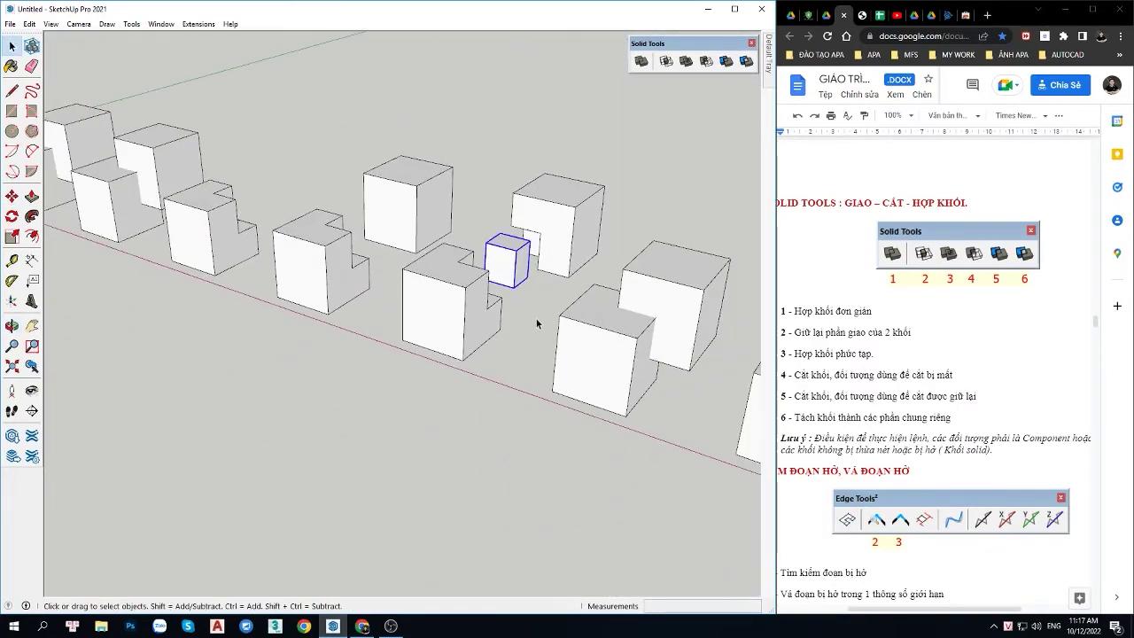
pyautogui.moveTo(490, 355)
pyautogui.mouseDown(button='middle')
pyautogui.moveTo(531, 301)
pyautogui.moveTo(457, 291)
pyautogui.moveTo(499, 309)
pyautogui.moveTo(463, 325)
pyautogui.mouseUp(button='middle')
pyautogui.moveTo(306, 276); pyautogui.dragTo(310, 263)
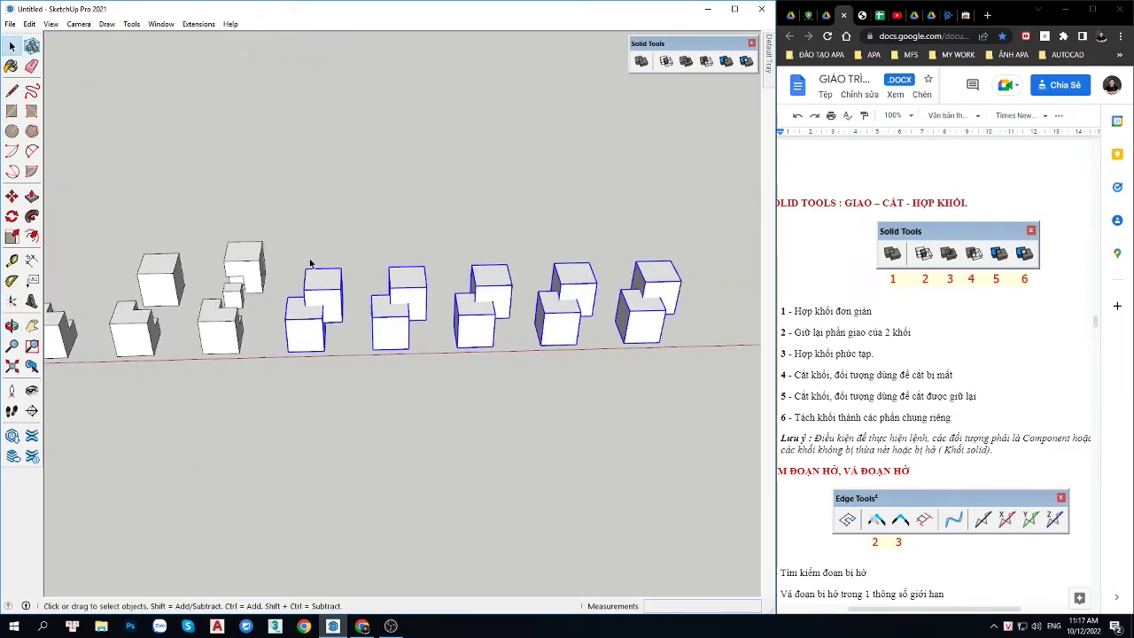
pyautogui.press('Delete')
pyautogui.moveTo(306, 263)
pyautogui.mouseDown(button='middle')
pyautogui.moveTo(418, 285)
pyautogui.moveTo(526, 349)
pyautogui.moveTo(486, 345)
pyautogui.mouseUp(button='middle')
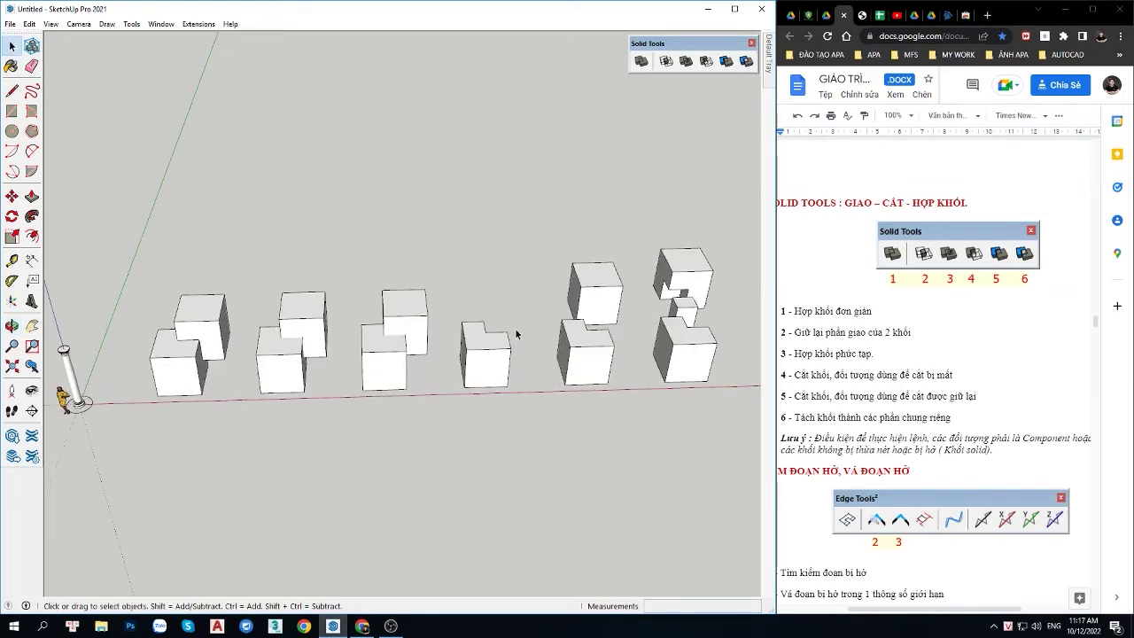
pyautogui.click(734, 8)
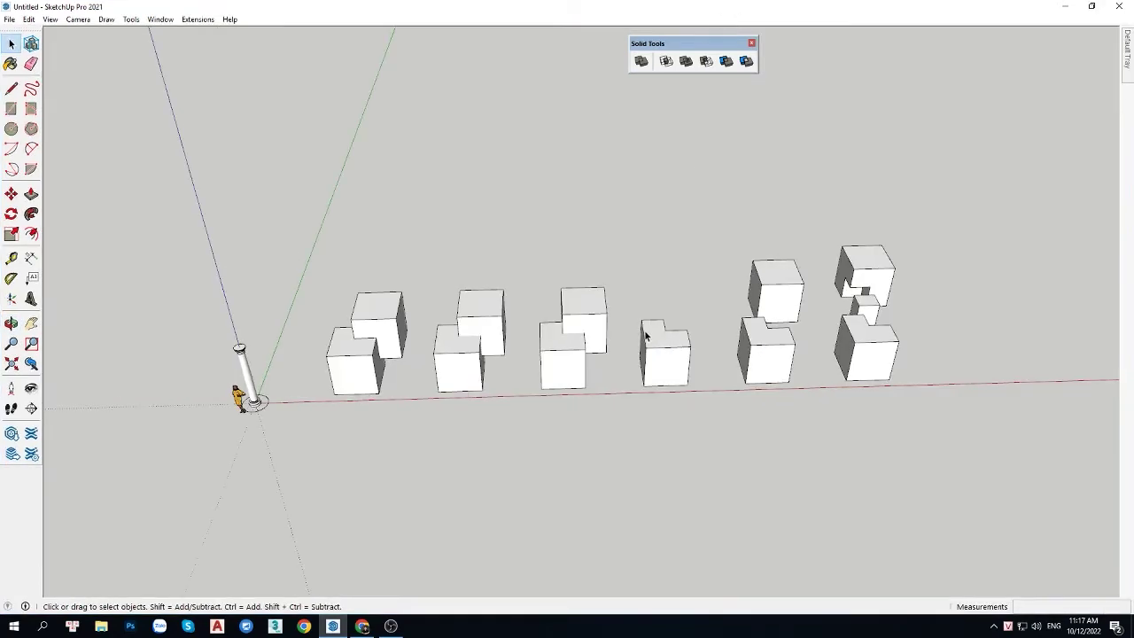
pyautogui.scroll(2, 192, 412)
pyautogui.scroll(3, 193, 412)
pyautogui.scroll(2, 192, 412)
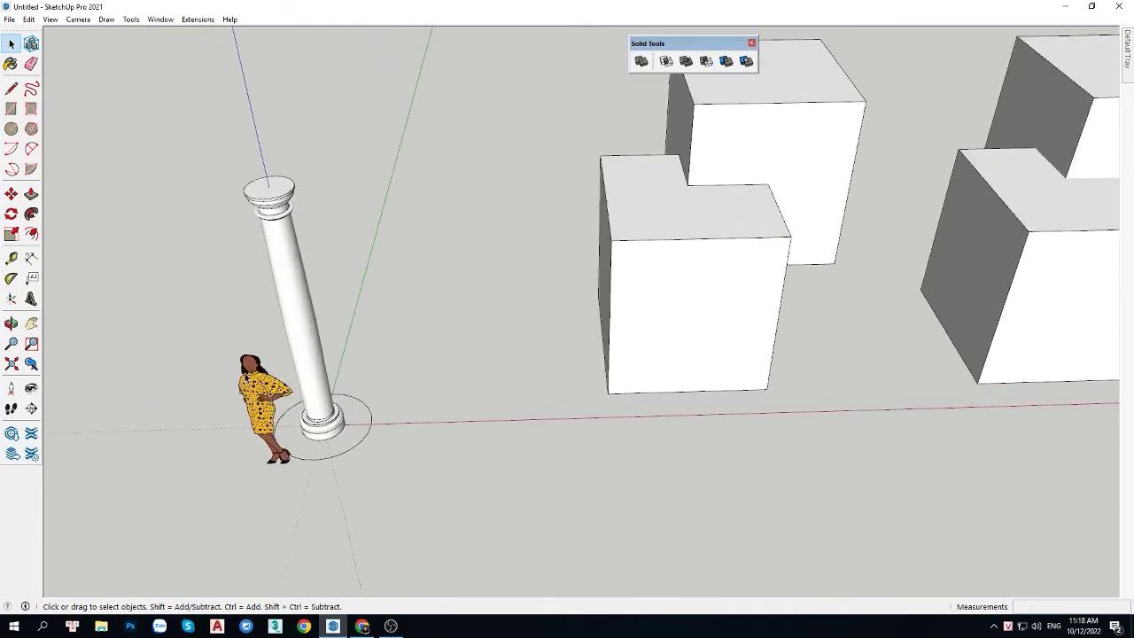
pyautogui.scroll(2, 192, 412)
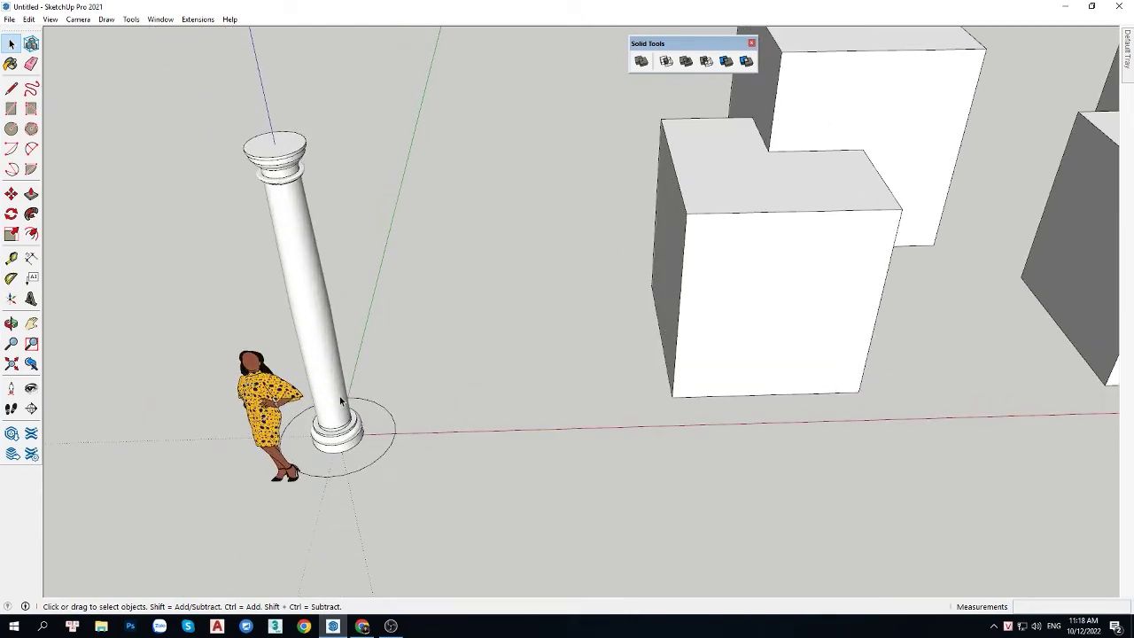
pyautogui.moveTo(339, 396)
pyautogui.mouseDown(button='middle')
pyautogui.moveTo(314, 271)
pyautogui.moveTo(325, 280)
pyautogui.moveTo(324, 440)
pyautogui.mouseUp(button='middle')
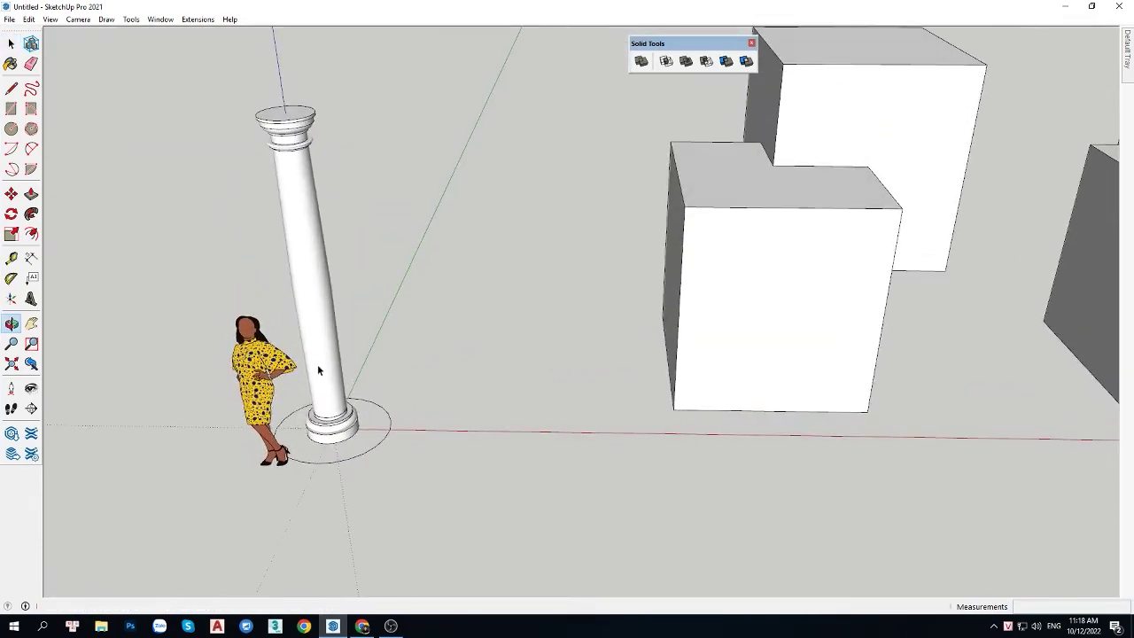
pyautogui.scroll(2, 324, 440)
pyautogui.scroll(2, 324, 440)
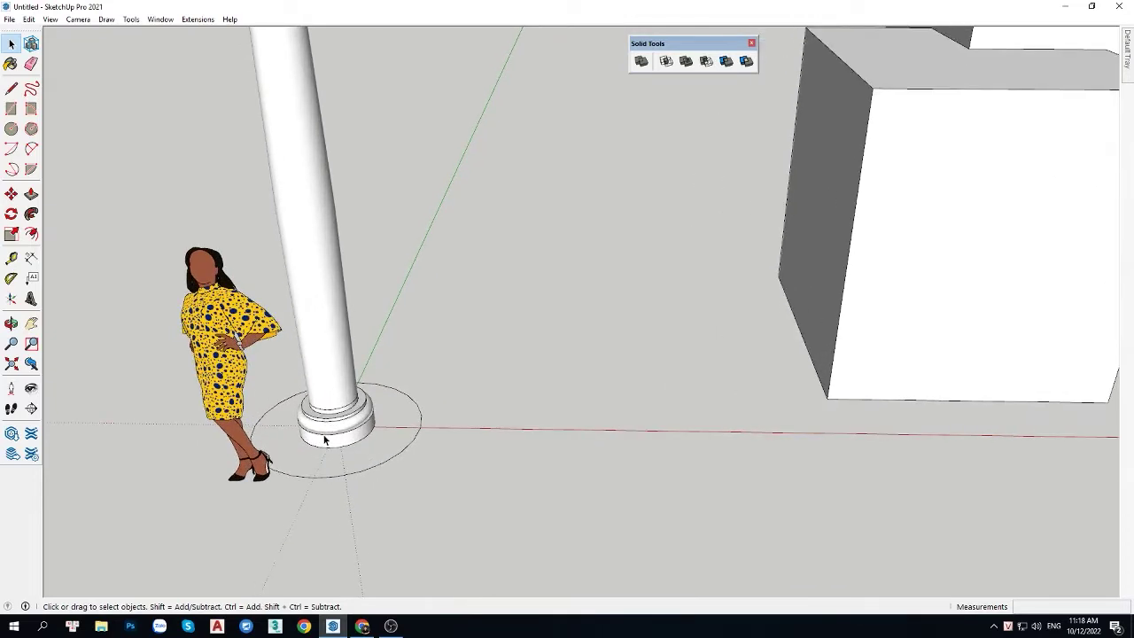
pyautogui.scroll(2, 324, 441)
pyautogui.scroll(2, 336, 455)
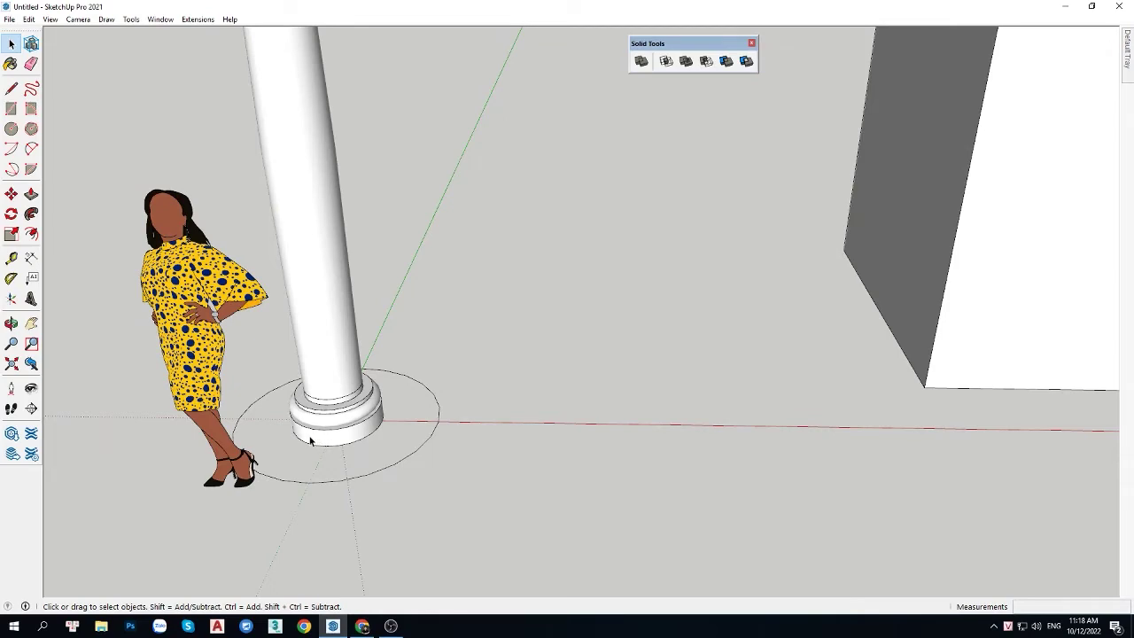
pyautogui.moveTo(410, 448); pyautogui.dragTo(375, 546, button='middle')
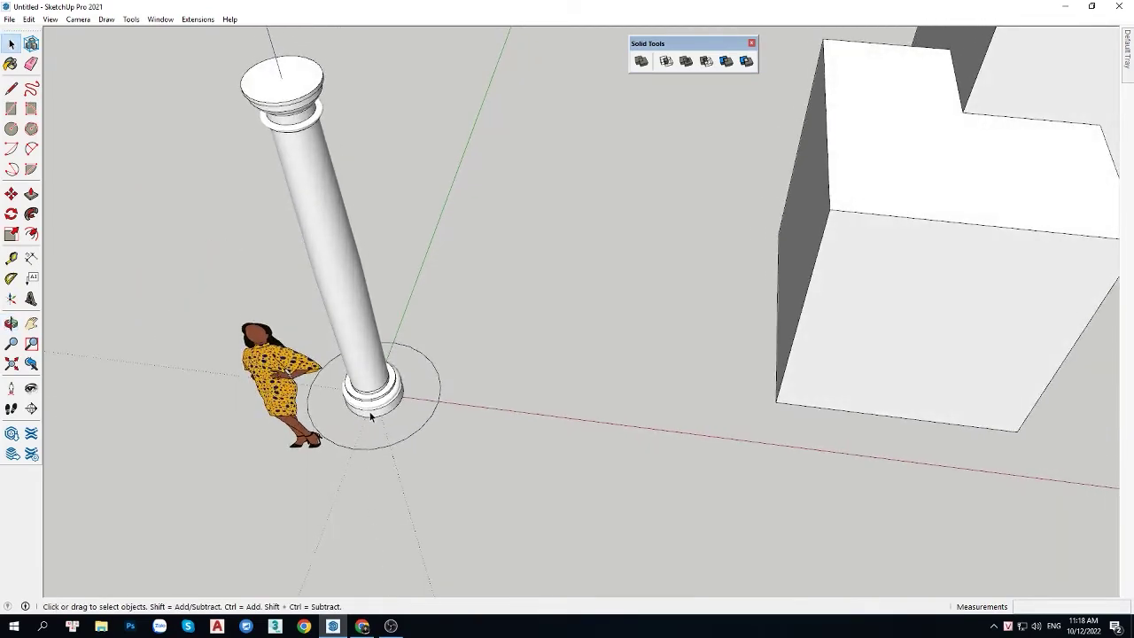
pyautogui.scroll(-3, 371, 417)
pyautogui.moveTo(371, 417)
pyautogui.mouseDown(button='middle')
pyautogui.moveTo(366, 380)
pyautogui.moveTo(378, 384)
pyautogui.mouseUp(button='middle')
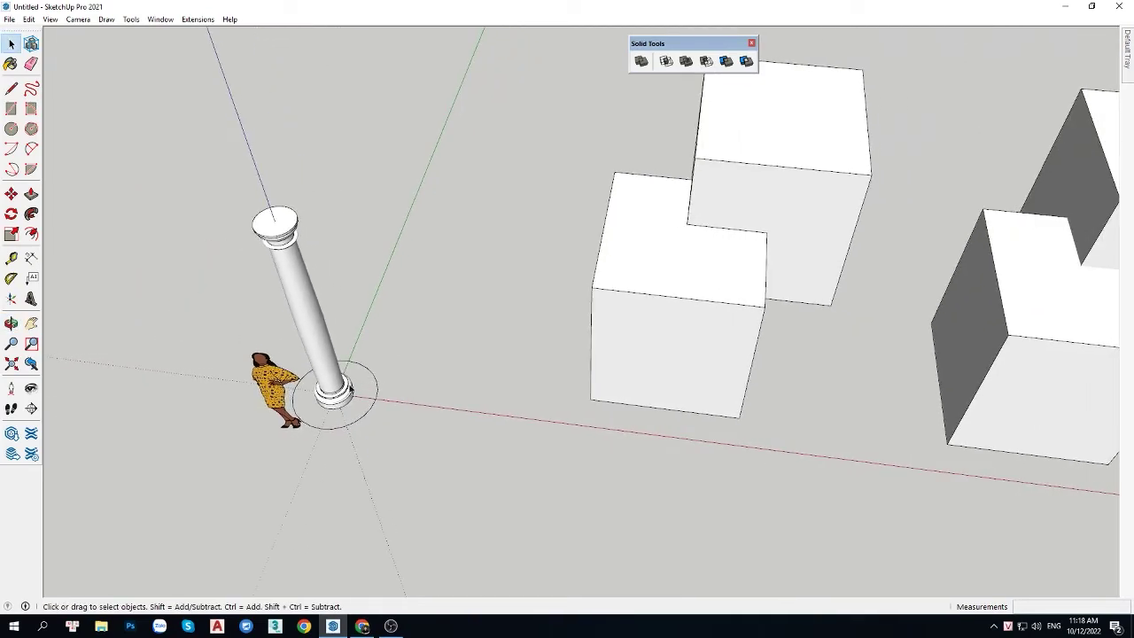
pyautogui.scroll(1, 320, 322)
pyautogui.scroll(-1, 321, 322)
pyautogui.scroll(1, 278, 302)
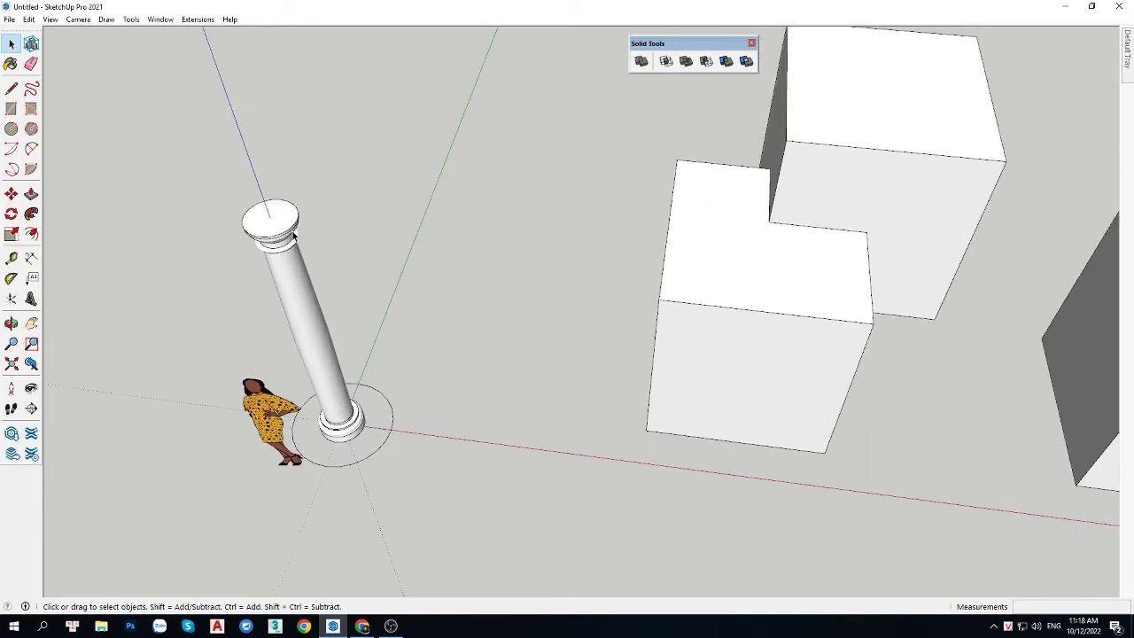
pyautogui.scroll(1, 455, 447)
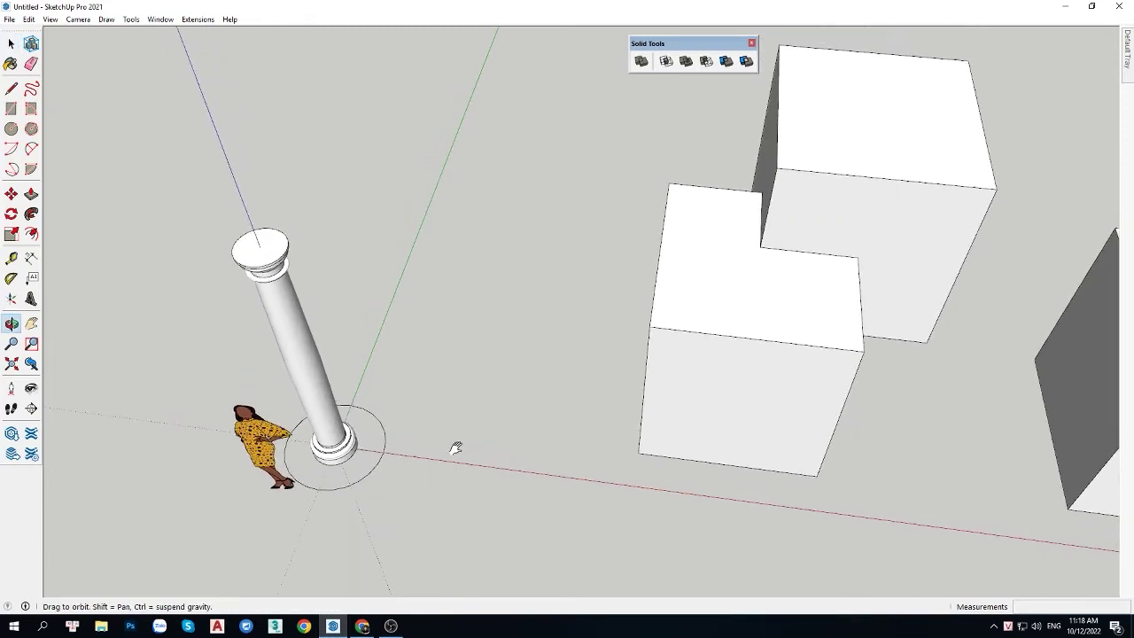
pyautogui.scroll(2, 417, 405)
# Step: Draw a long narrow rectangle strip on the ground
pyautogui.scroll(2, 413, 395)
pyautogui.press('r')
pyautogui.click(398, 377)
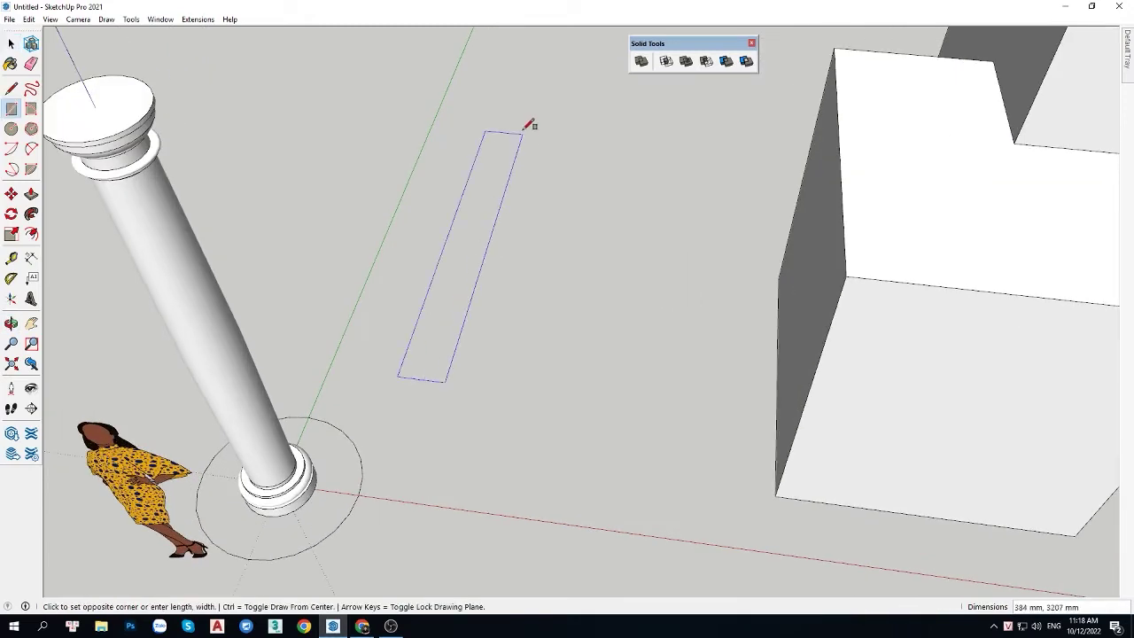
pyautogui.click(532, 113)
pyautogui.press('space')
# Step: Draw a 2-Point Arc across the strip to curve one side
pyautogui.scroll(2, 492, 204)
pyautogui.scroll(1, 488, 235)
pyautogui.scroll(-1, 488, 239)
pyautogui.press('a')
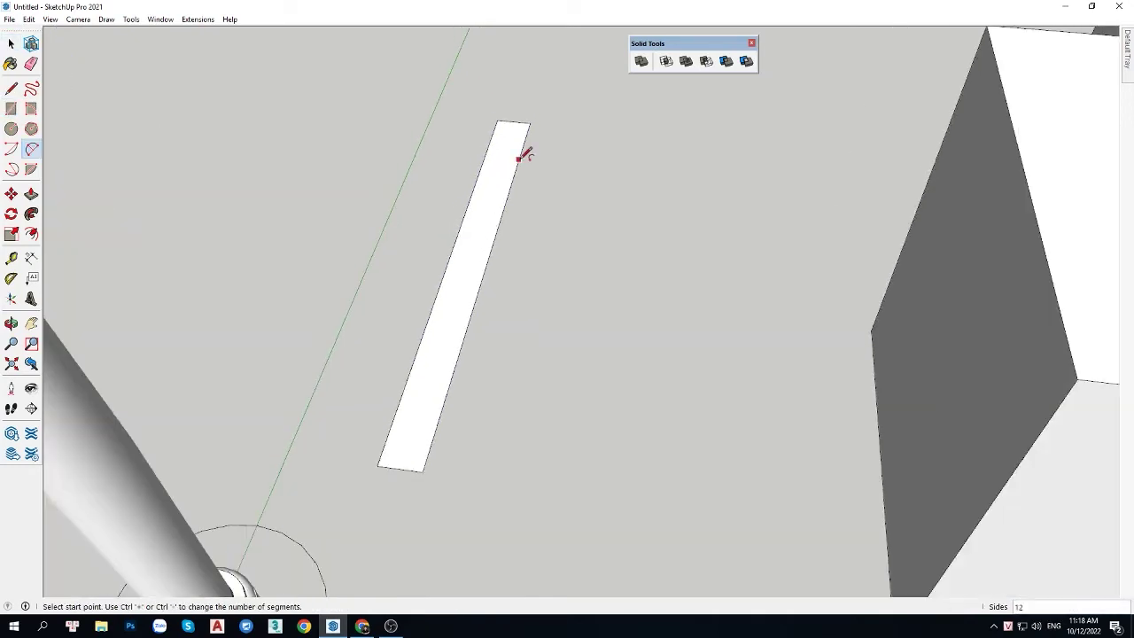
pyautogui.click(518, 160)
pyautogui.click(433, 434)
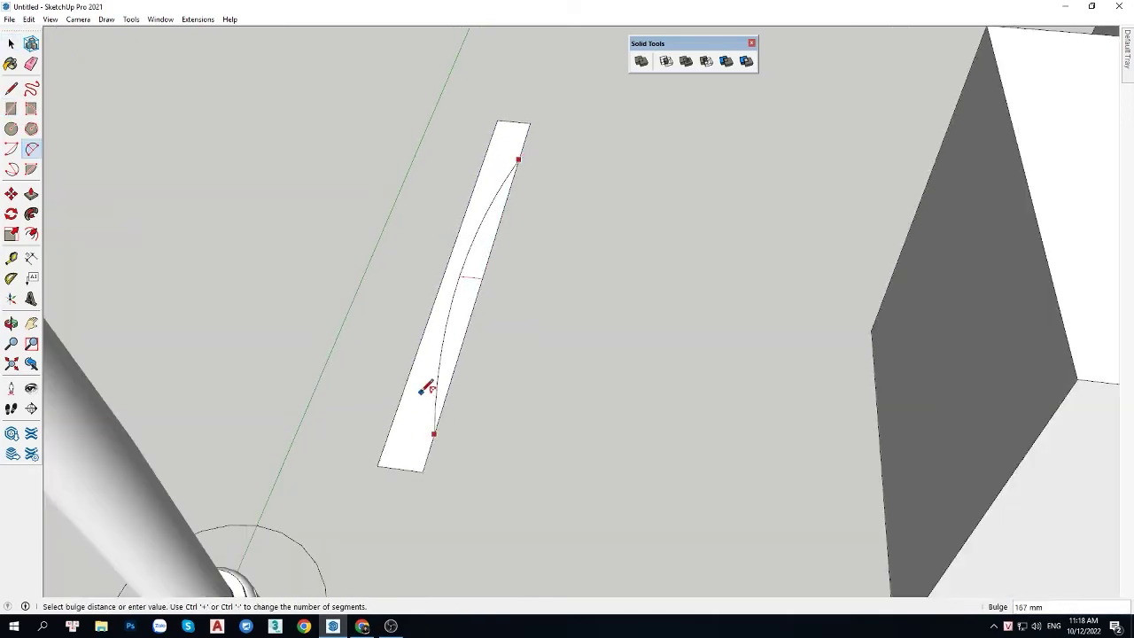
pyautogui.click(429, 387)
pyautogui.press('space')
# Step: Erase the face beside the curve and select the curved profile face
pyautogui.press('e')
pyautogui.click(479, 319)
pyautogui.press('space')
pyautogui.scroll(-3, 485, 314)
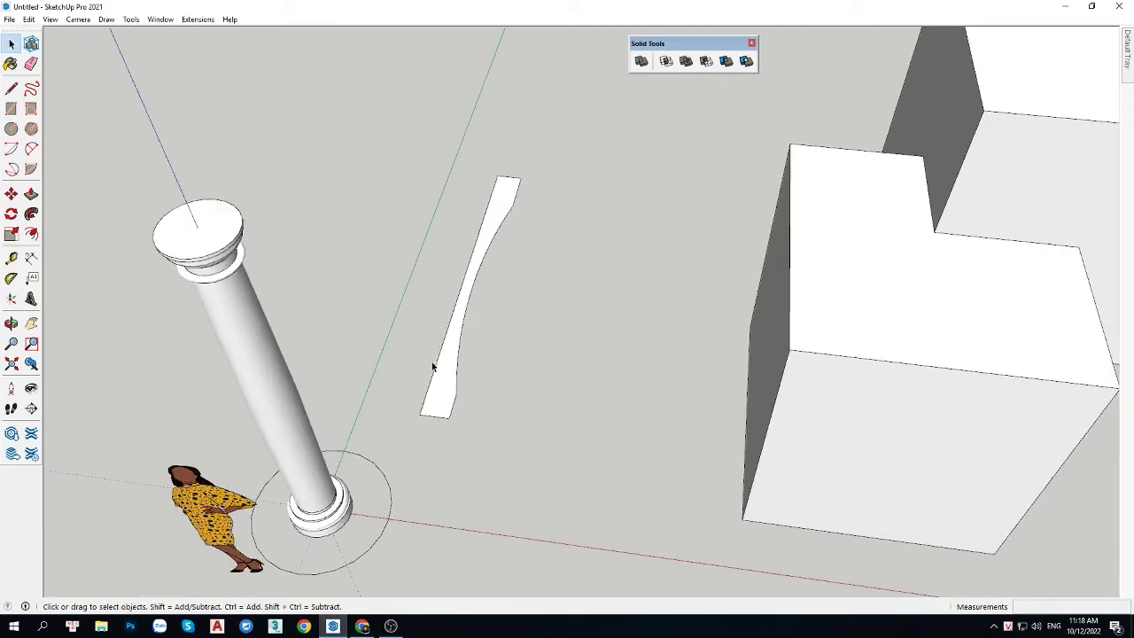
pyautogui.click(439, 370)
pyautogui.scroll(1, 383, 399)
pyautogui.scroll(1, 434, 378)
# Step: Rotate the curved profile 90° about its base to stand it upright
pyautogui.press('q')
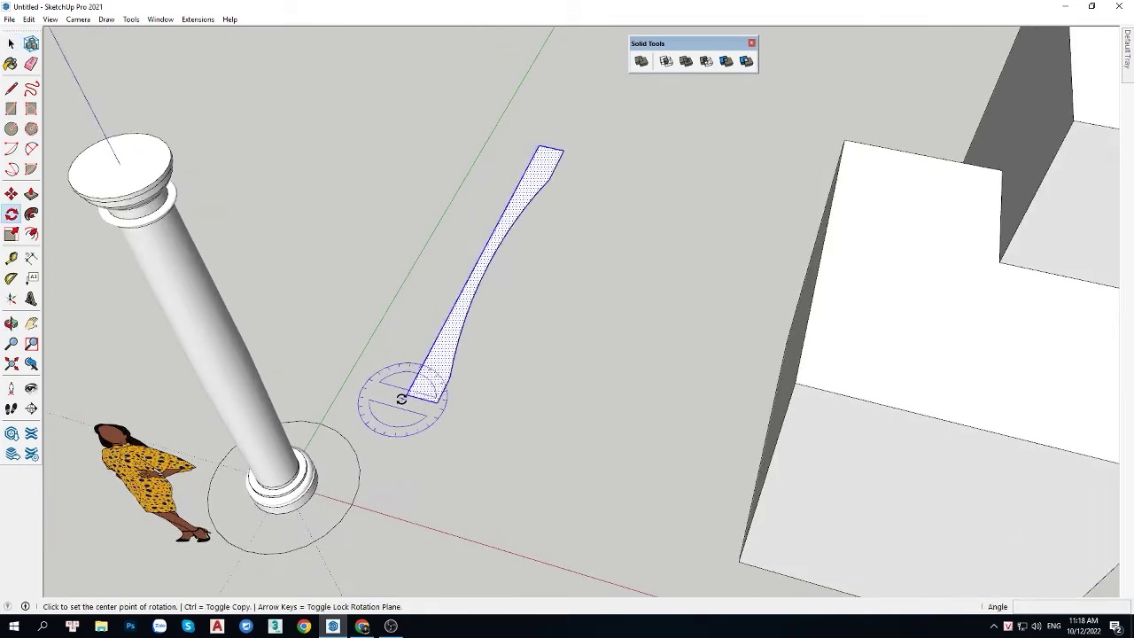
pyautogui.click(408, 396)
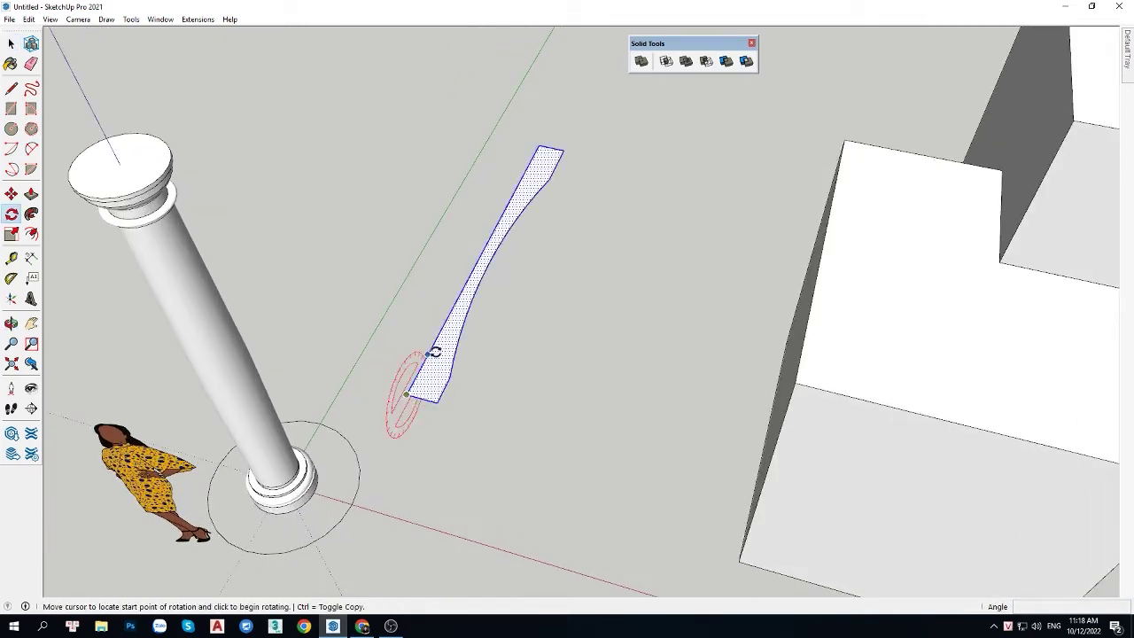
pyautogui.click(434, 341)
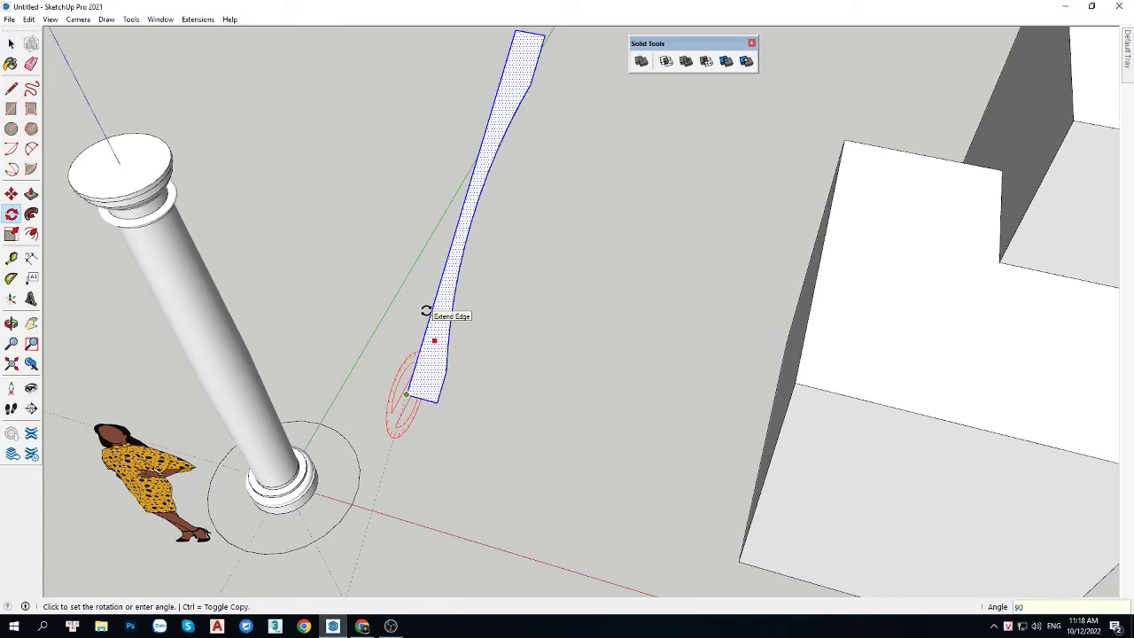
pyautogui.click(426, 311)
pyautogui.press('space')
pyautogui.scroll(2, 417, 412)
# Step: Draw a circle centred on the profile's base and delete its face, keeping the edge
pyautogui.press('c')
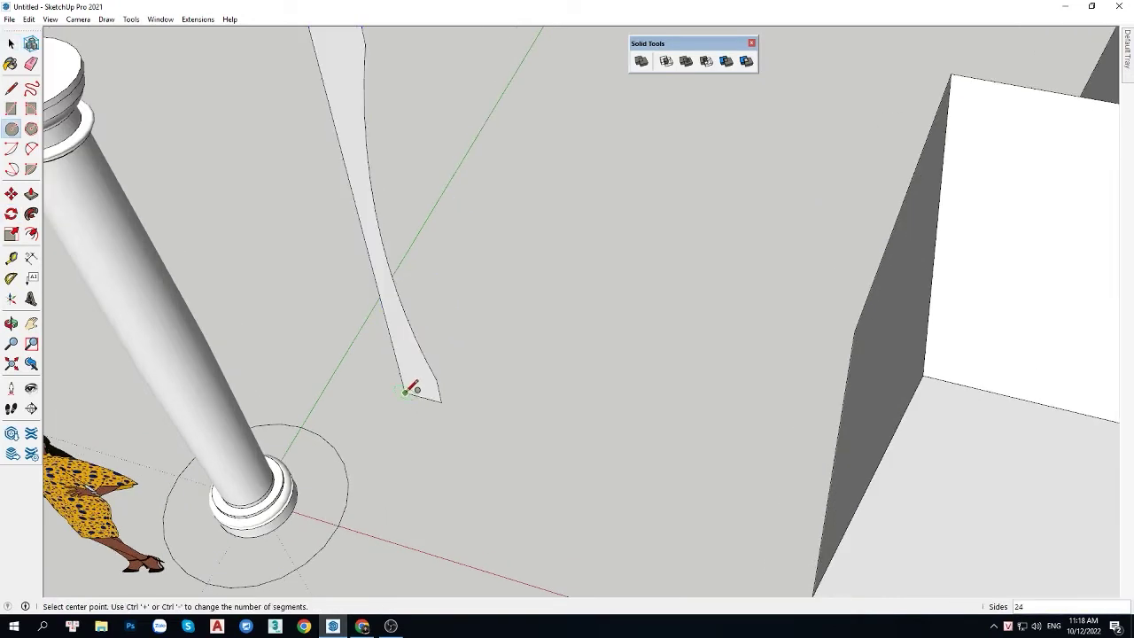
pyautogui.click(406, 392)
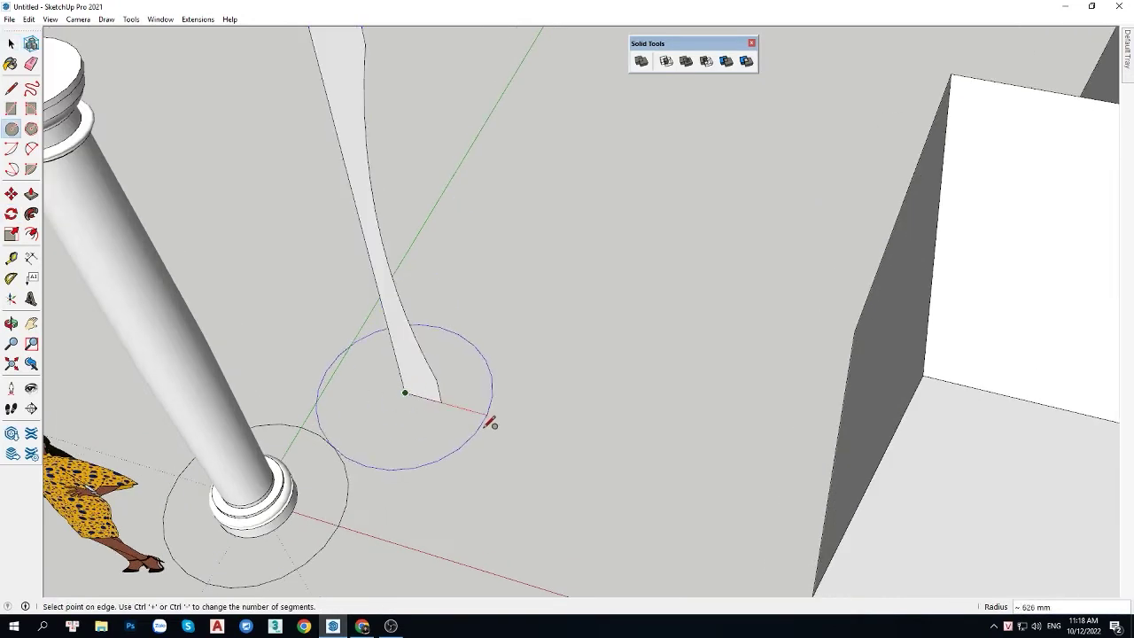
pyautogui.click(480, 407)
pyautogui.press('space')
pyautogui.scroll(1, 446, 408)
pyautogui.click(456, 410)
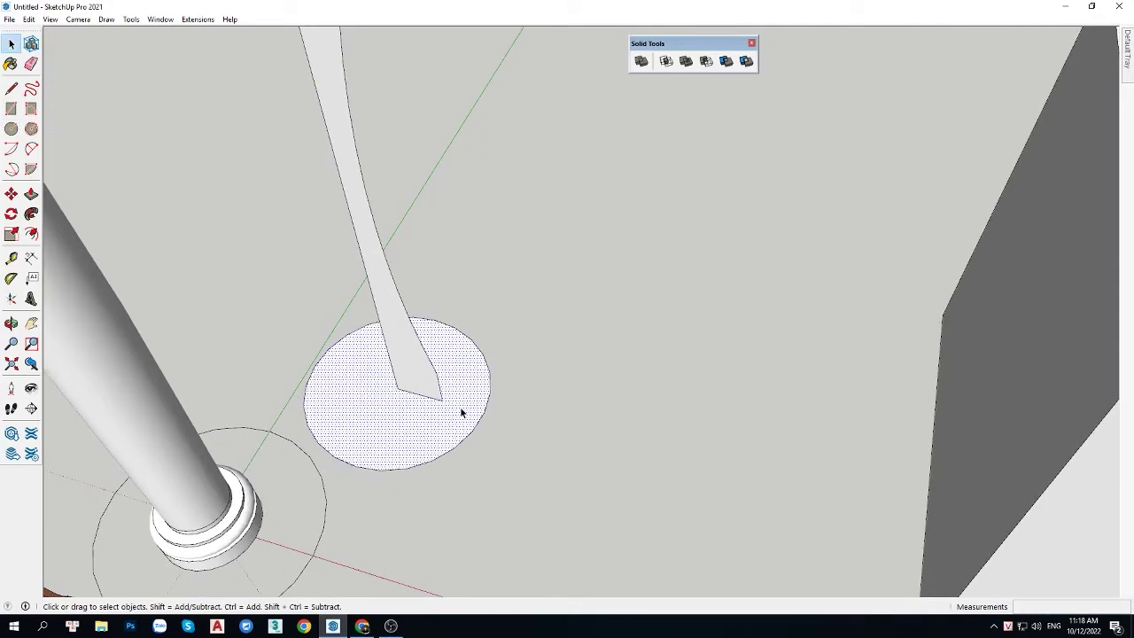
pyautogui.press('Delete')
# Step: Follow Me the profile around the base circle into a round waisted baluster
pyautogui.scroll(-1, 490, 403)
pyautogui.moveTo(489, 403)
pyautogui.mouseDown(button='middle')
pyautogui.moveTo(547, 450)
pyautogui.moveTo(516, 360)
pyautogui.mouseUp(button='middle')
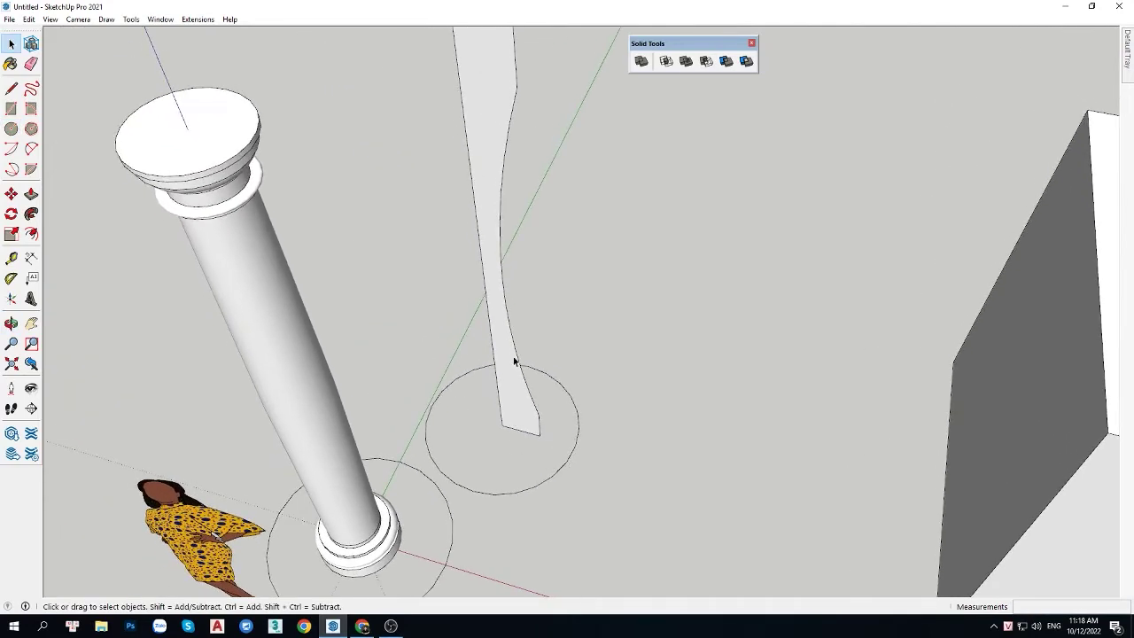
pyautogui.scroll(-2, 518, 393)
pyautogui.click(532, 453)
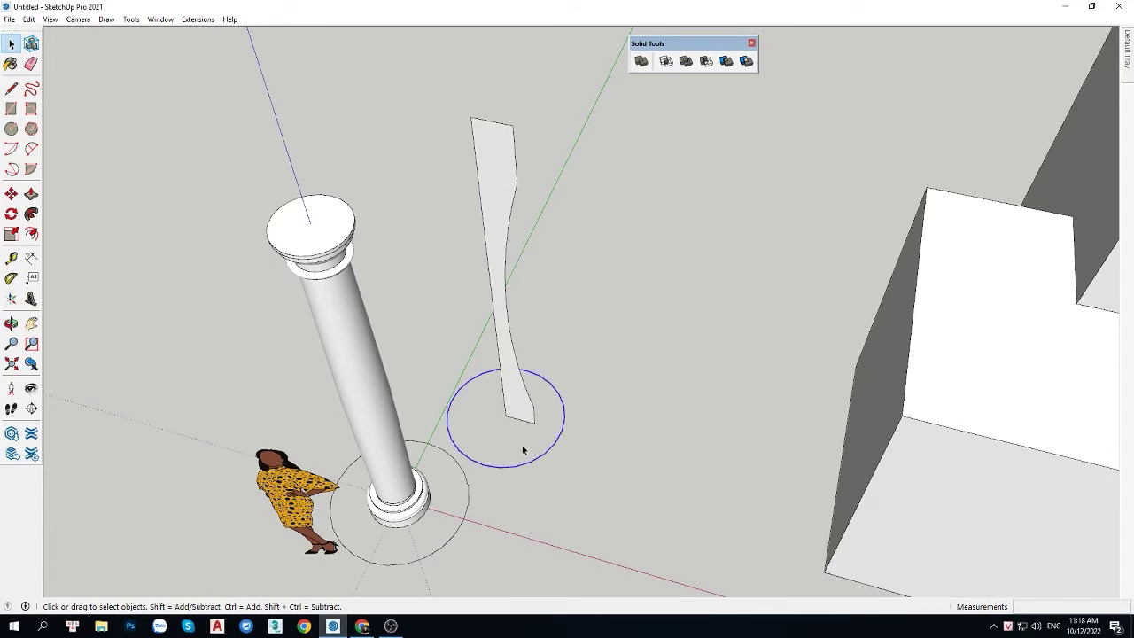
pyautogui.click(505, 414)
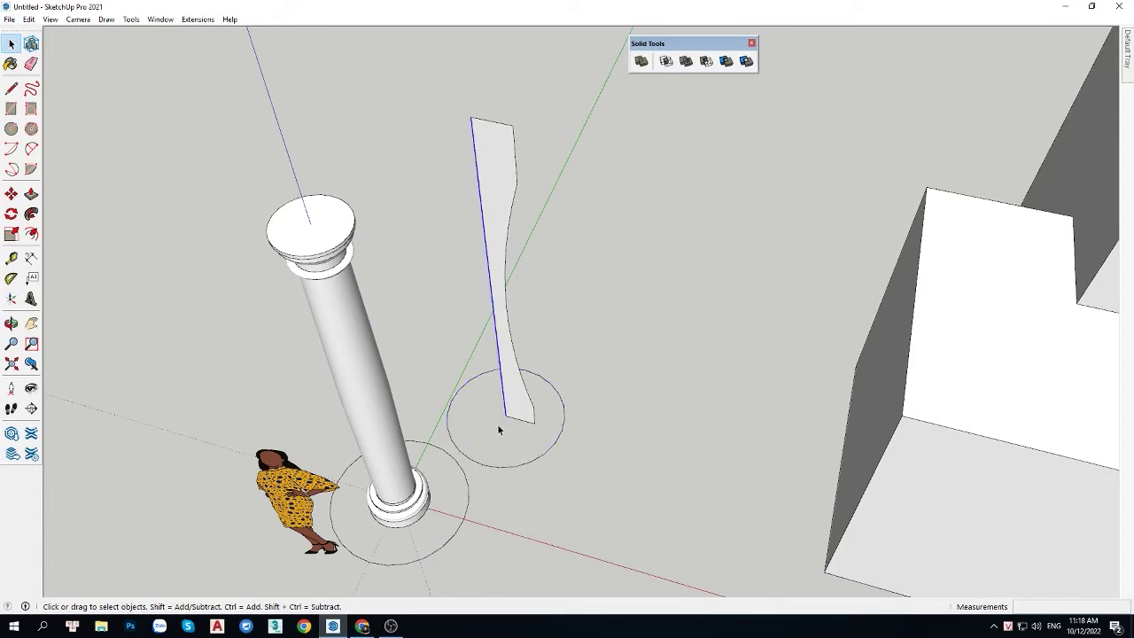
pyautogui.click(567, 461)
pyautogui.moveTo(541, 462); pyautogui.dragTo(514, 451)
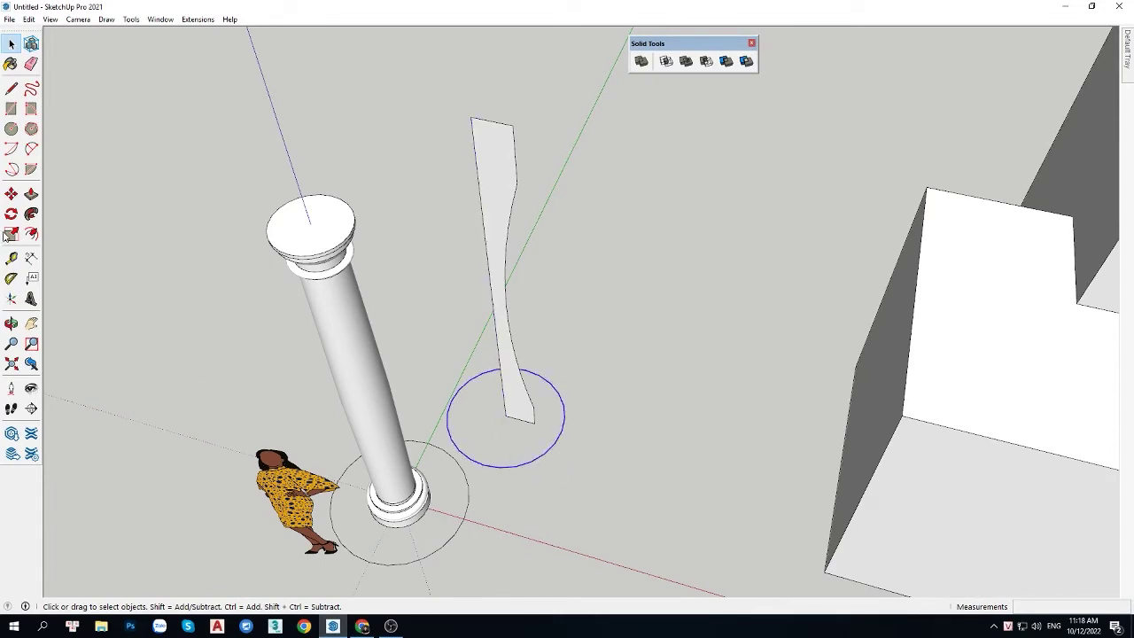
pyautogui.click(31, 214)
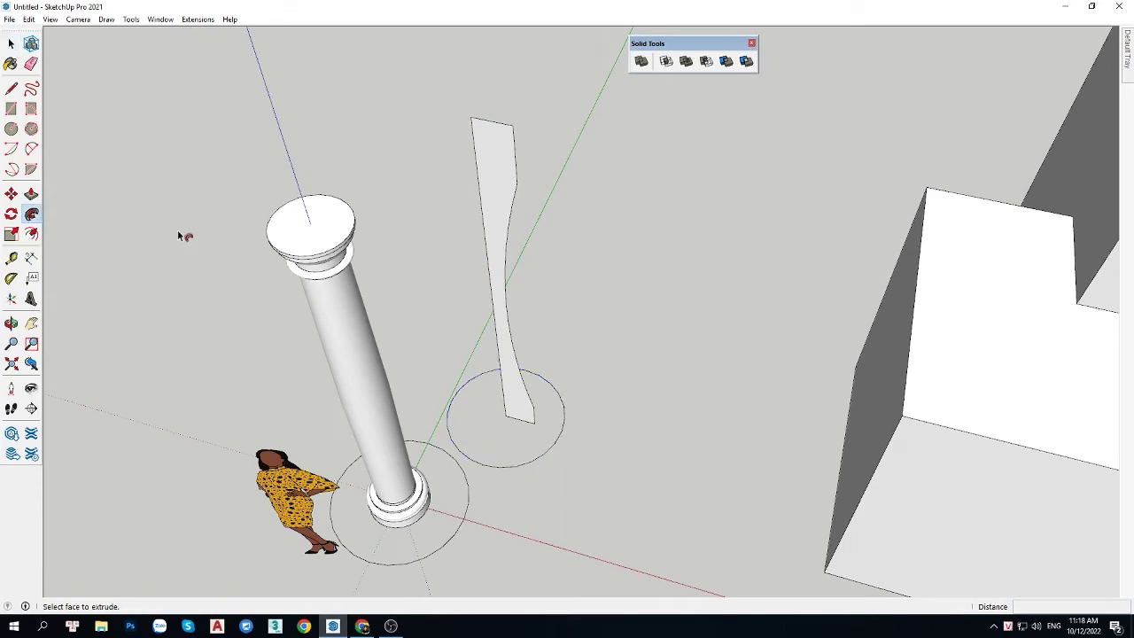
pyautogui.click(487, 213)
pyautogui.moveTo(488, 223); pyautogui.dragTo(491, 281, button='middle')
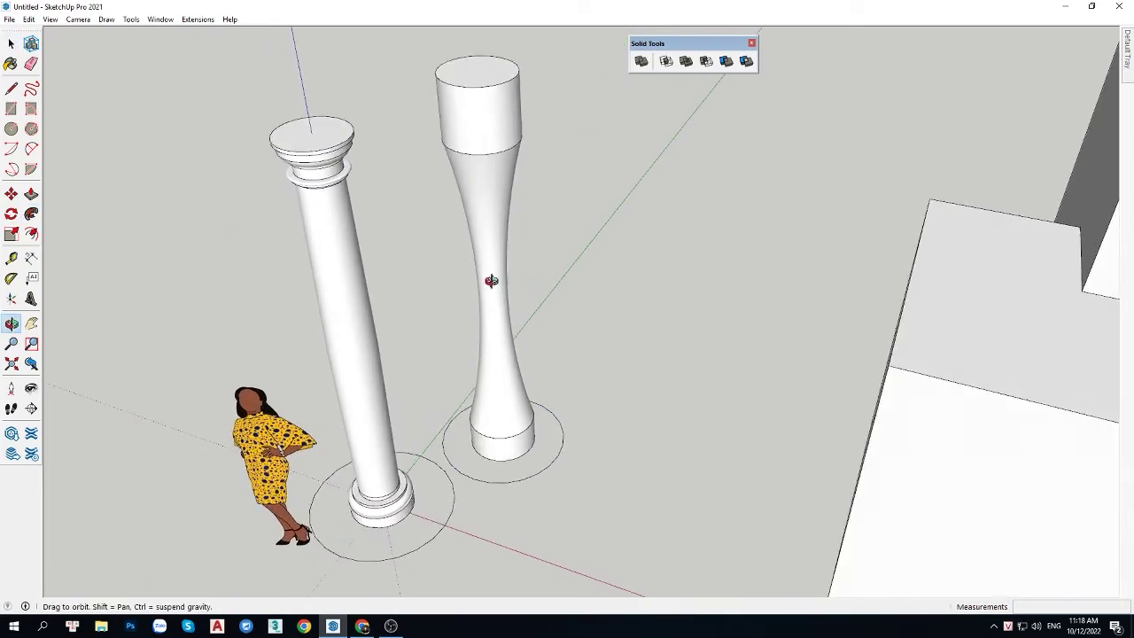
# Step: Undo the baluster sweep and draw a chord line across the base circle
pyautogui.scroll(3, 516, 431)
pyautogui.hotkey('ctrl', 'z')
pyautogui.moveTo(516, 430)
pyautogui.mouseDown(button='middle')
pyautogui.moveTo(525, 509)
pyautogui.moveTo(557, 463)
pyautogui.mouseUp(button='middle')
pyautogui.scroll(1, 558, 461)
pyautogui.press('l')
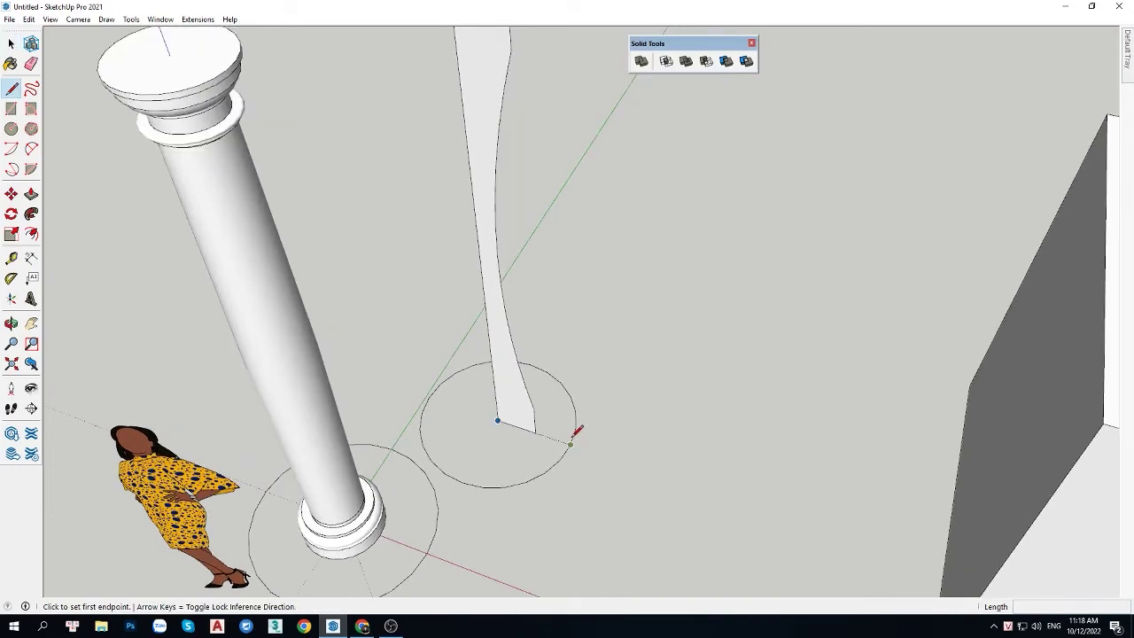
pyautogui.click(569, 443)
pyautogui.click(429, 395)
pyautogui.press('space')
pyautogui.scroll(2, 462, 445)
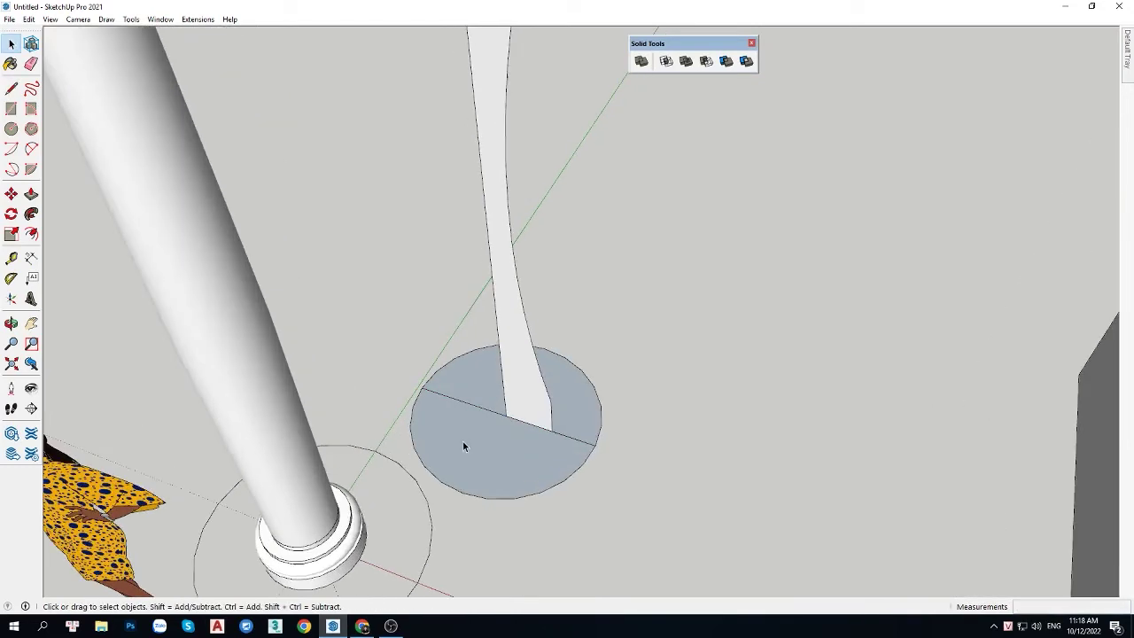
# Step: Erase the chord and circle faces, leaving only an arc of the circle
pyautogui.press('e')
pyautogui.click(418, 431)
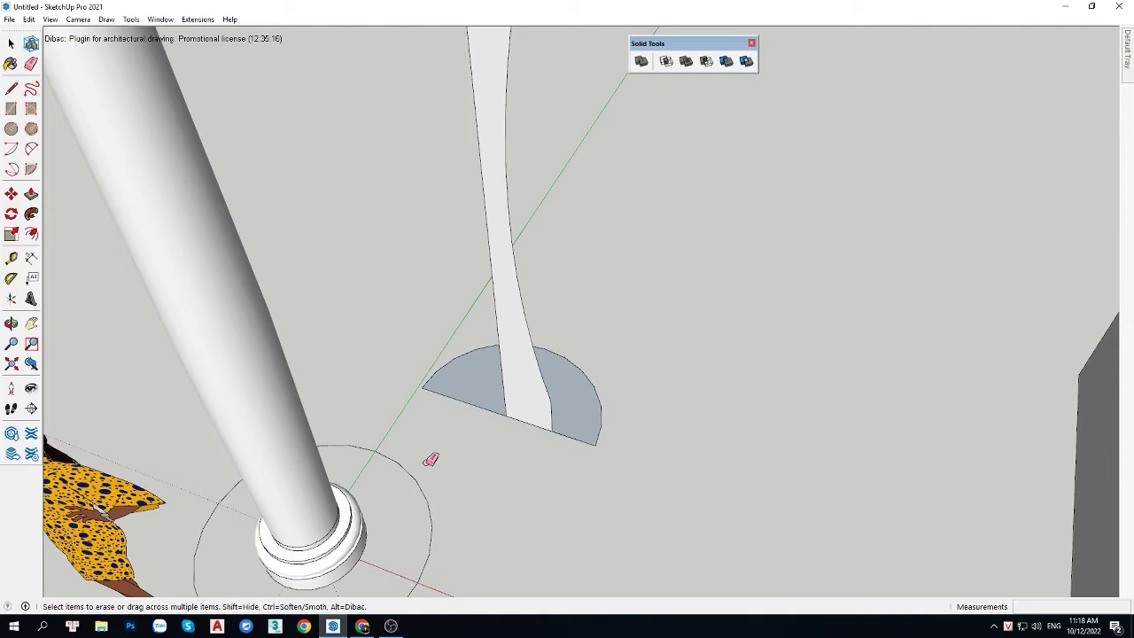
pyautogui.scroll(1, 567, 436)
pyautogui.click(572, 440)
pyautogui.click(474, 405)
pyautogui.press('space')
pyautogui.scroll(-1, 615, 435)
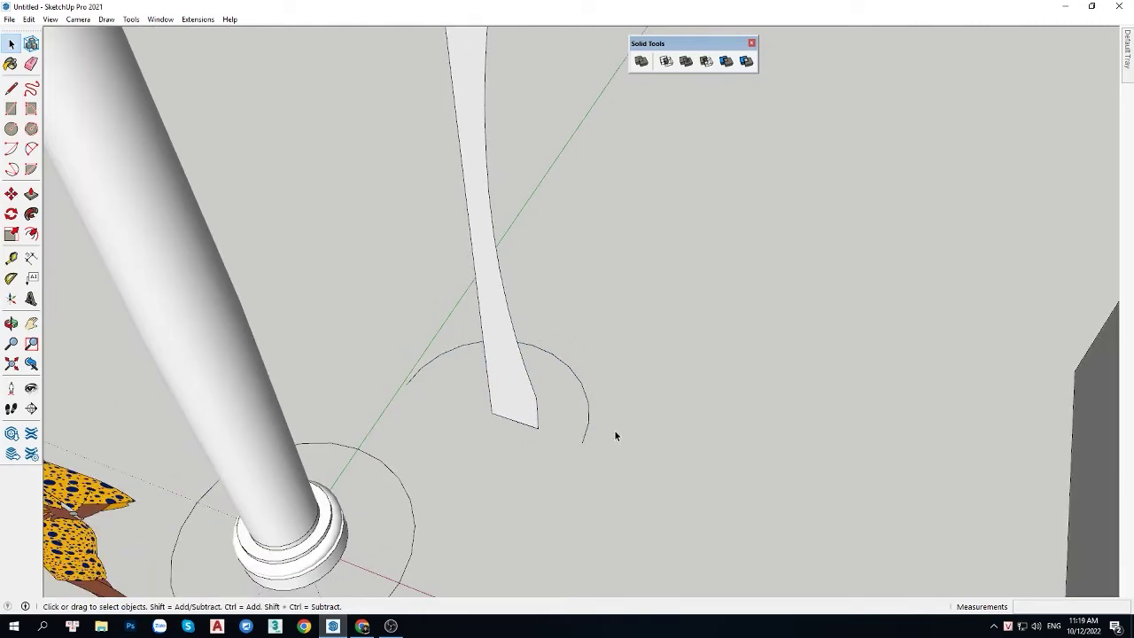
# Step: Follow Me the profile along the arc to form a partial wedge baluster
pyautogui.click(582, 394)
pyautogui.click(31, 214)
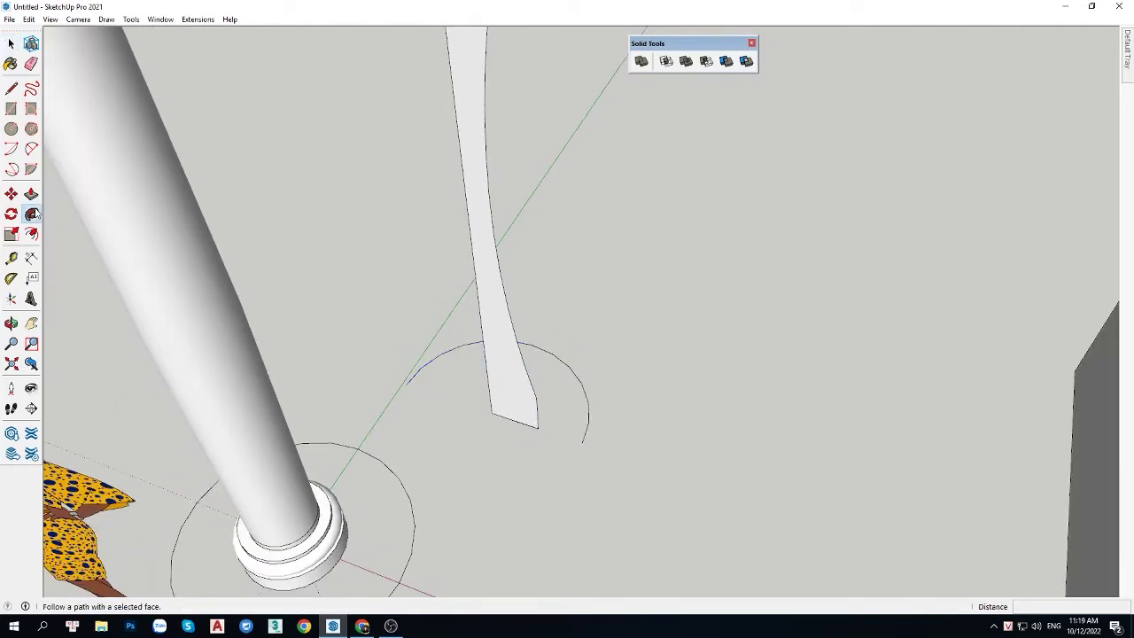
pyautogui.click(530, 409)
pyautogui.press('space')
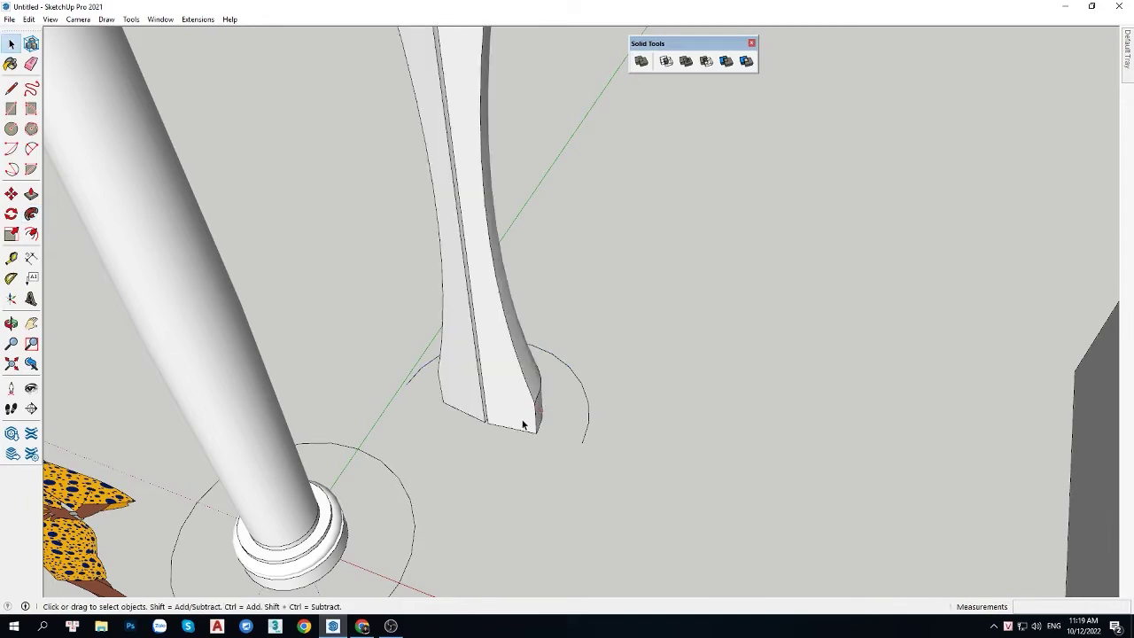
pyautogui.moveTo(530, 409); pyautogui.dragTo(534, 471, button='middle')
pyautogui.scroll(2, 515, 358)
pyautogui.scroll(2, 511, 261)
pyautogui.scroll(1, 511, 265)
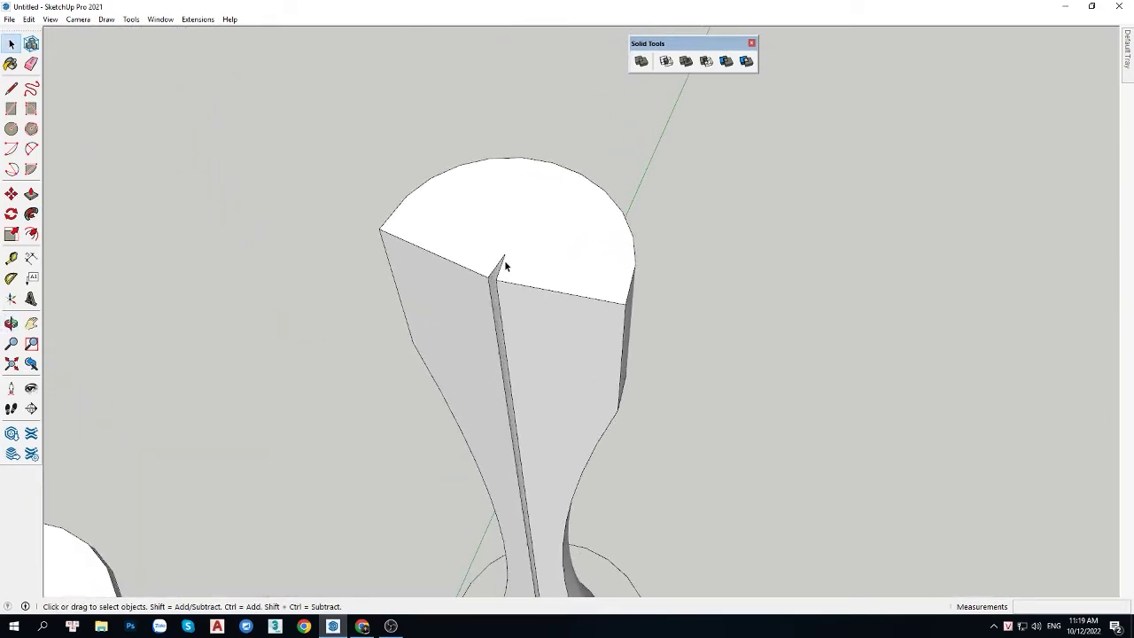
# Step: Orbit and pan around the partial baluster to inspect its base and top face
pyautogui.moveTo(501, 266)
pyautogui.mouseDown(button='middle')
pyautogui.moveTo(480, 440)
pyautogui.moveTo(479, 280)
pyautogui.mouseUp(button='middle')
pyautogui.scroll(-2, 479, 283)
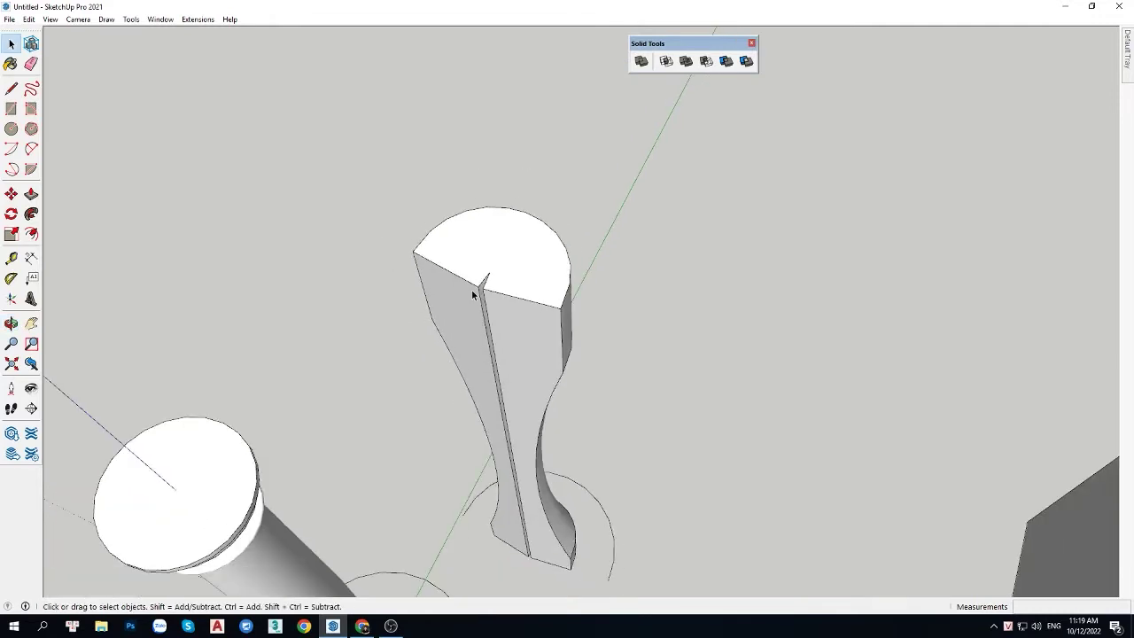
pyautogui.scroll(3, 568, 573)
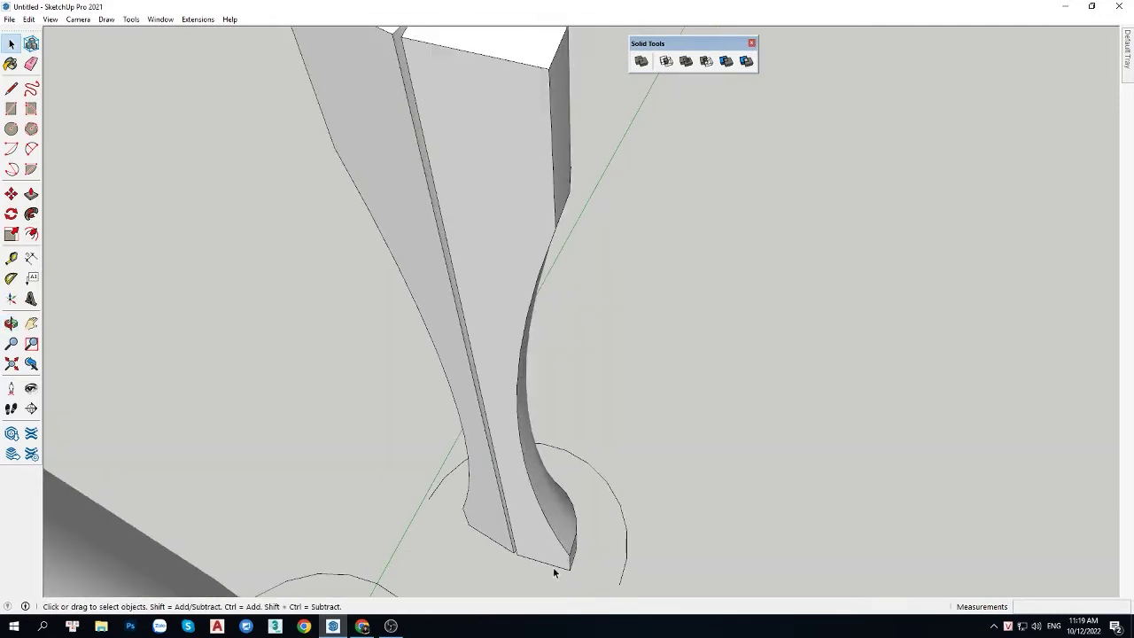
pyautogui.keyDown('shift'); pyautogui.moveTo(603, 576); pyautogui.dragTo(576, 540, button='middle'); pyautogui.keyUp('shift')
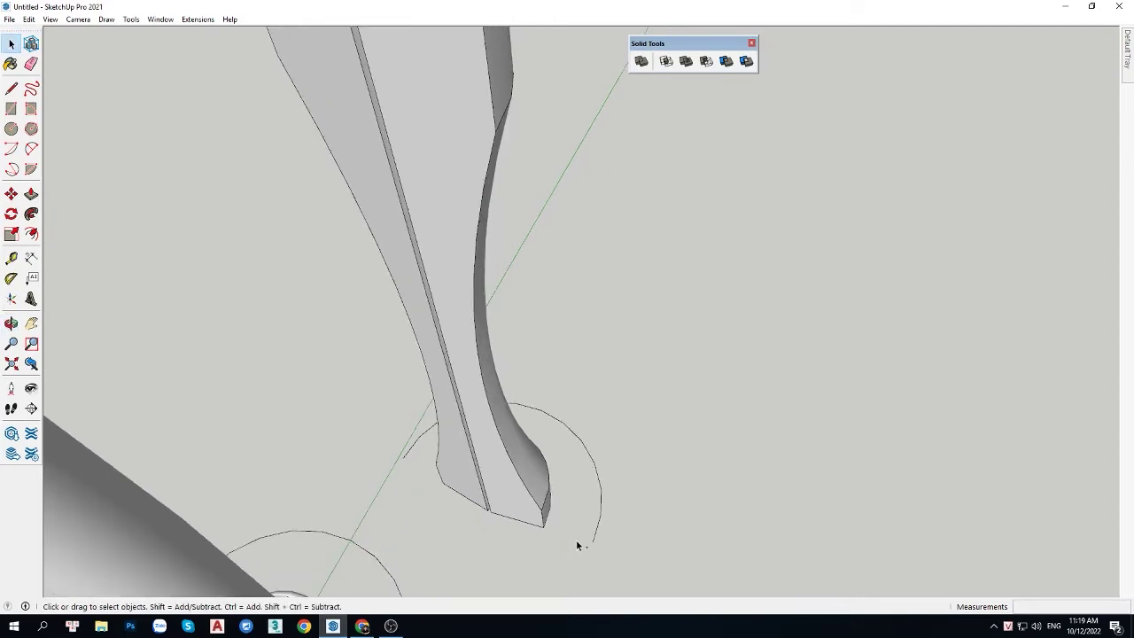
pyautogui.click(418, 487)
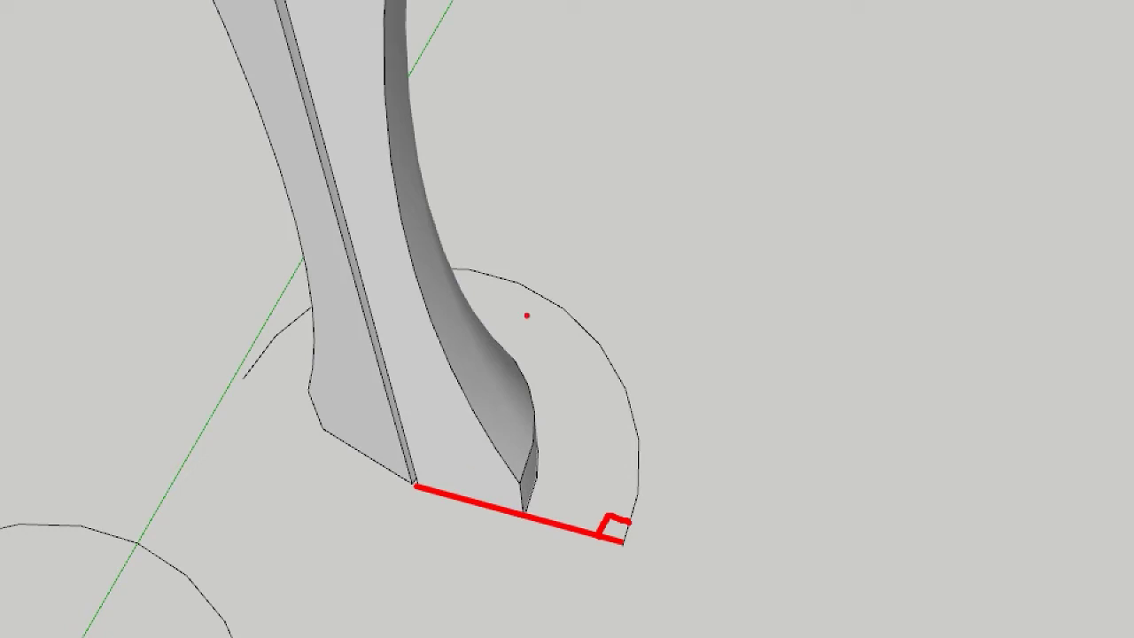
pyautogui.scroll(-3, 496, 306)
pyautogui.moveTo(496, 307)
pyautogui.mouseDown(button='middle')
pyautogui.moveTo(523, 306)
pyautogui.moveTo(493, 244)
pyautogui.mouseUp(button='middle')
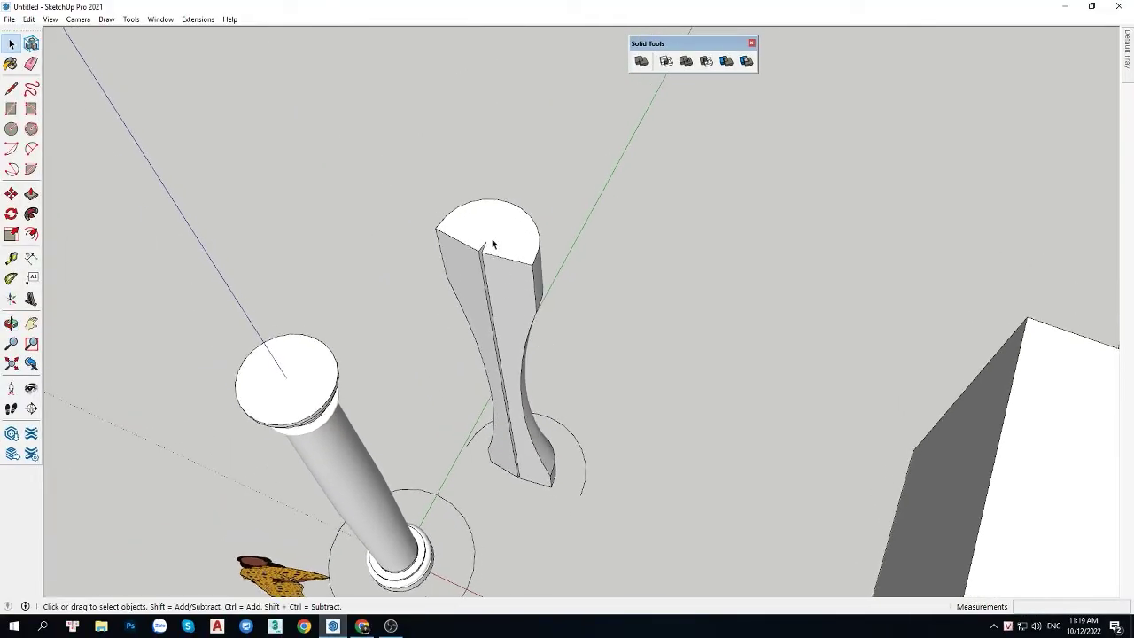
# Step: Draw a line across the wedge's top face to mark off a thin strip
pyautogui.scroll(2, 492, 244)
pyautogui.scroll(2, 522, 264)
pyautogui.press('l')
pyautogui.click(554, 274)
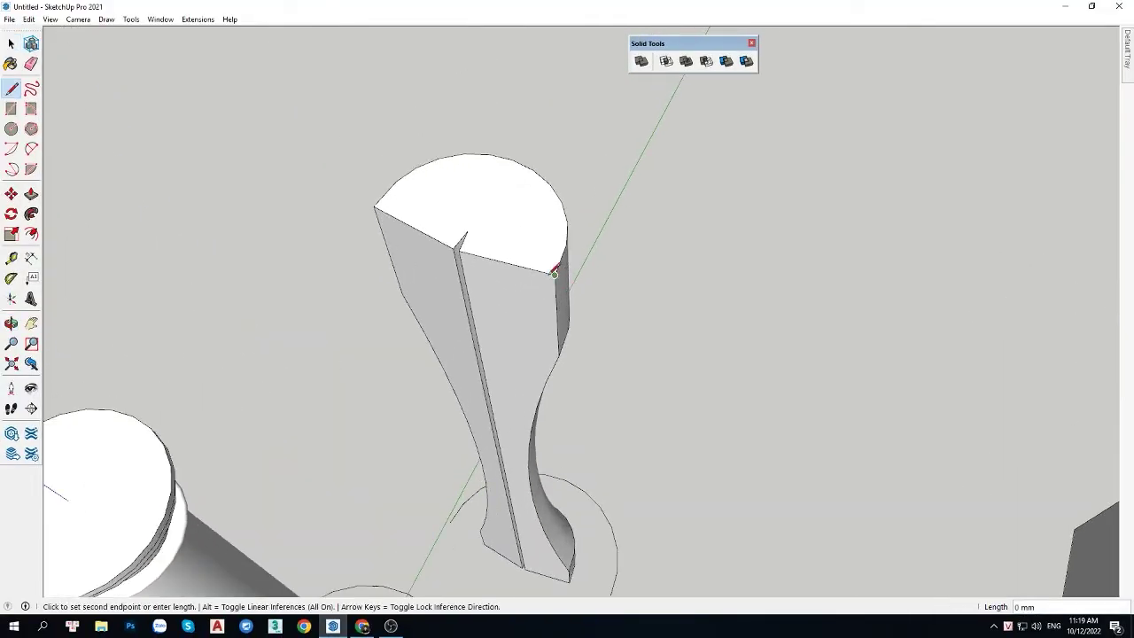
pyautogui.click(382, 209)
pyautogui.press('space')
pyautogui.scroll(2, 467, 249)
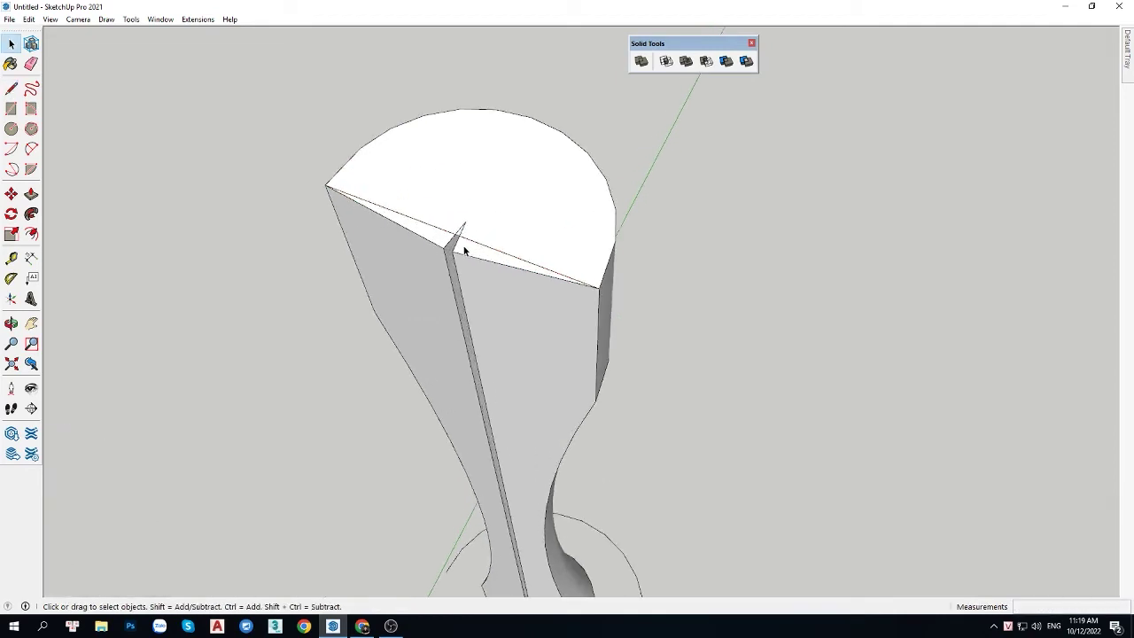
pyautogui.scroll(-3, 463, 251)
# Step: Push/Pull the thin strip inward to recess it
pyautogui.press('p')
pyautogui.click(464, 250)
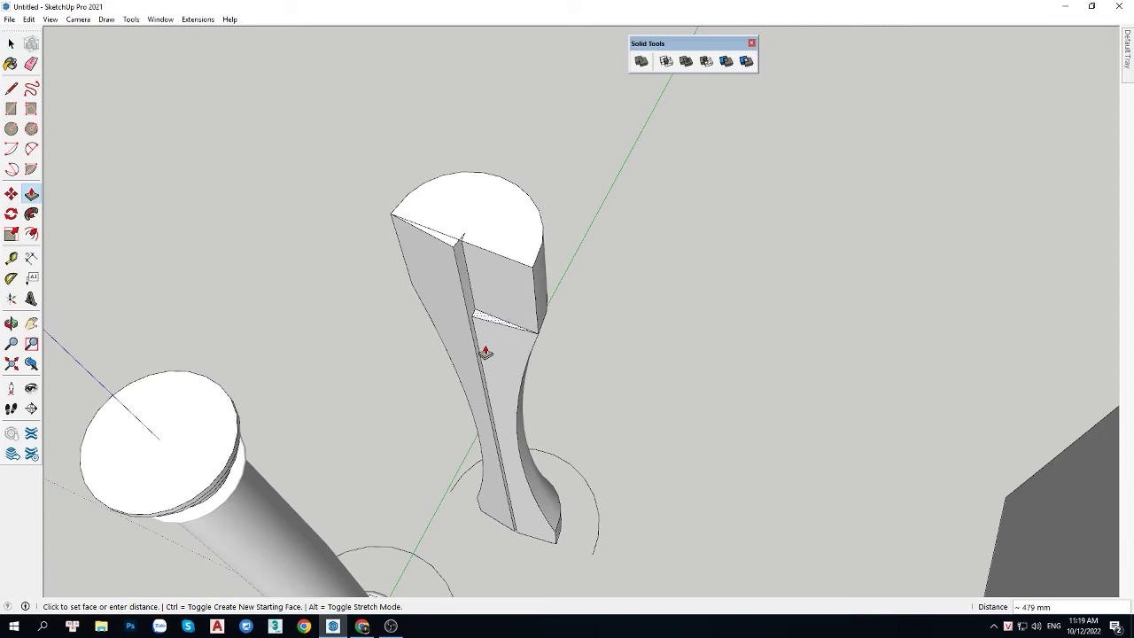
pyautogui.click(518, 505)
pyautogui.click(495, 390)
pyautogui.press('Escape')
pyautogui.press('space')
# Step: Try moving a vertical edge on the piece, then cancel the move
pyautogui.scroll(1, 459, 262)
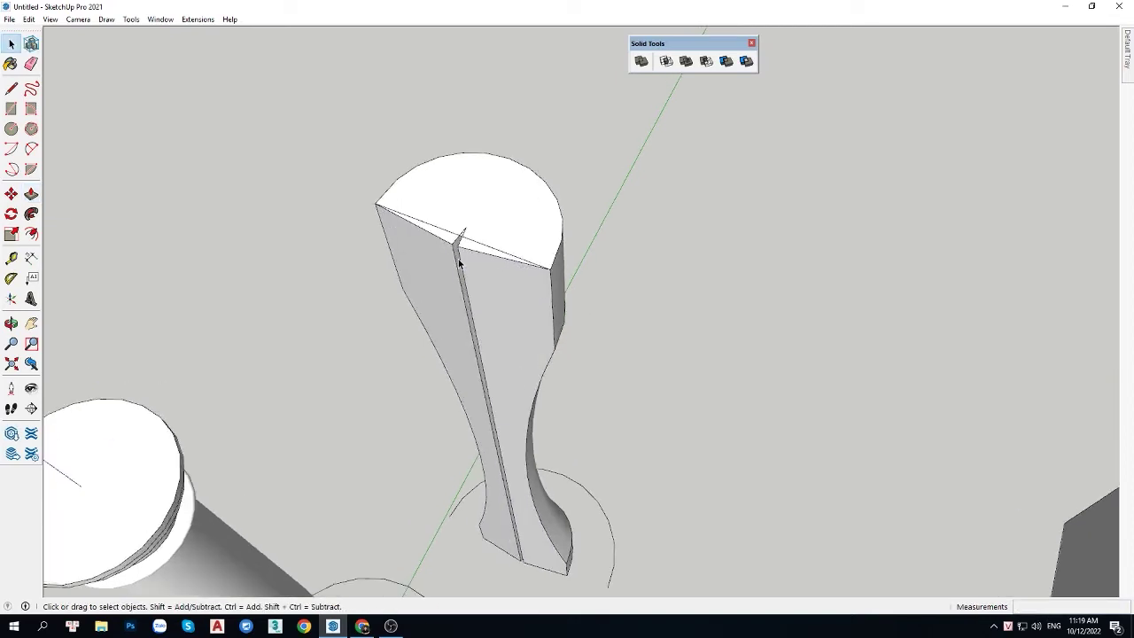
pyautogui.scroll(1, 459, 262)
pyautogui.click(460, 255)
pyautogui.scroll(1, 460, 253)
pyautogui.press('m')
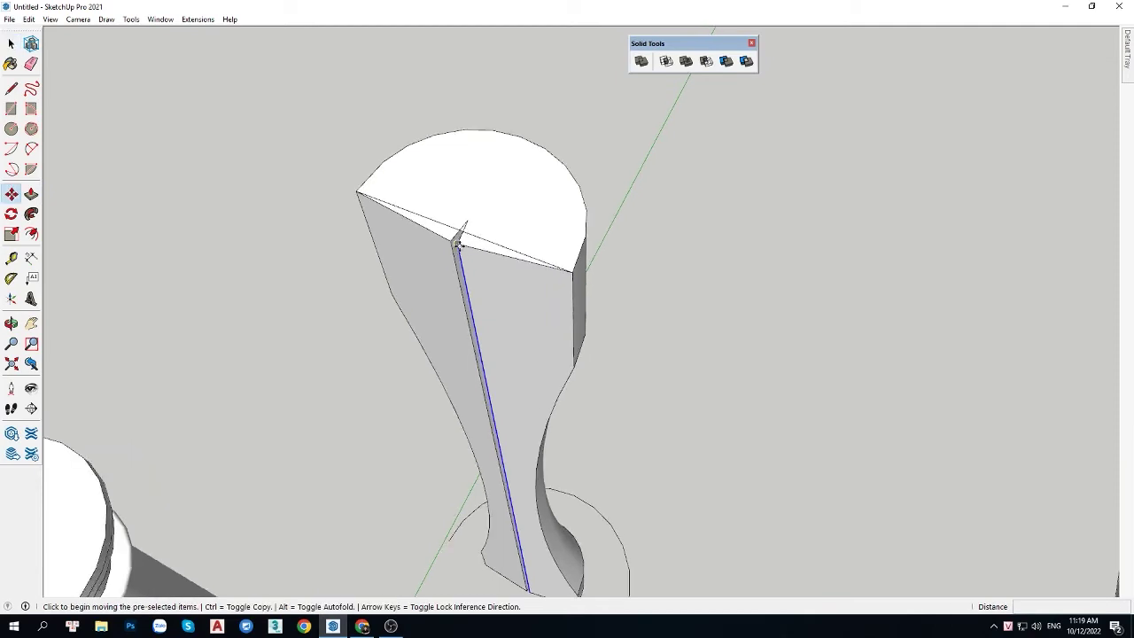
pyautogui.click(459, 244)
pyautogui.press('Escape')
pyautogui.scroll(-1, 487, 304)
pyautogui.scroll(-2, 486, 304)
pyautogui.press('space')
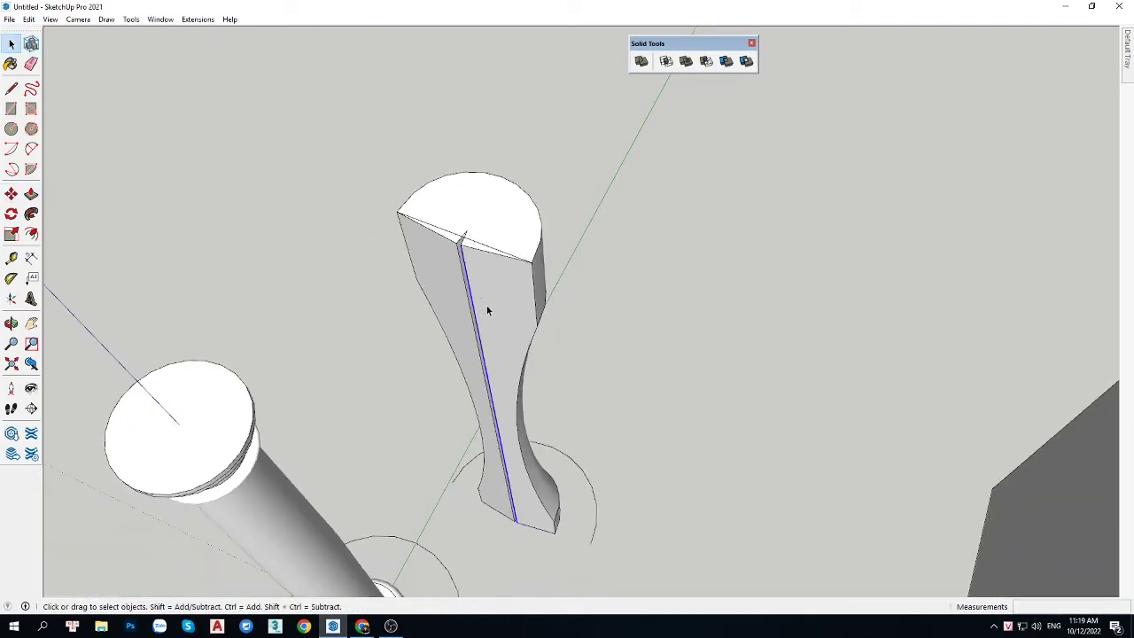
pyautogui.scroll(-2, 486, 310)
# Step: Select the whole sliced wedge piece and delete it
pyautogui.tripleClick(486, 309)
pyautogui.moveTo(486, 306); pyautogui.dragTo(562, 417, button='middle')
pyautogui.moveTo(600, 494); pyautogui.dragTo(542, 396)
pyautogui.press('Delete')
pyautogui.moveTo(619, 286)
pyautogui.mouseDown(button='middle')
pyautogui.moveTo(520, 409)
pyautogui.moveTo(610, 343)
pyautogui.mouseUp(button='middle')
pyautogui.moveTo(573, 382); pyautogui.dragTo(563, 314, button='middle')
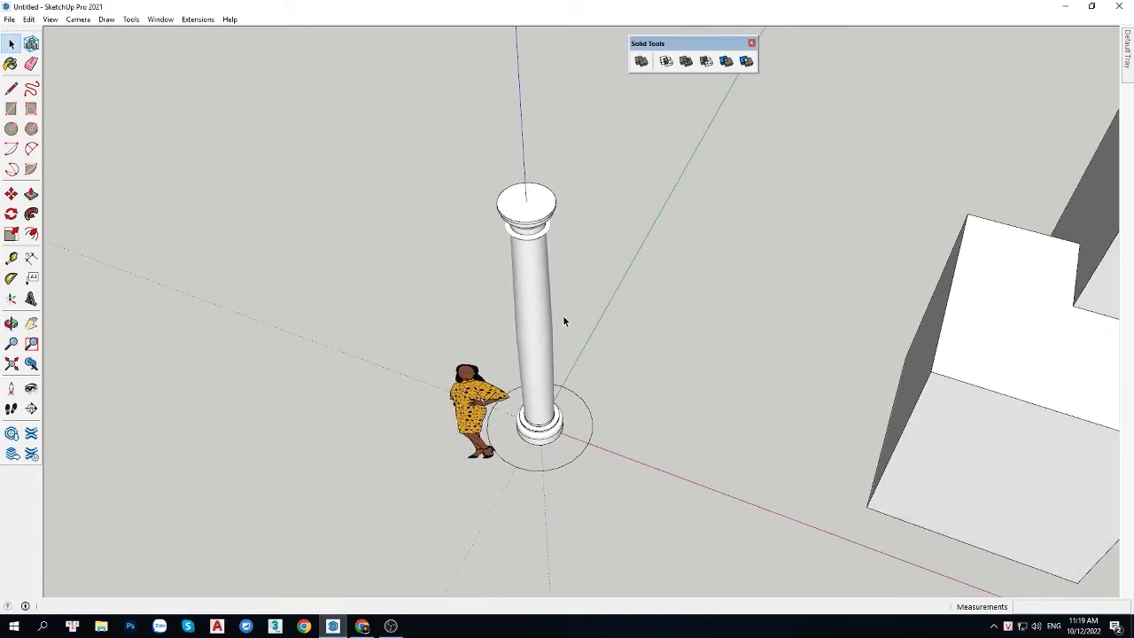
# Step: Copy the column group with Move+Ctrl and place the copy to the right of the original
pyautogui.scroll(2, 544, 426)
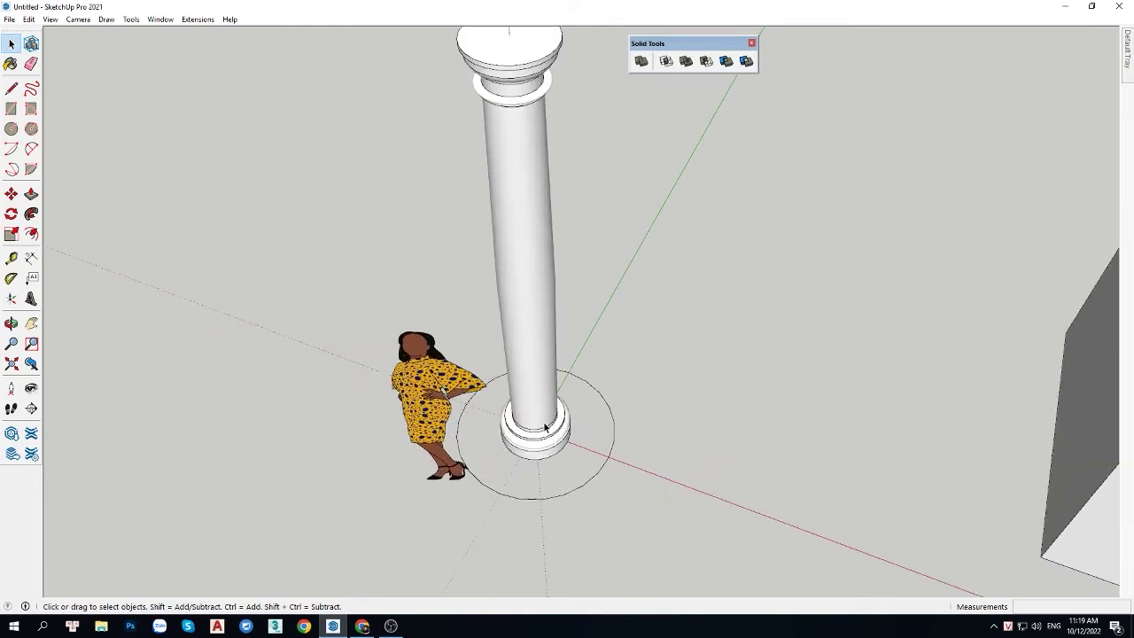
pyautogui.click(544, 427)
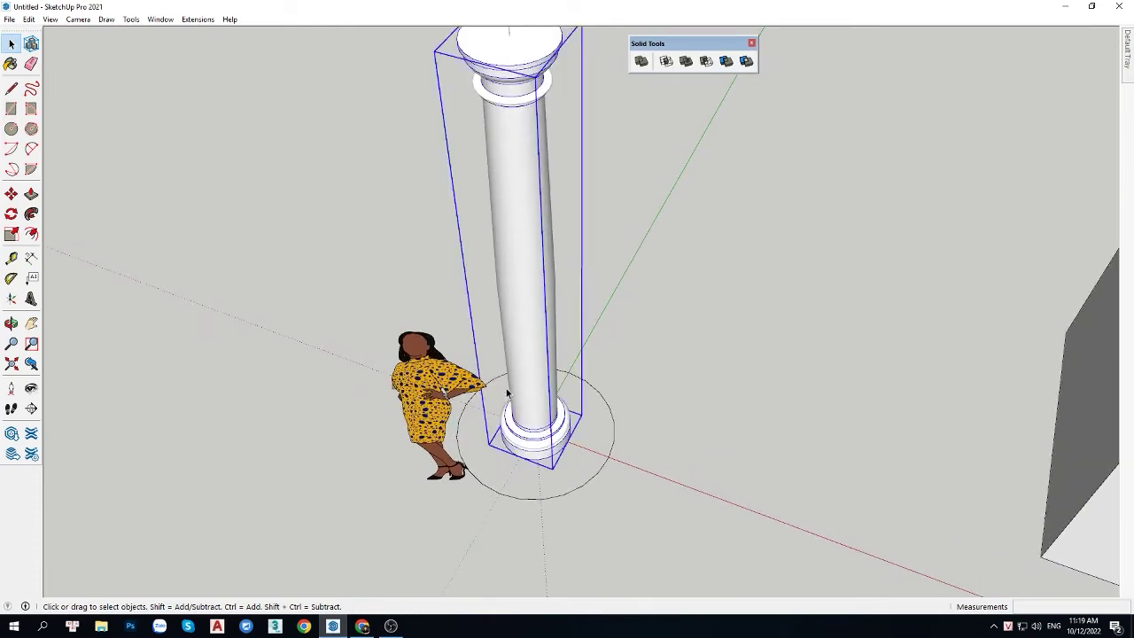
pyautogui.doubleClick(527, 324)
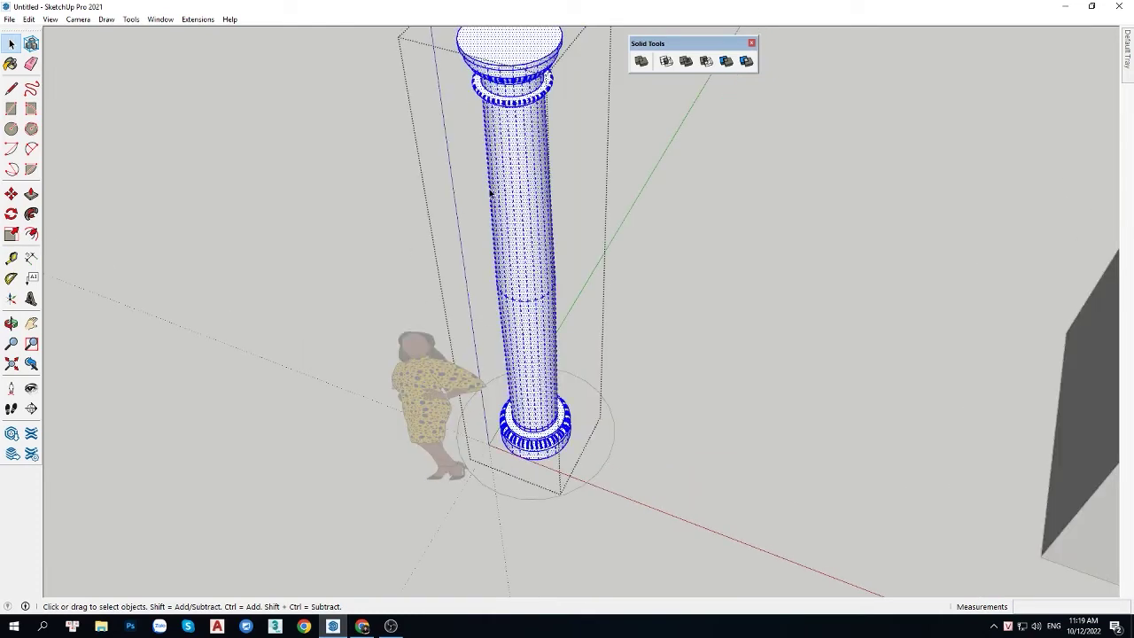
pyautogui.click(622, 269)
pyautogui.scroll(-3, 553, 333)
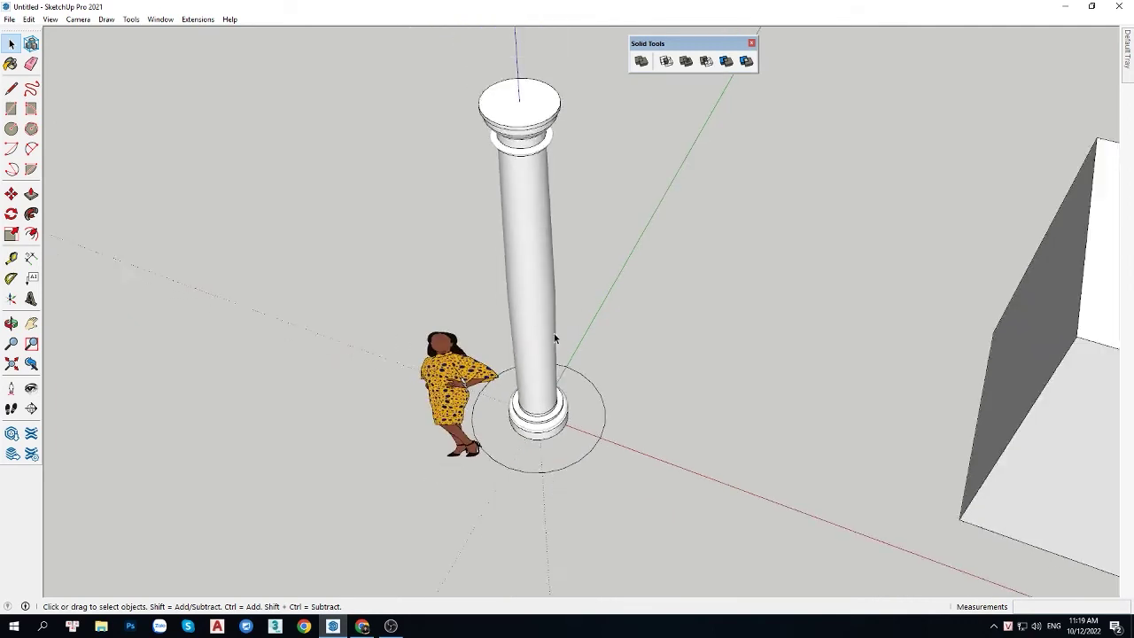
pyautogui.scroll(-1, 584, 277)
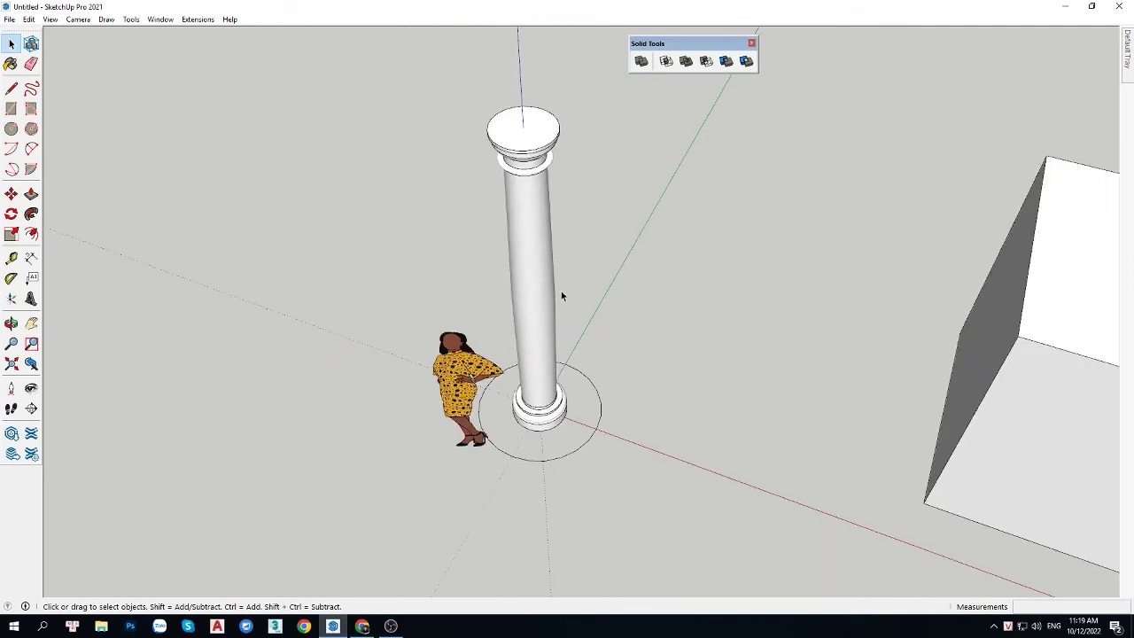
pyautogui.moveTo(521, 487); pyautogui.dragTo(534, 496, button='middle')
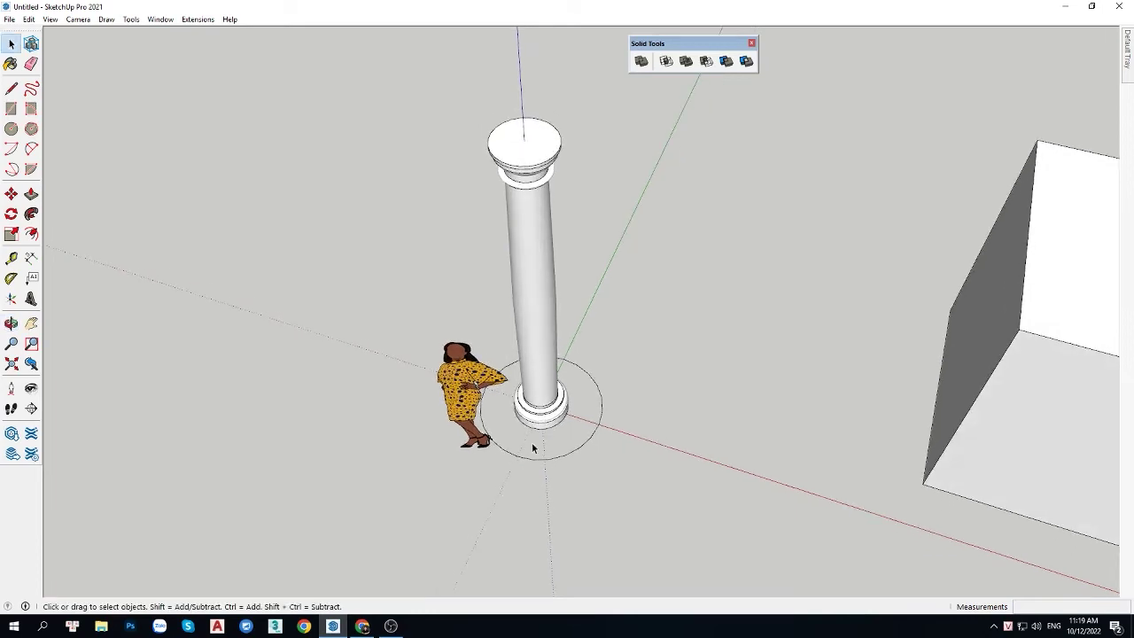
pyautogui.click(531, 446)
pyautogui.moveTo(531, 445)
pyautogui.mouseDown(button='middle')
pyautogui.moveTo(587, 429)
pyautogui.moveTo(556, 507)
pyautogui.mouseUp(button='middle')
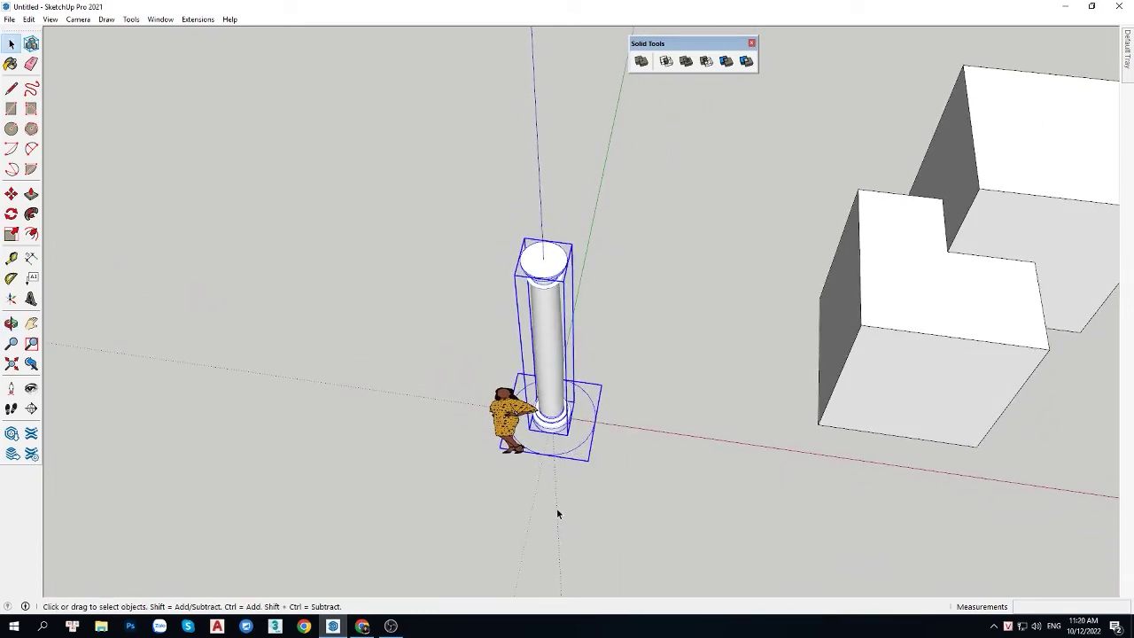
pyautogui.press('m')
pyautogui.click(519, 506)
pyautogui.press('ctrl')
pyautogui.scroll(2, 594, 506)
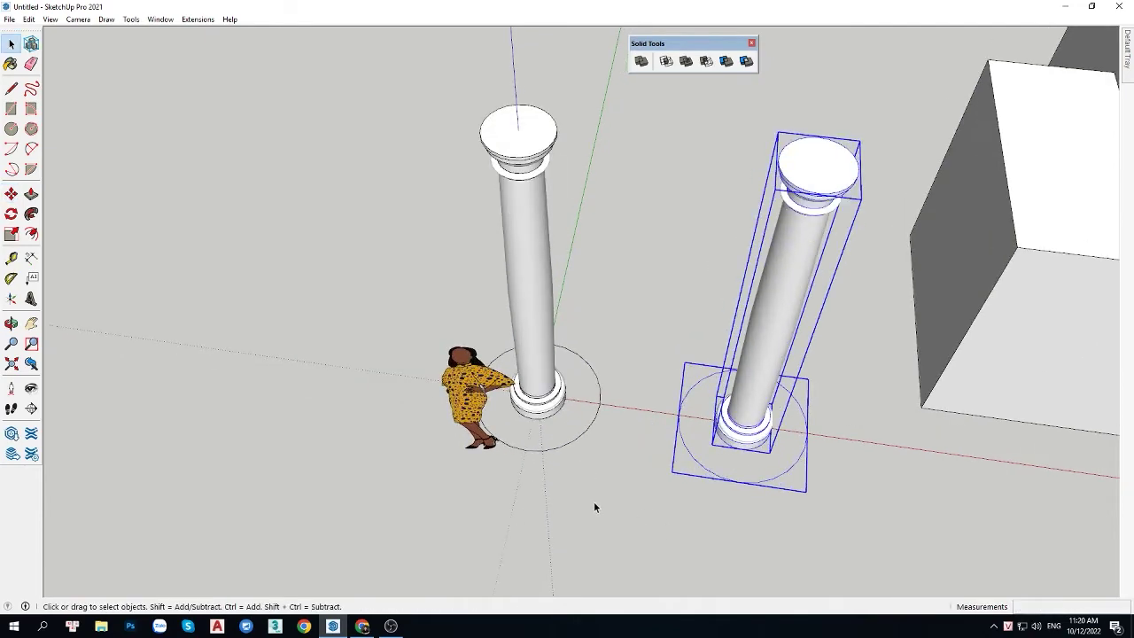
pyautogui.click(595, 506)
# Step: Delete the standing figure and look over the two columns
pyautogui.press('space')
pyautogui.click(474, 398)
pyautogui.press('Delete')
pyautogui.moveTo(474, 399)
pyautogui.mouseDown(button='middle')
pyautogui.moveTo(501, 387)
pyautogui.moveTo(542, 441)
pyautogui.mouseUp(button='middle')
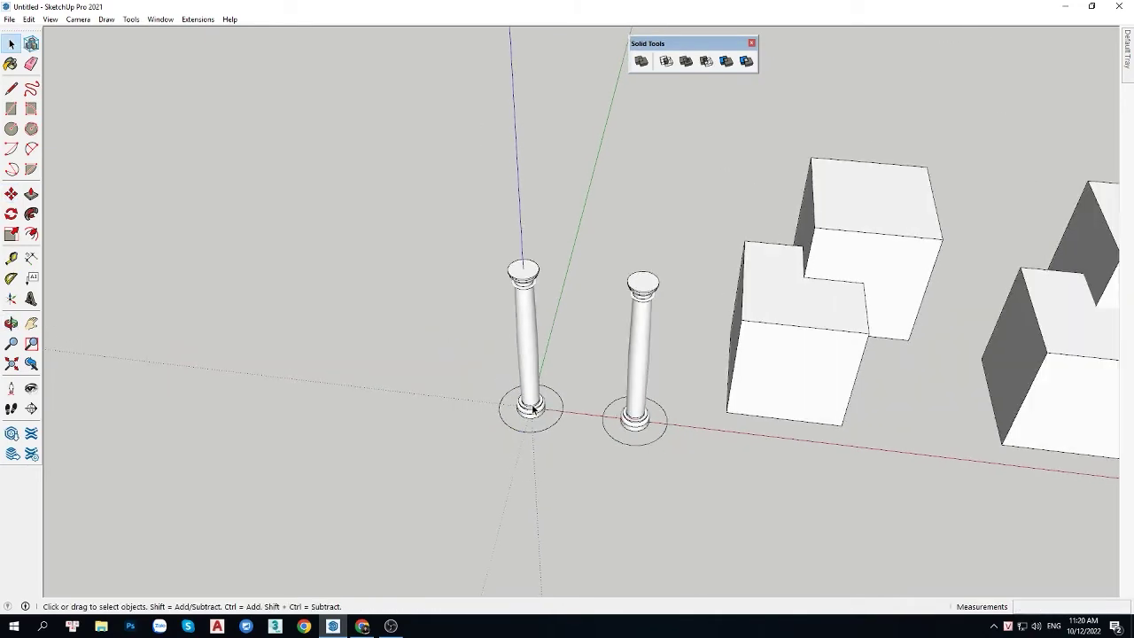
pyautogui.scroll(2, 541, 441)
pyautogui.scroll(3, 531, 487)
pyautogui.moveTo(532, 488); pyautogui.dragTo(521, 453, button='middle')
pyautogui.scroll(3, 521, 454)
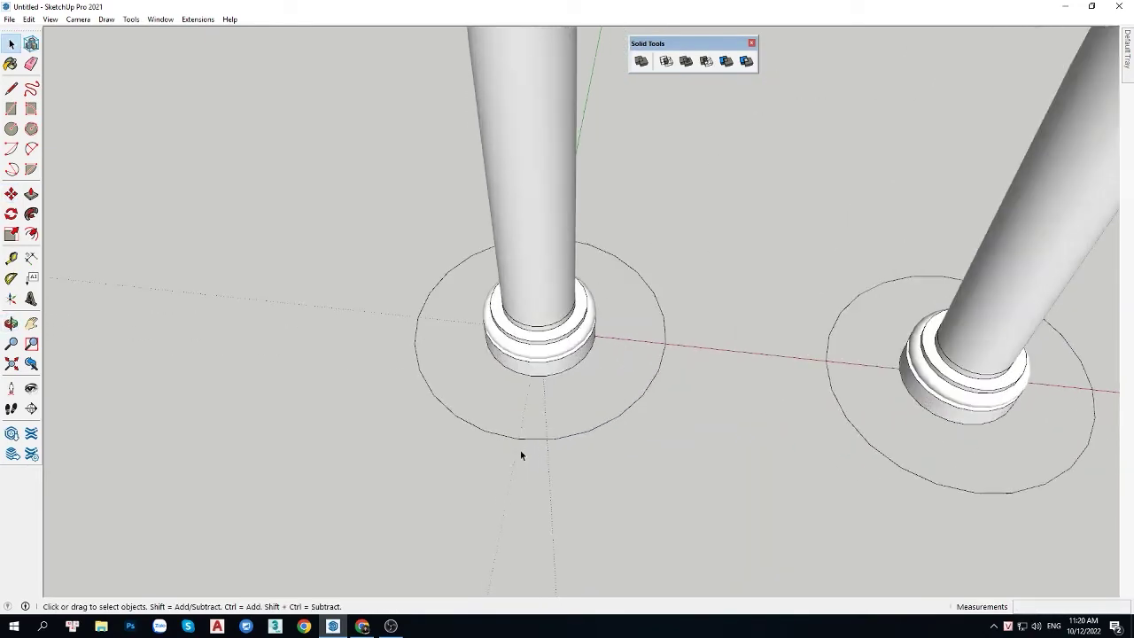
pyautogui.scroll(1, 521, 454)
pyautogui.scroll(-1, 521, 453)
# Step: Draw a rectangle at the left column's base and scale it longer
pyautogui.press('r')
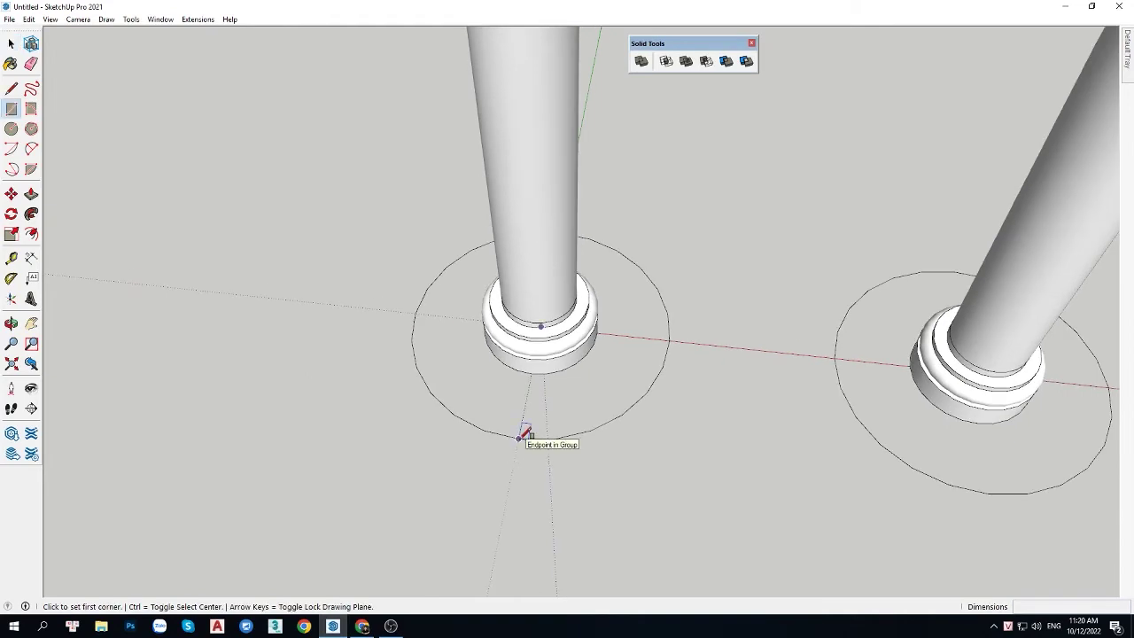
pyautogui.click(519, 438)
pyautogui.scroll(-5, 519, 438)
pyautogui.click(604, 340)
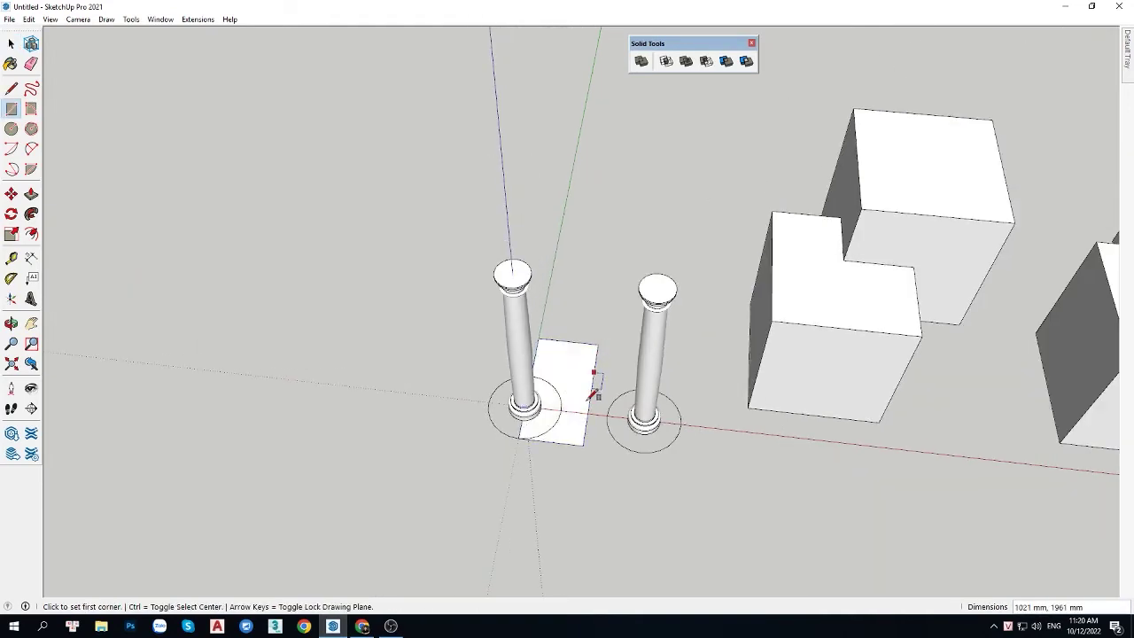
pyautogui.scroll(2, 576, 443)
pyautogui.press('space')
pyautogui.click(544, 452)
pyautogui.press('s')
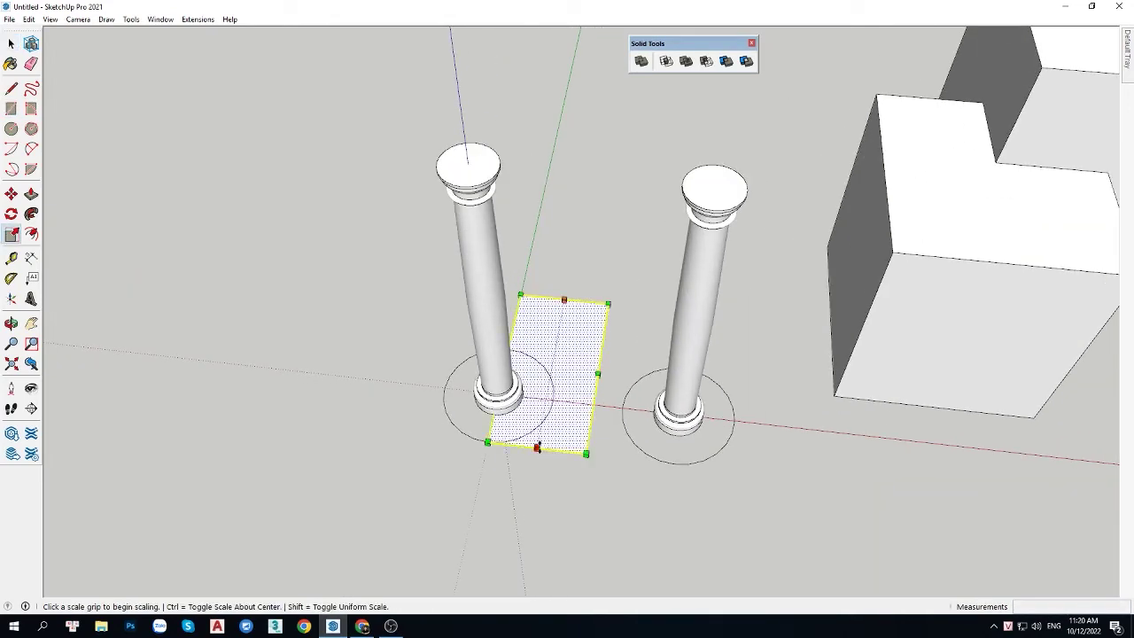
pyautogui.moveTo(540, 447); pyautogui.dragTo(523, 485)
pyautogui.press('space')
pyautogui.moveTo(569, 471)
pyautogui.mouseDown(button='middle')
pyautogui.moveTo(564, 376)
pyautogui.moveTo(552, 484)
pyautogui.mouseUp(button='middle')
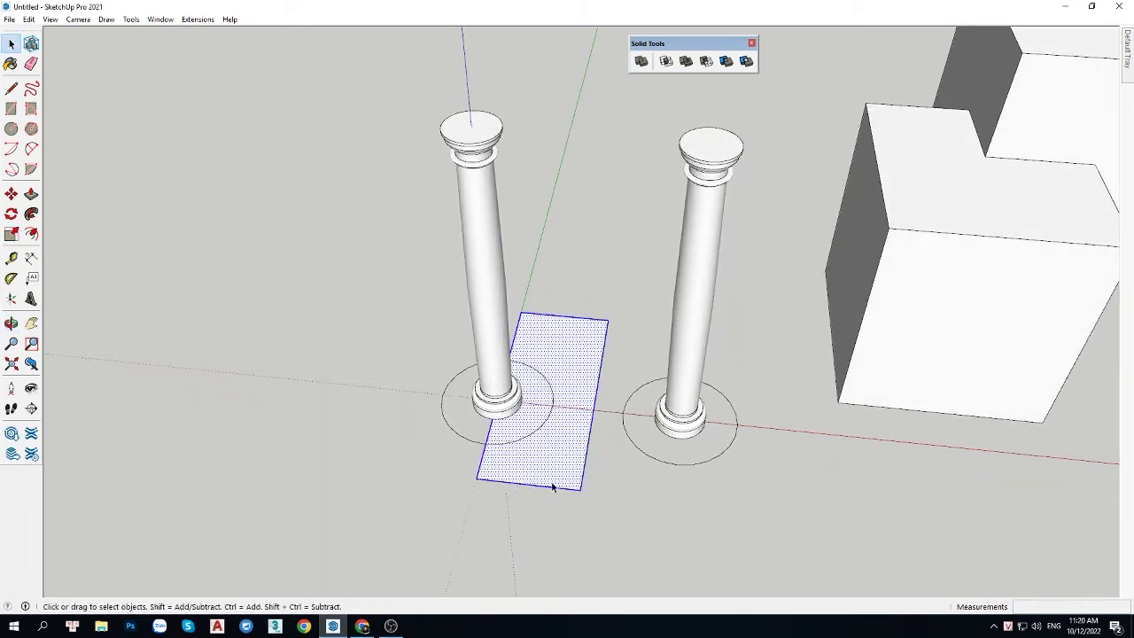
pyautogui.scroll(3, 552, 479)
# Step: Push/Pull the rectangle up into a box about 3720 mm tall over the left column
pyautogui.press('p')
pyautogui.click(549, 469)
pyautogui.scroll(-3, 542, 521)
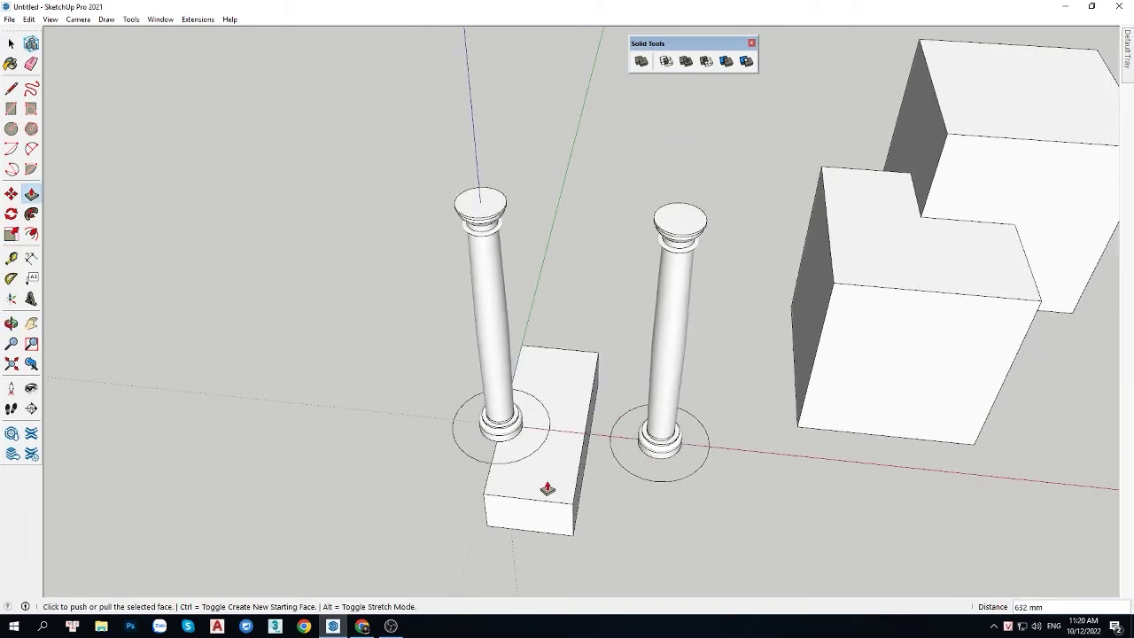
pyautogui.click(547, 475)
pyautogui.click(543, 463)
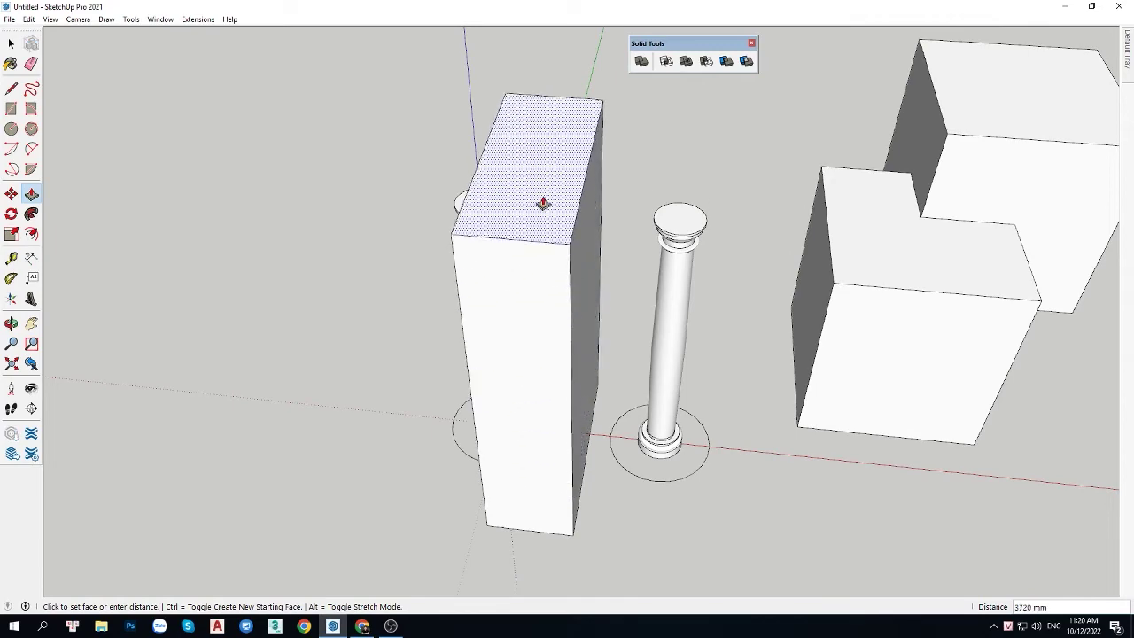
pyautogui.click(539, 197)
pyautogui.moveTo(539, 198)
pyautogui.mouseDown(button='middle')
pyautogui.moveTo(747, 274)
pyautogui.moveTo(597, 274)
pyautogui.mouseUp(button='middle')
pyautogui.press('space')
# Step: Group the tall box into a single solid
pyautogui.tripleClick(597, 274)
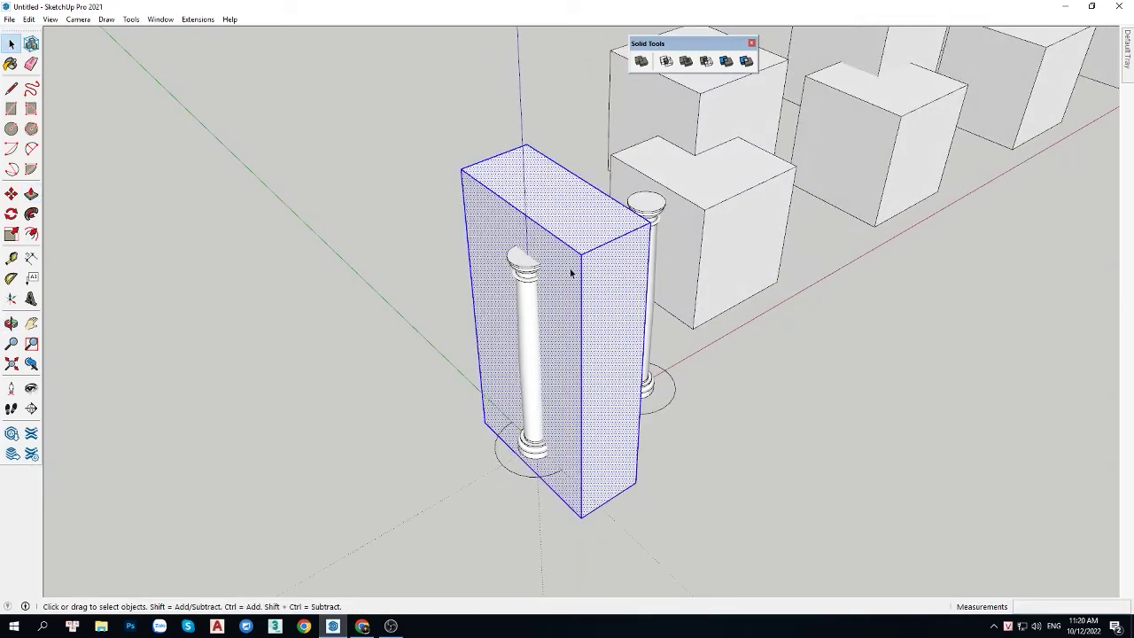
pyautogui.hotkey('ctrl', 'g')
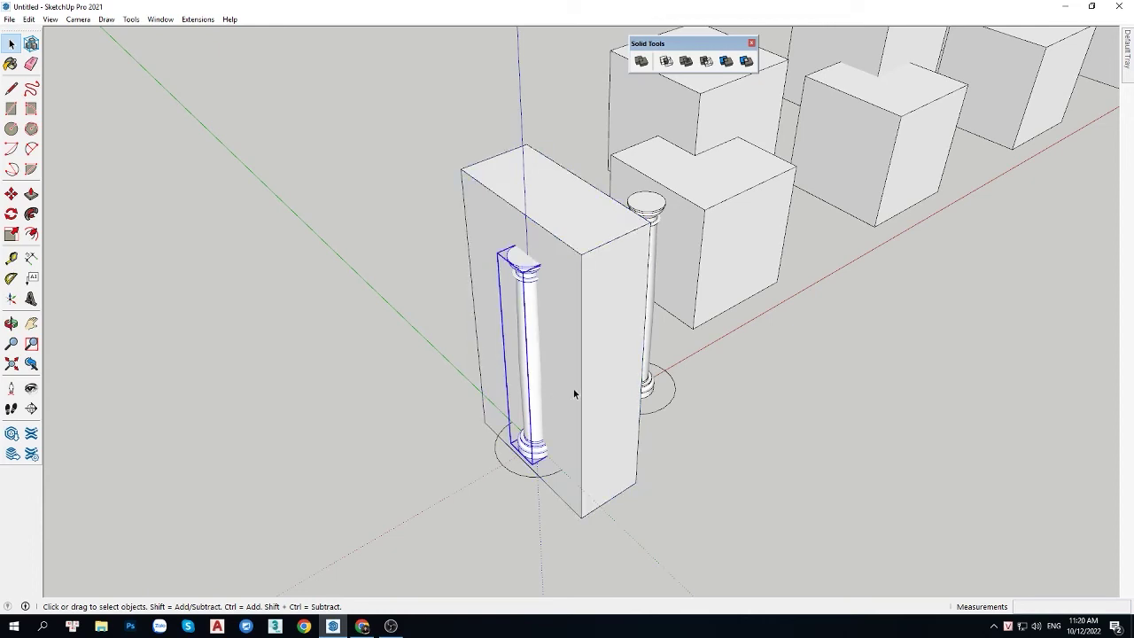
pyautogui.click(700, 451)
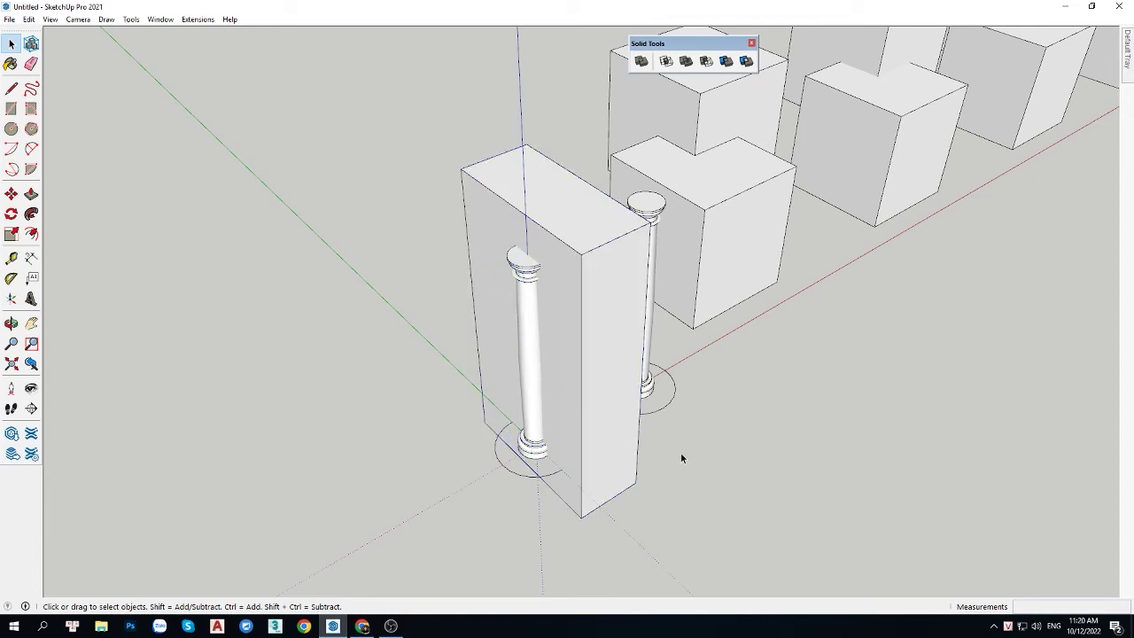
pyautogui.moveTo(662, 456); pyautogui.dragTo(458, 445, button='middle')
pyautogui.scroll(2, 490, 333)
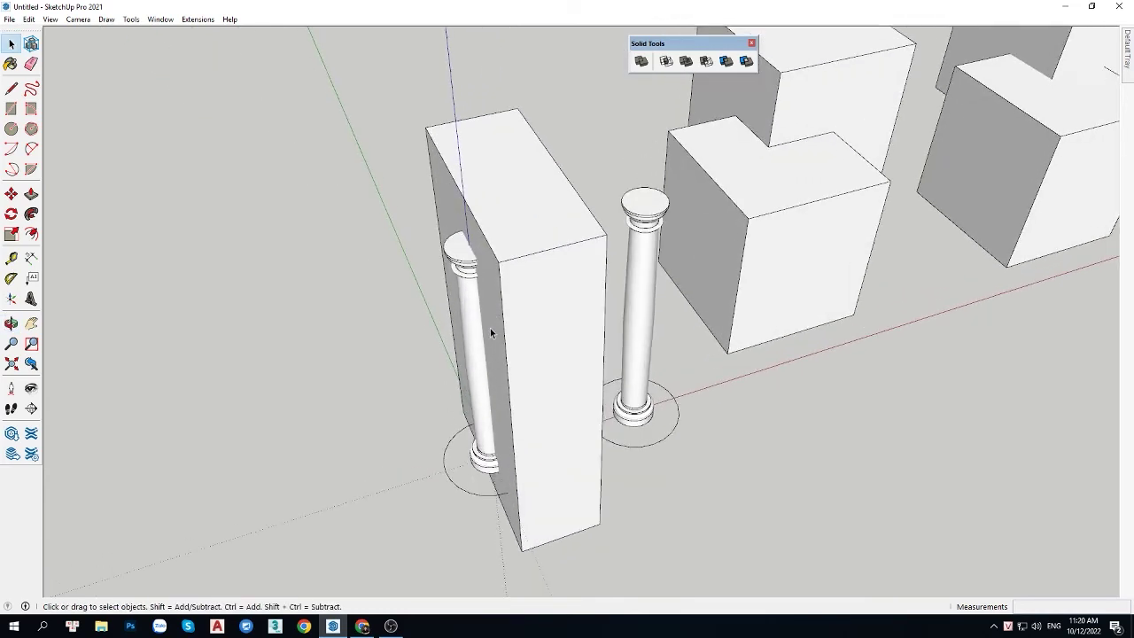
pyautogui.scroll(1, 468, 257)
pyautogui.scroll(2, 461, 231)
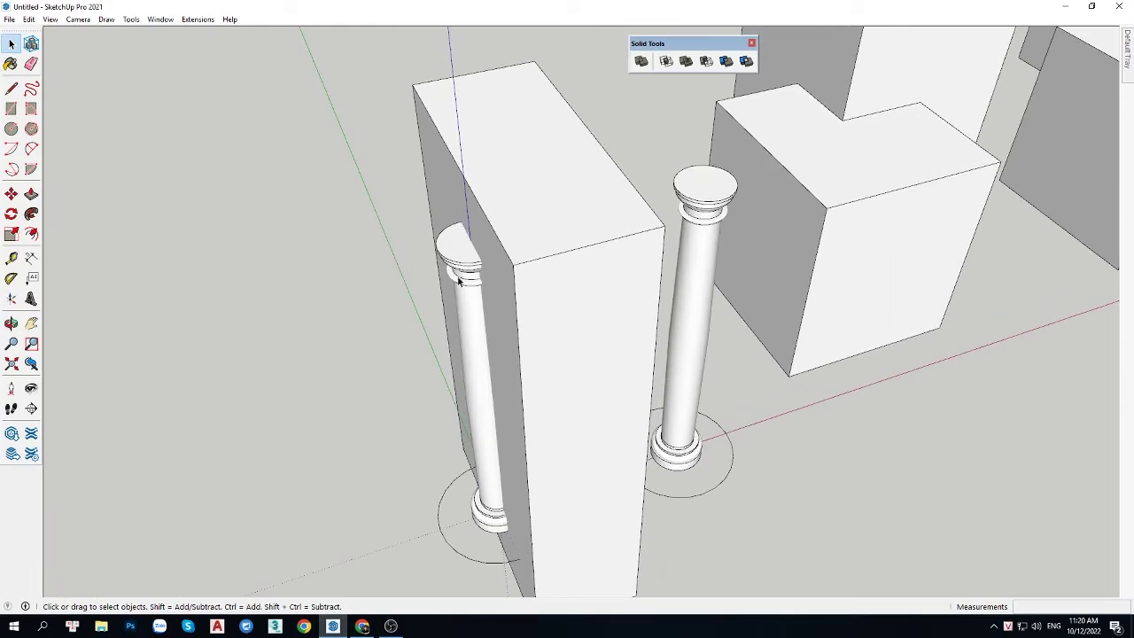
# Step: Check the box's overlap with the column in X-ray, then return to solid display
pyautogui.press('x')
pyautogui.moveTo(457, 276)
pyautogui.mouseDown(button='middle')
pyautogui.moveTo(540, 272)
pyautogui.moveTo(470, 293)
pyautogui.moveTo(449, 232)
pyautogui.mouseUp(button='middle')
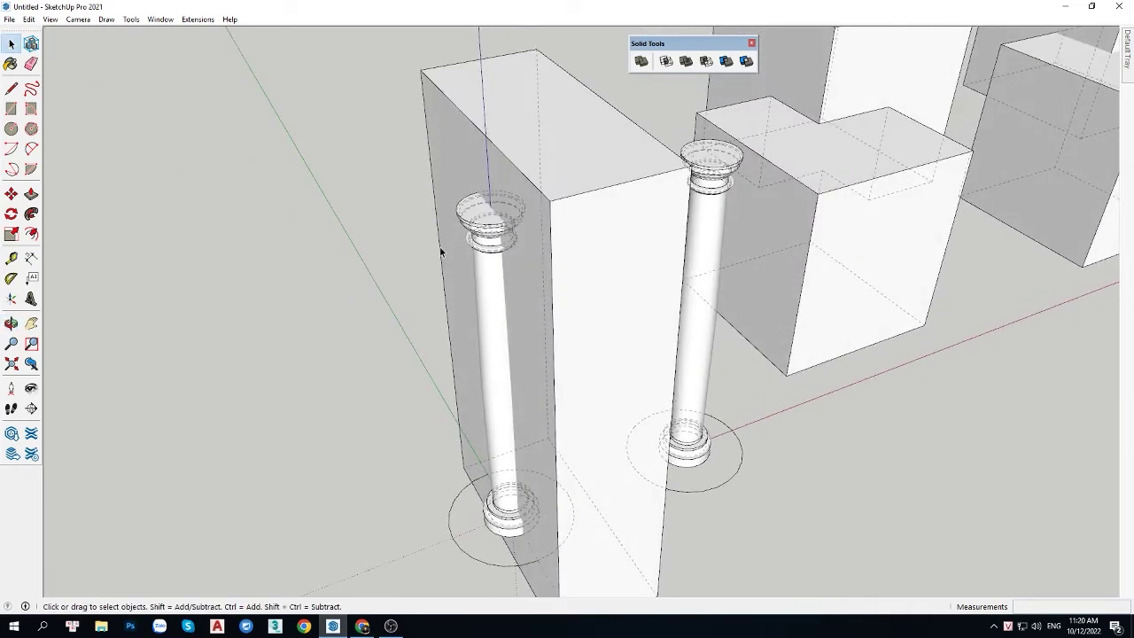
pyautogui.press('x')
pyautogui.moveTo(542, 233); pyautogui.dragTo(549, 206, button='middle')
pyautogui.click(521, 196)
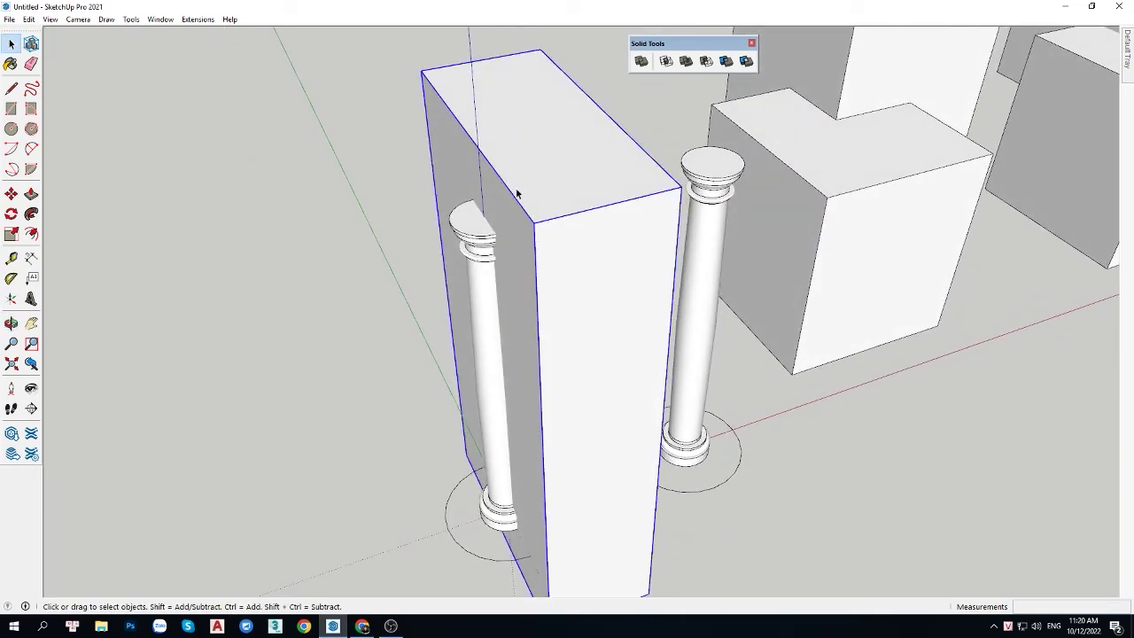
pyautogui.click(390, 232)
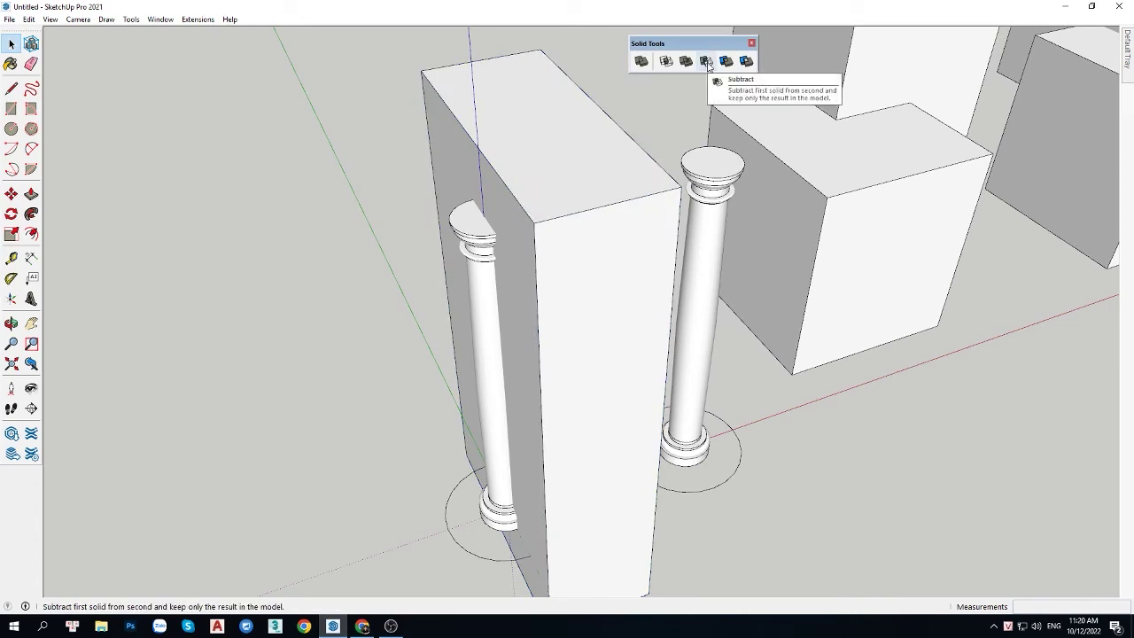
# Step: Subtract the tall box from the left column with Solid Tools, leaving a flat-faced half column
pyautogui.click(706, 61)
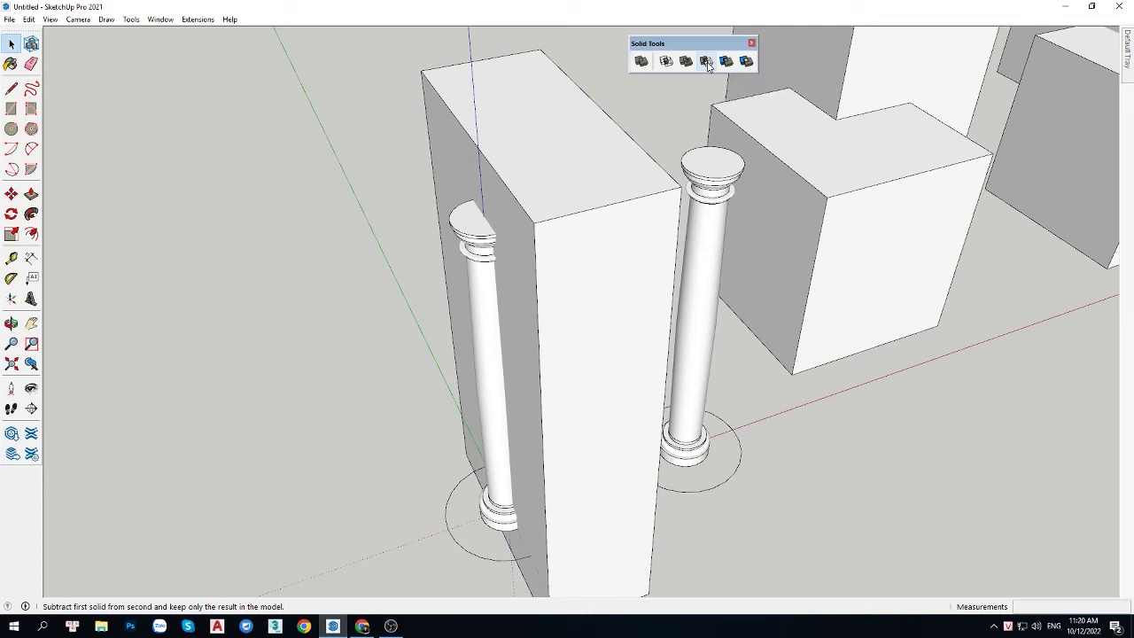
pyautogui.click(706, 61)
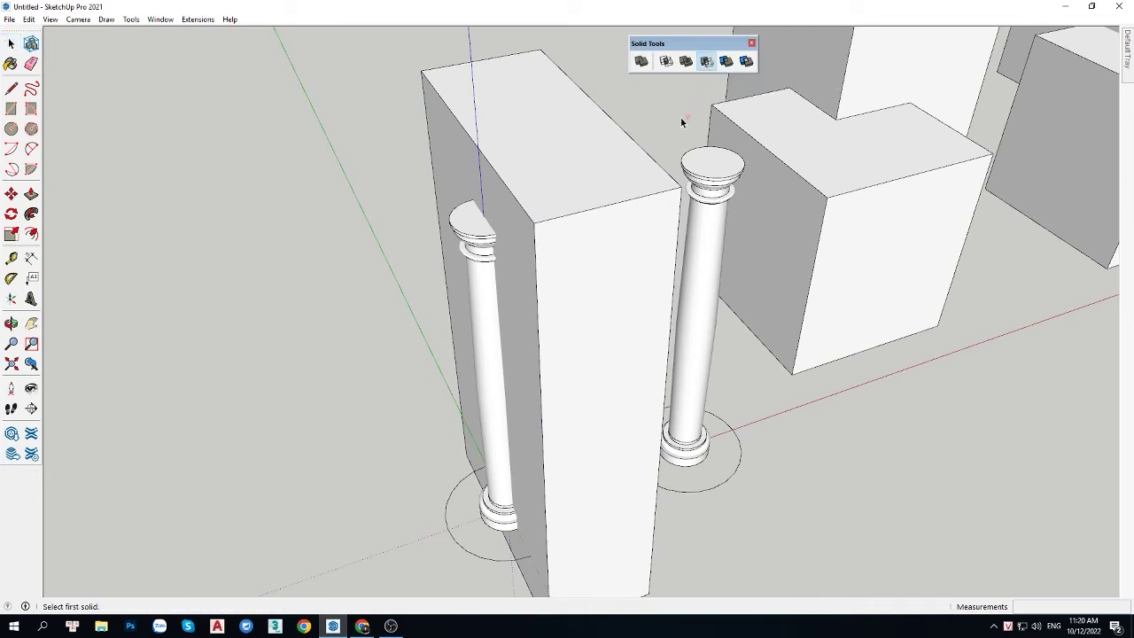
pyautogui.click(598, 203)
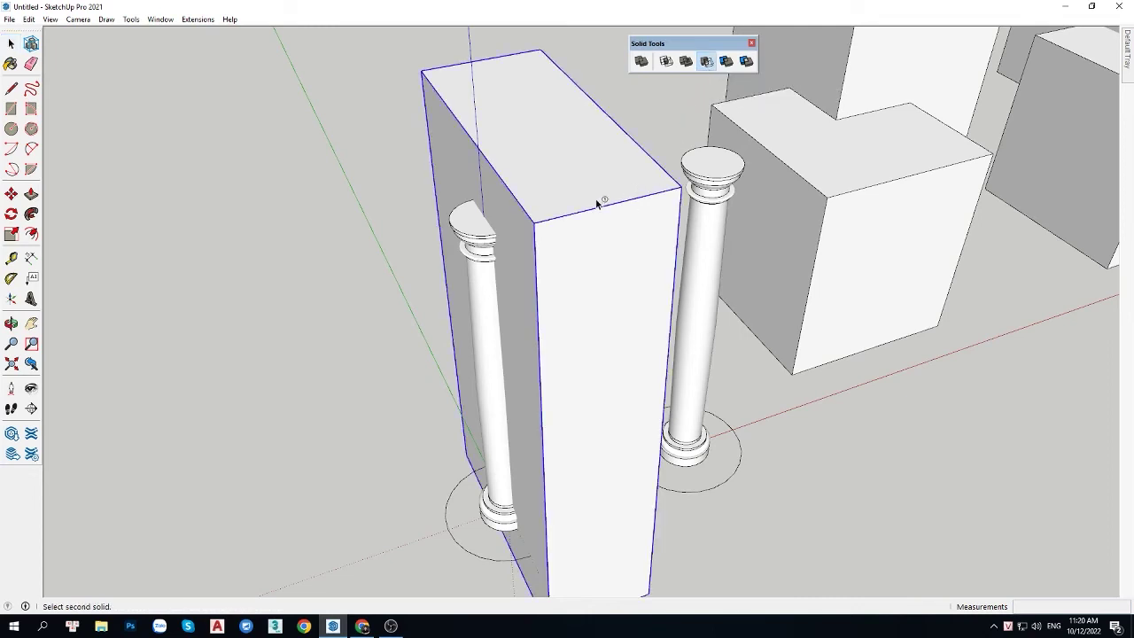
pyautogui.click(486, 234)
pyautogui.press('space')
pyautogui.click(549, 205)
pyautogui.moveTo(550, 204)
pyautogui.mouseDown(button='middle')
pyautogui.moveTo(564, 205)
pyautogui.moveTo(387, 268)
pyautogui.moveTo(253, 295)
pyautogui.mouseUp(button='middle')
pyautogui.scroll(3, 429, 193)
pyautogui.scroll(3, 367, 233)
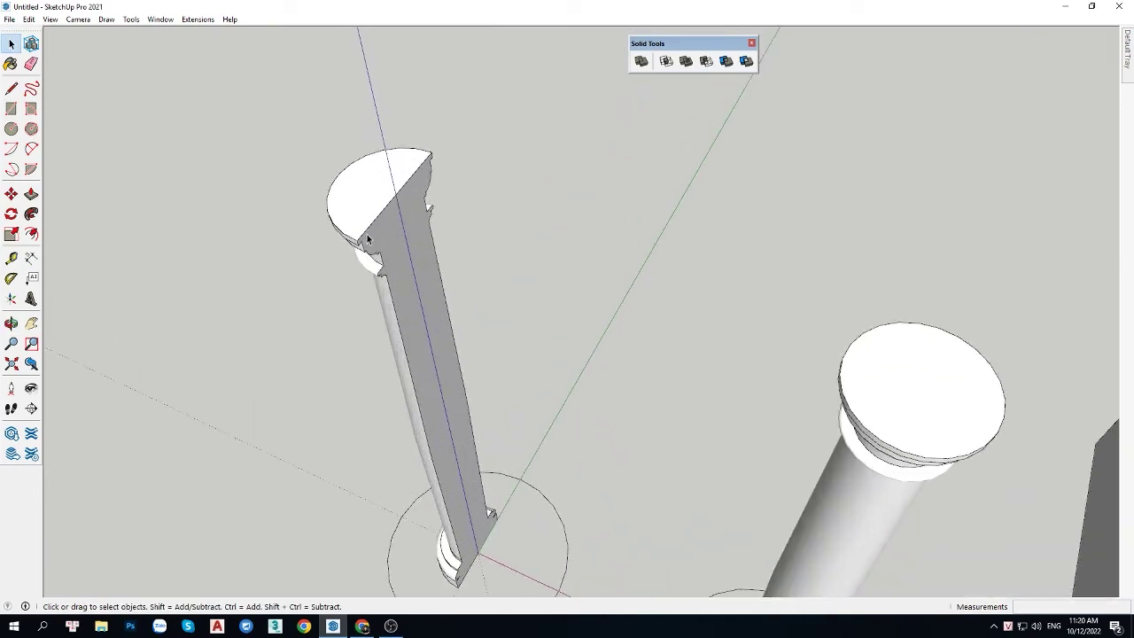
pyautogui.scroll(-5, 431, 201)
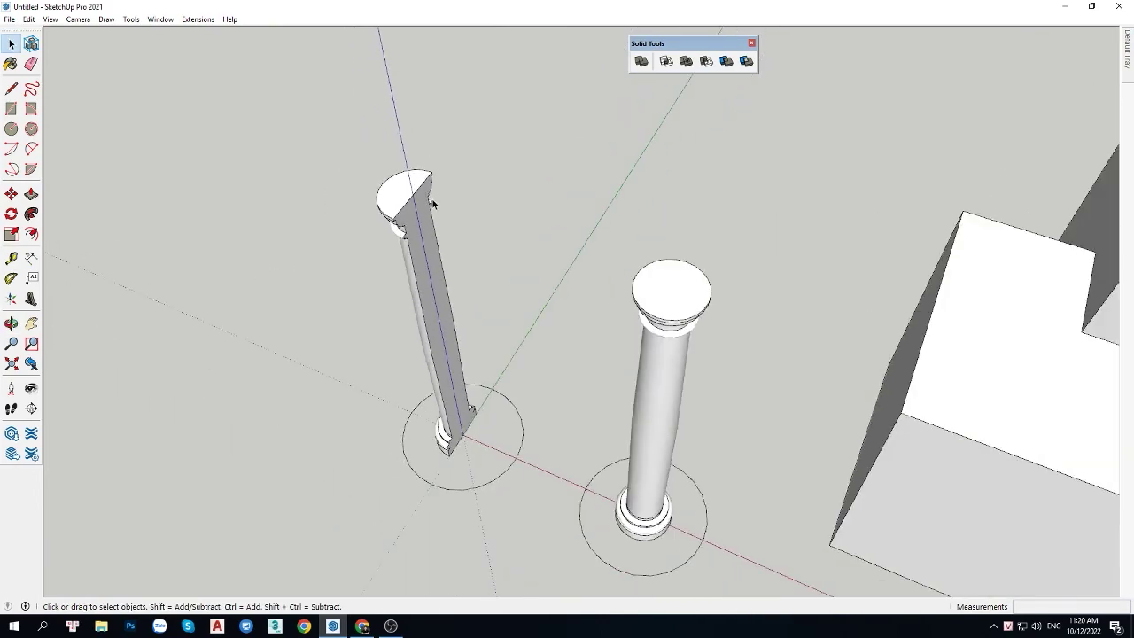
pyautogui.moveTo(432, 201)
pyautogui.mouseDown(button='middle')
pyautogui.moveTo(478, 230)
pyautogui.moveTo(605, 170)
pyautogui.moveTo(575, 188)
pyautogui.moveTo(683, 354)
pyautogui.moveTo(671, 468)
pyautogui.moveTo(666, 389)
pyautogui.mouseUp(button='middle')
# Step: Draw a rectangle from the second column's base centre and pull it up to full column height
pyautogui.scroll(2, 667, 390)
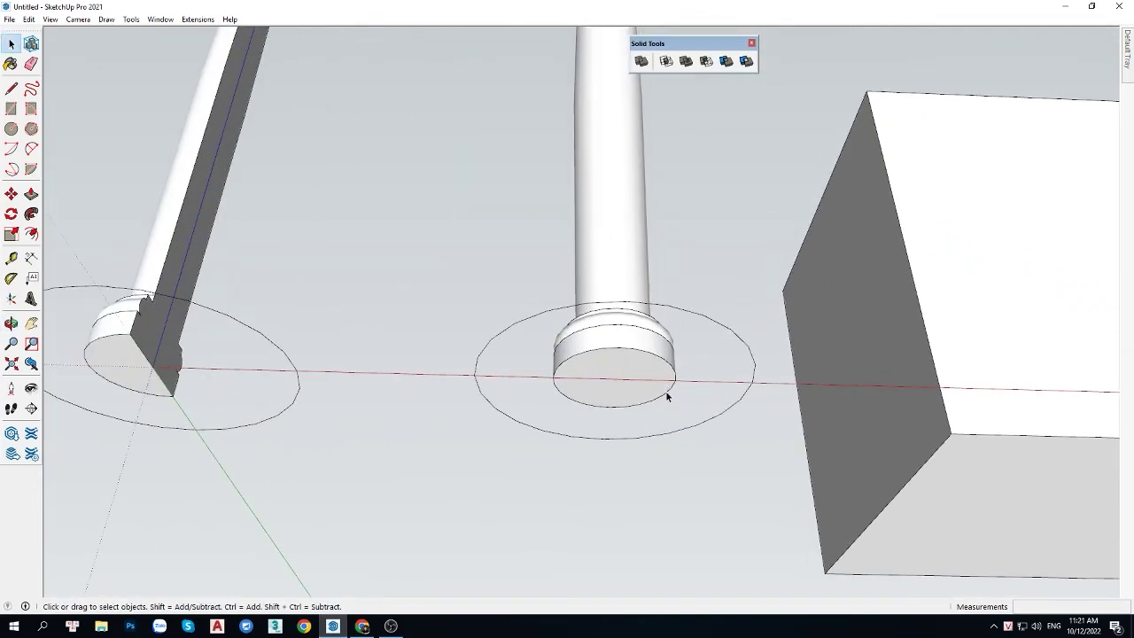
pyautogui.press('r')
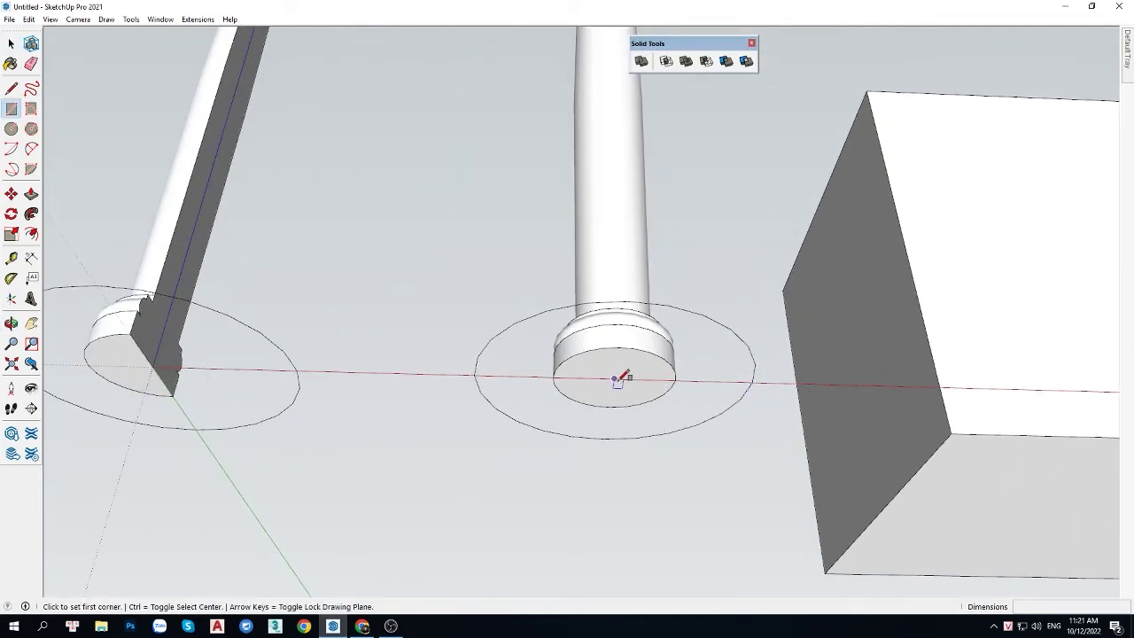
pyautogui.click(614, 379)
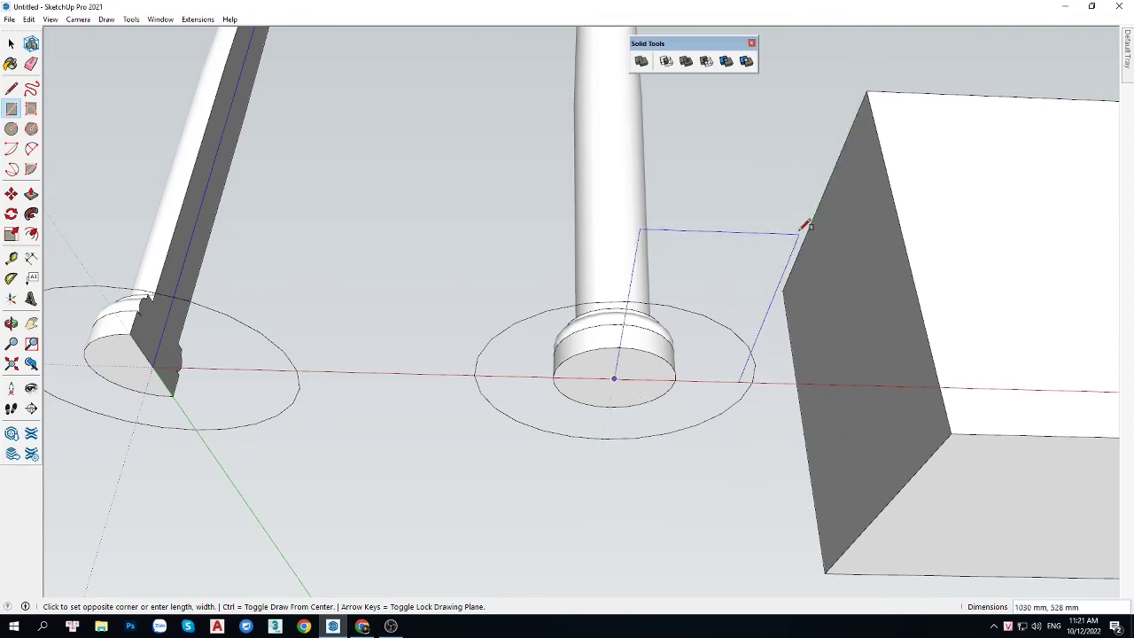
pyautogui.click(801, 223)
pyautogui.moveTo(771, 241)
pyautogui.mouseDown(button='middle')
pyautogui.moveTo(652, 529)
pyautogui.moveTo(679, 434)
pyautogui.moveTo(672, 472)
pyautogui.mouseUp(button='middle')
pyautogui.press('p')
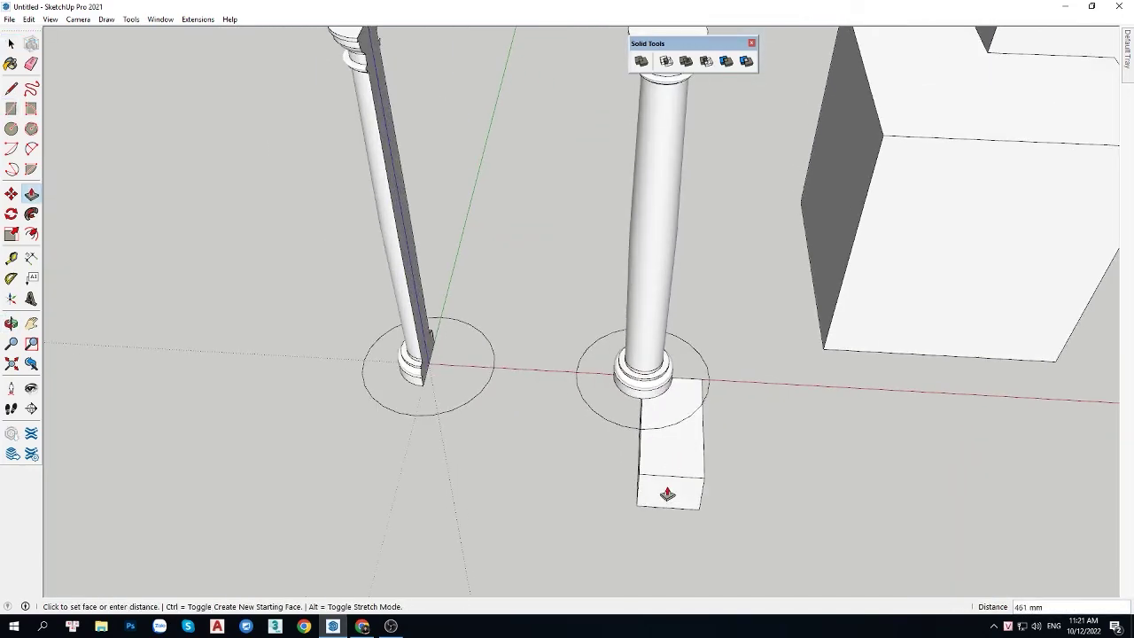
pyautogui.scroll(-3, 671, 471)
pyautogui.click(671, 473)
pyautogui.click(715, 218)
pyautogui.press('space')
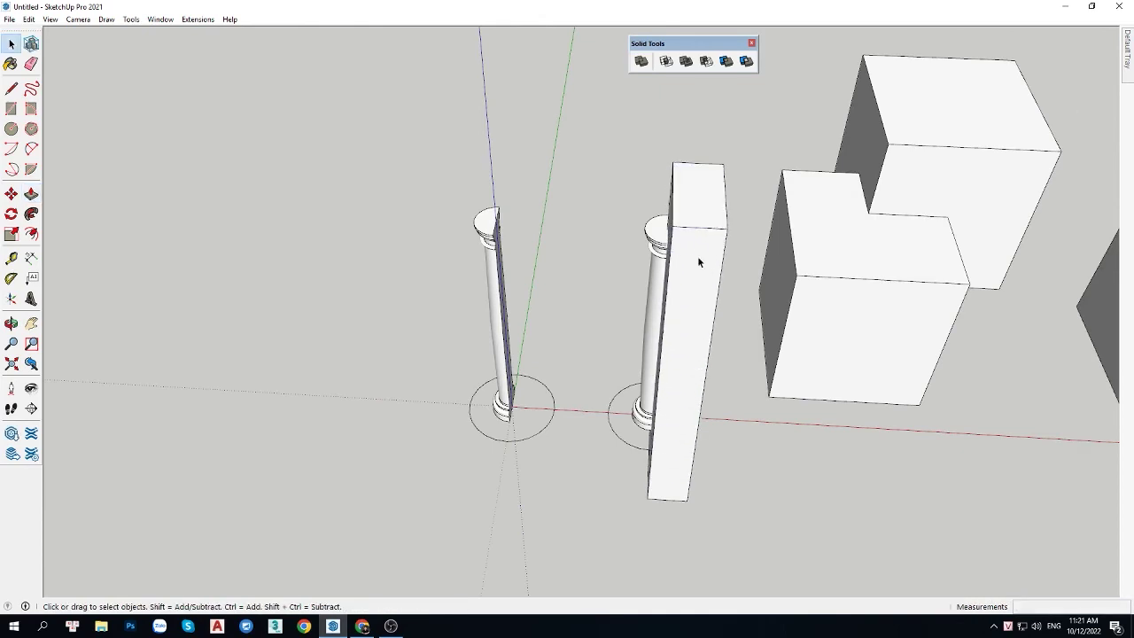
# Step: Group the tall box and select it together with the second column
pyautogui.tripleClick(697, 256)
pyautogui.moveTo(697, 256); pyautogui.dragTo(734, 322, button='middle')
pyautogui.hotkey('ctrl', 'g')
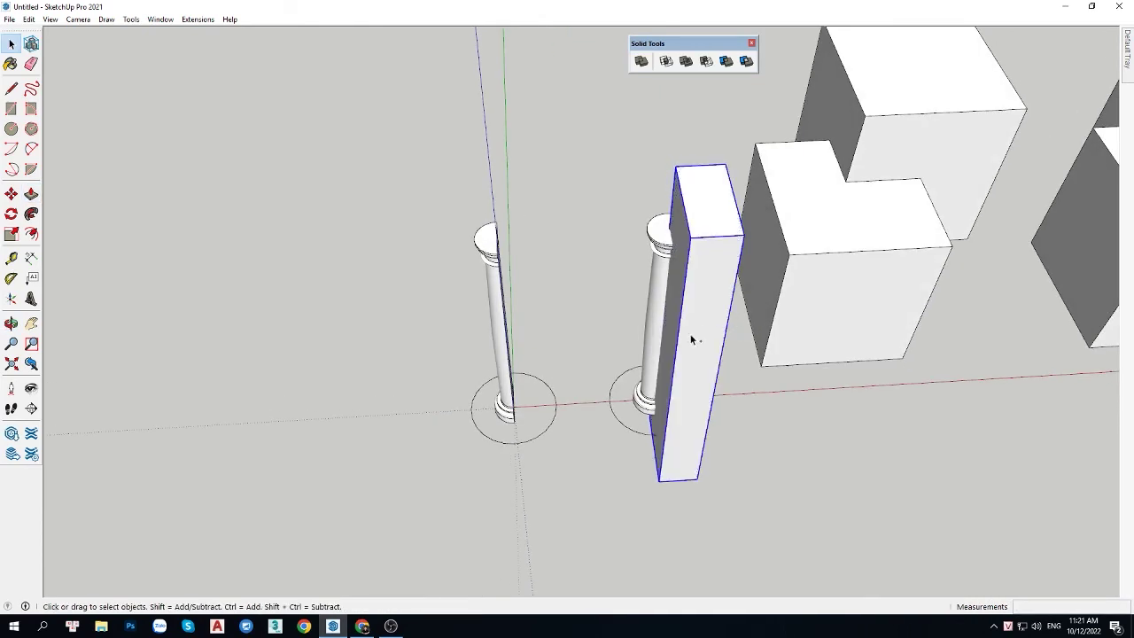
pyautogui.scroll(2, 690, 337)
pyautogui.click(664, 229)
pyautogui.click(708, 233)
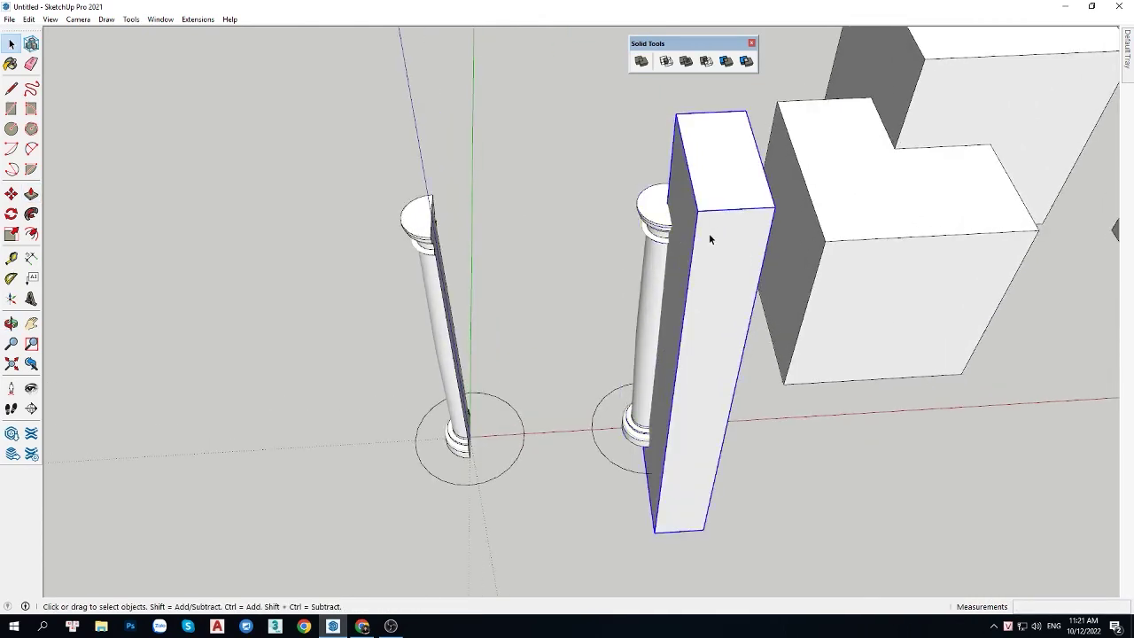
pyautogui.keyDown('ctrl'); pyautogui.click(665, 226); pyautogui.keyUp('ctrl')
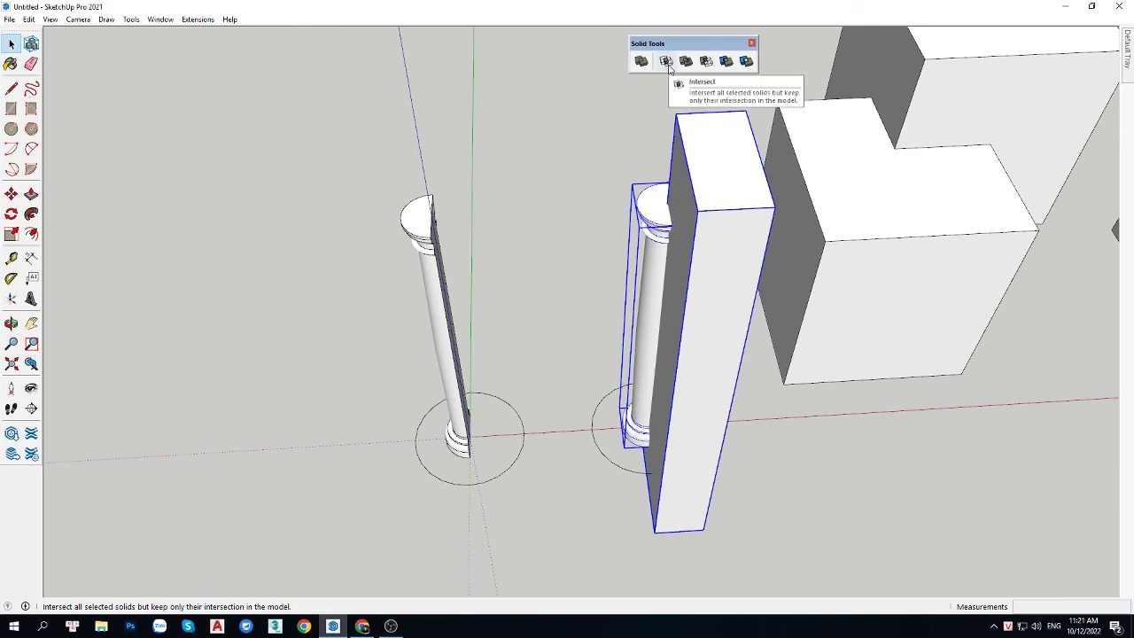
pyautogui.click(666, 61)
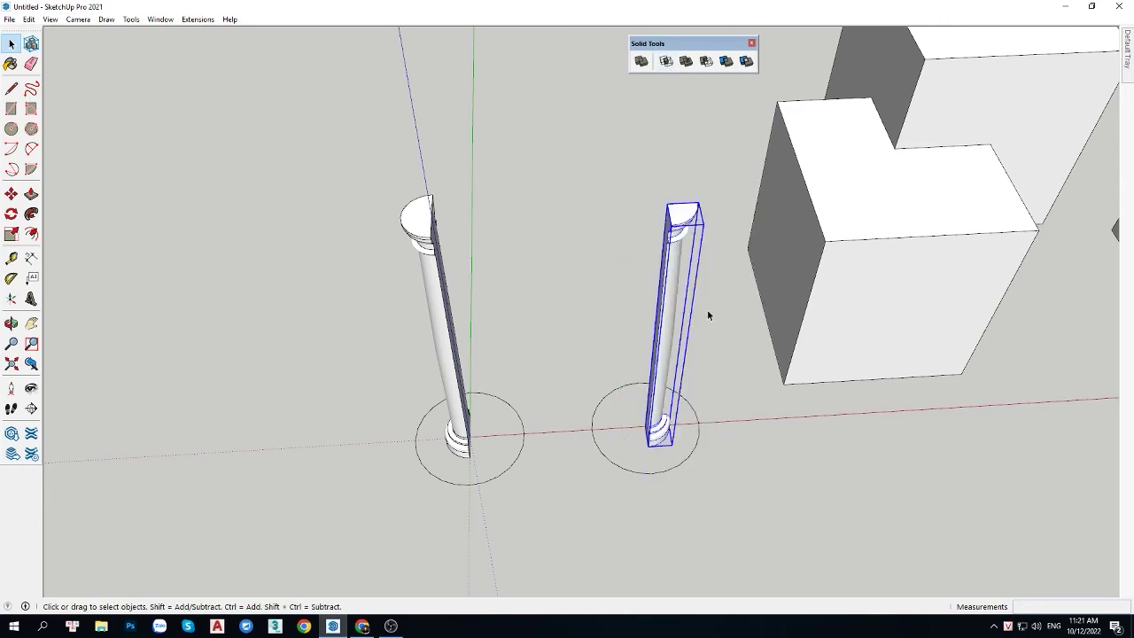
pyautogui.click(728, 352)
pyautogui.moveTo(727, 352)
pyautogui.mouseDown(button='middle')
pyautogui.moveTo(590, 589)
pyautogui.moveTo(764, 434)
pyautogui.mouseUp(button='middle')
pyautogui.hotkey('ctrl', 'z')
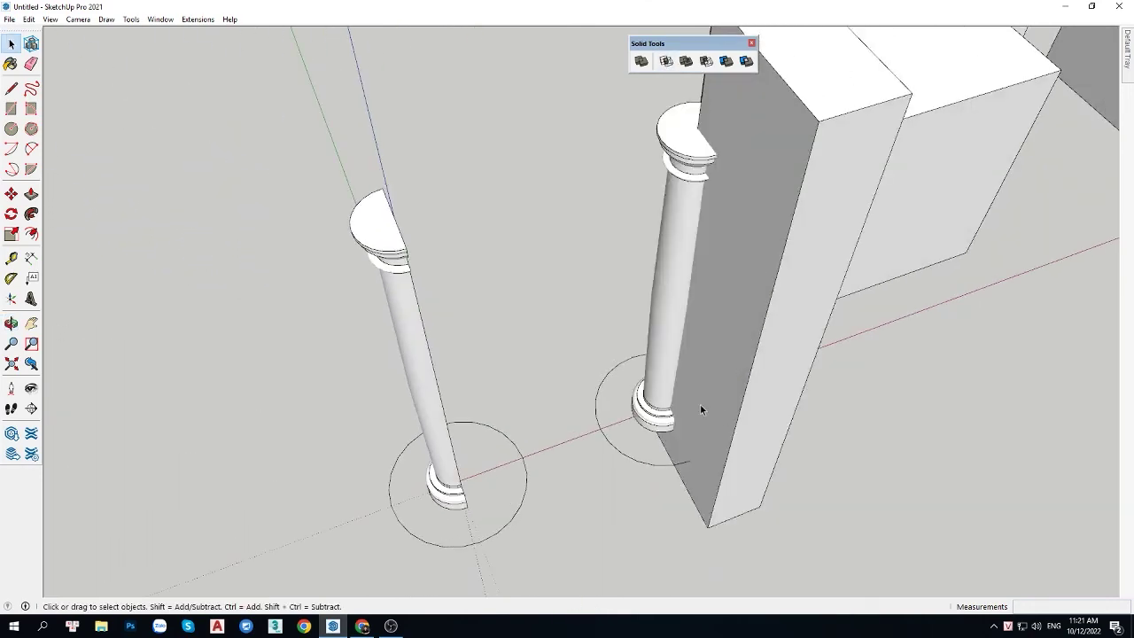
# Step: Move the tall box to the right, clear of the second column
pyautogui.click(742, 186)
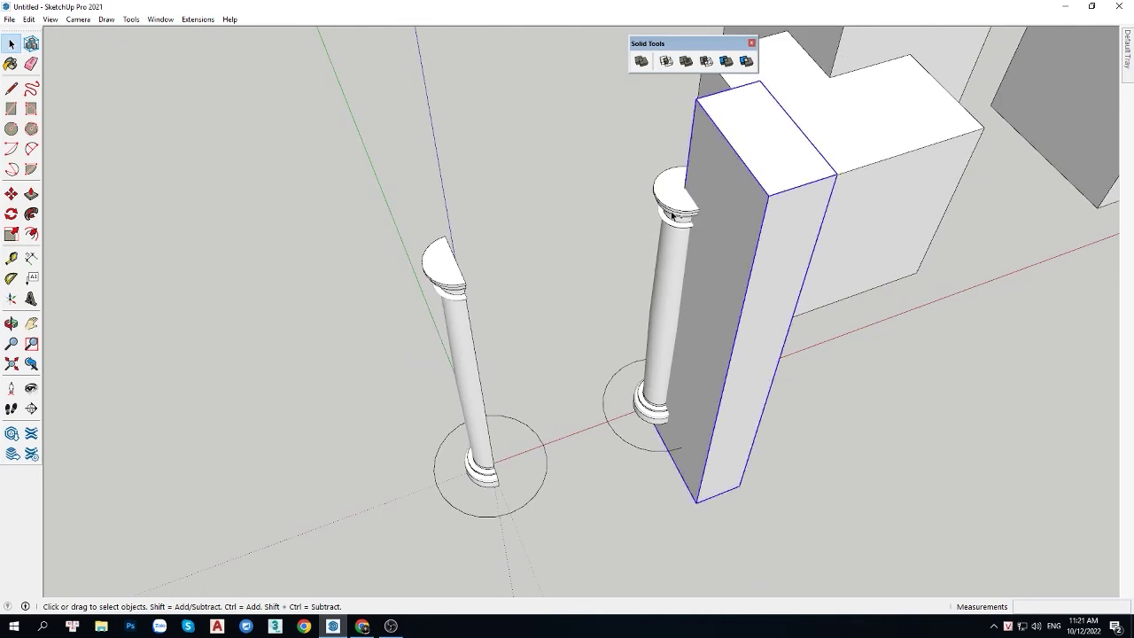
pyautogui.keyDown('ctrl'); pyautogui.click(671, 215); pyautogui.keyUp('ctrl')
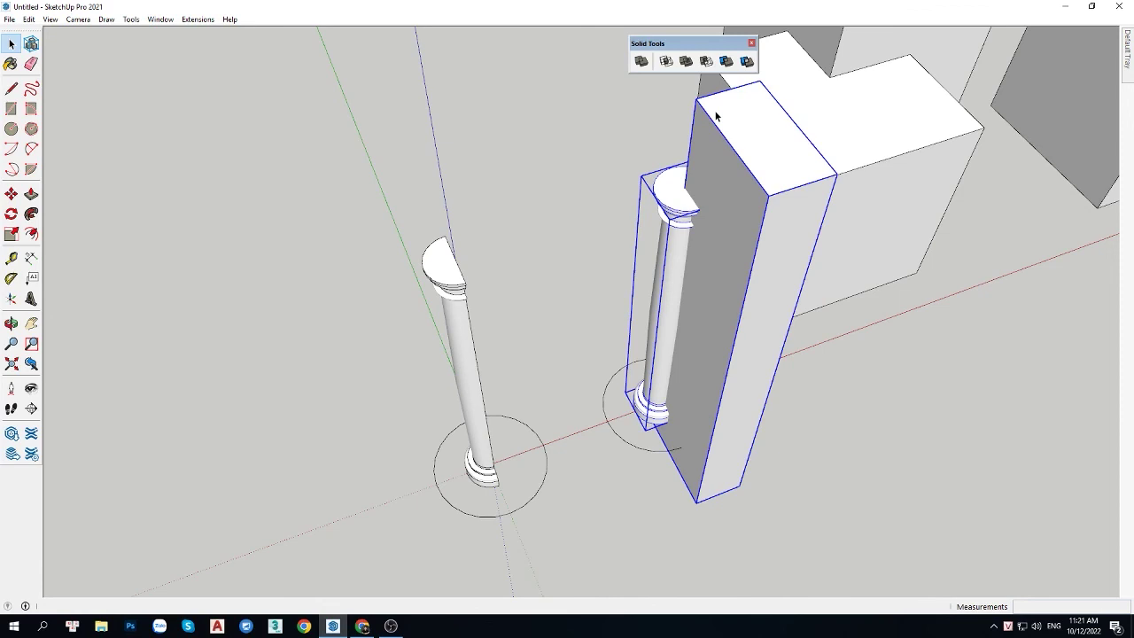
pyautogui.moveTo(719, 194); pyautogui.dragTo(742, 409, button='middle')
pyautogui.click(723, 208)
pyautogui.press('m')
pyautogui.click(761, 324)
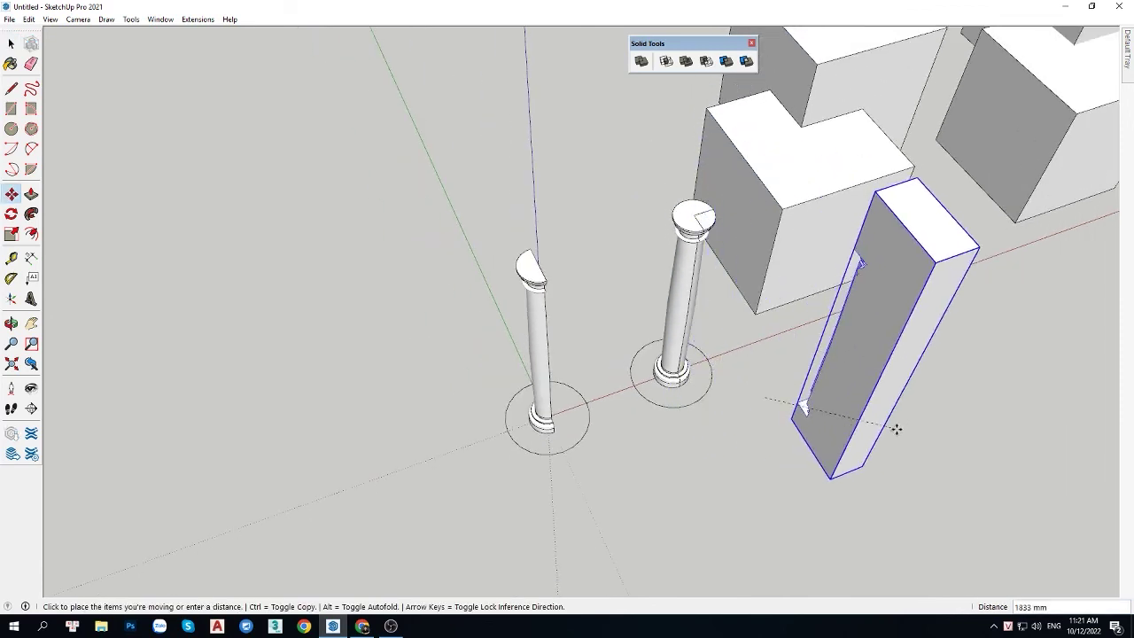
pyautogui.click(896, 430)
pyautogui.moveTo(896, 431)
pyautogui.mouseDown(button='middle')
pyautogui.moveTo(840, 344)
pyautogui.moveTo(1128, 213)
pyautogui.moveTo(816, 119)
pyautogui.mouseUp(button='middle')
pyautogui.press('space')
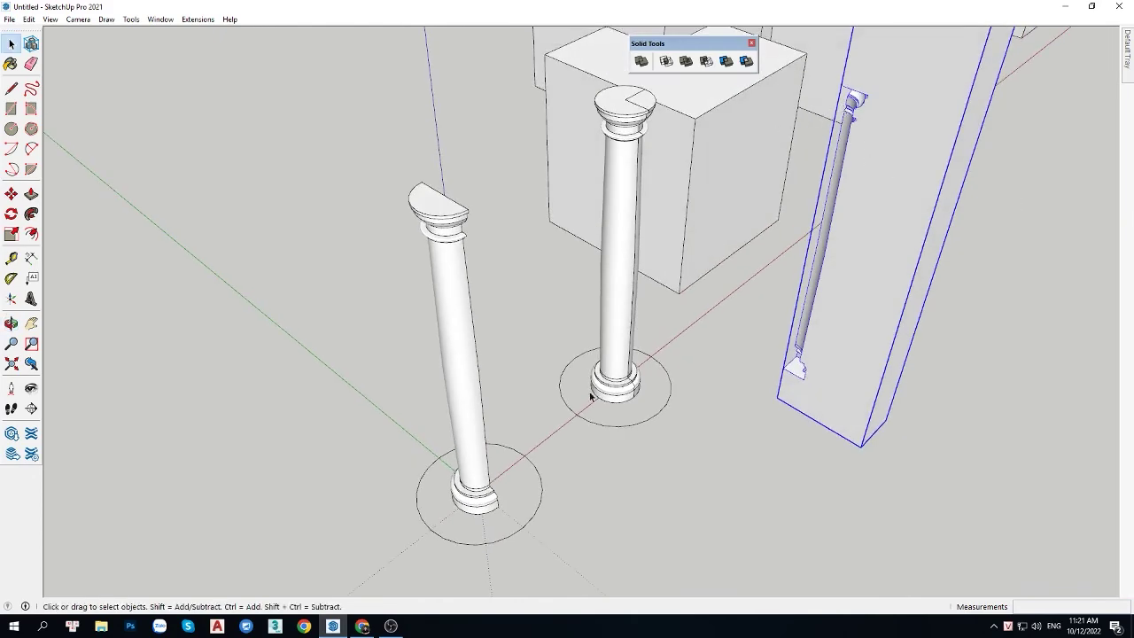
# Step: Move the thin column sliver away from the notched column, then minimize SketchUp
pyautogui.hotkey('ctrl', 'z')
pyautogui.scroll(2, 642, 442)
pyautogui.press('m')
pyautogui.click(635, 459)
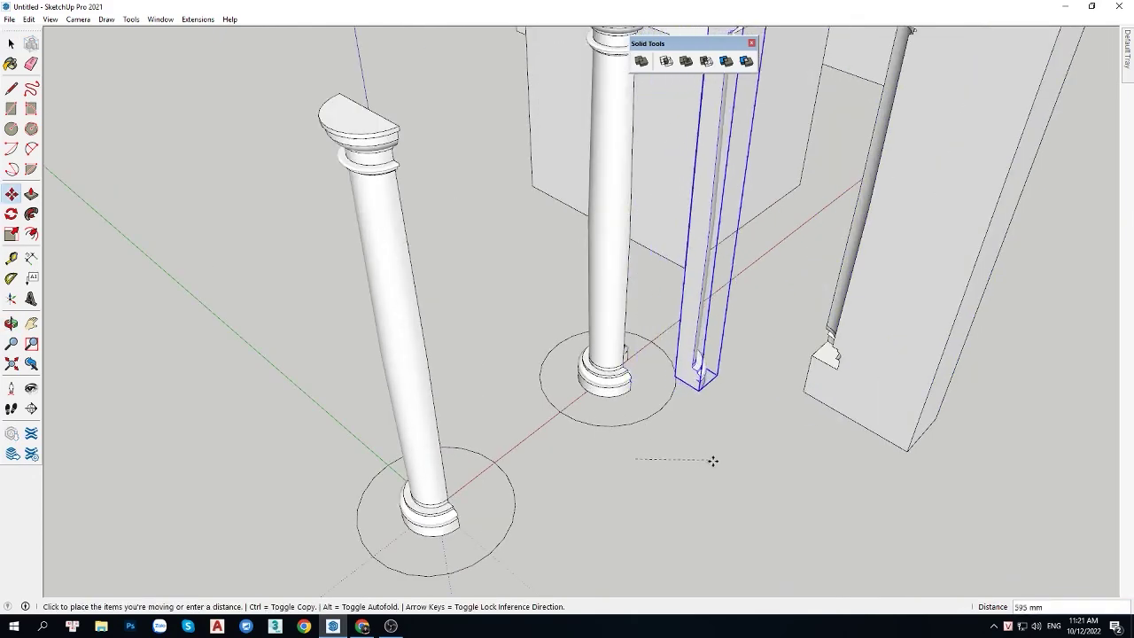
pyautogui.click(731, 461)
pyautogui.press('space')
pyautogui.moveTo(732, 460)
pyautogui.mouseDown(button='middle')
pyautogui.moveTo(649, 236)
pyautogui.moveTo(528, 355)
pyautogui.mouseUp(button='middle')
pyautogui.click(542, 440)
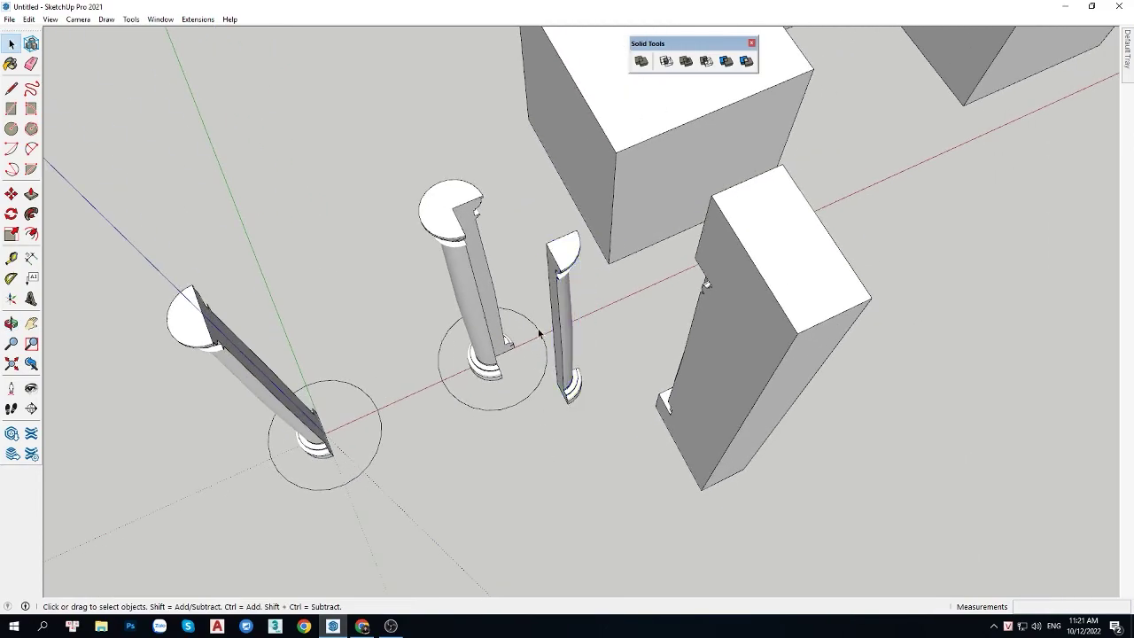
pyautogui.click(1063, 6)
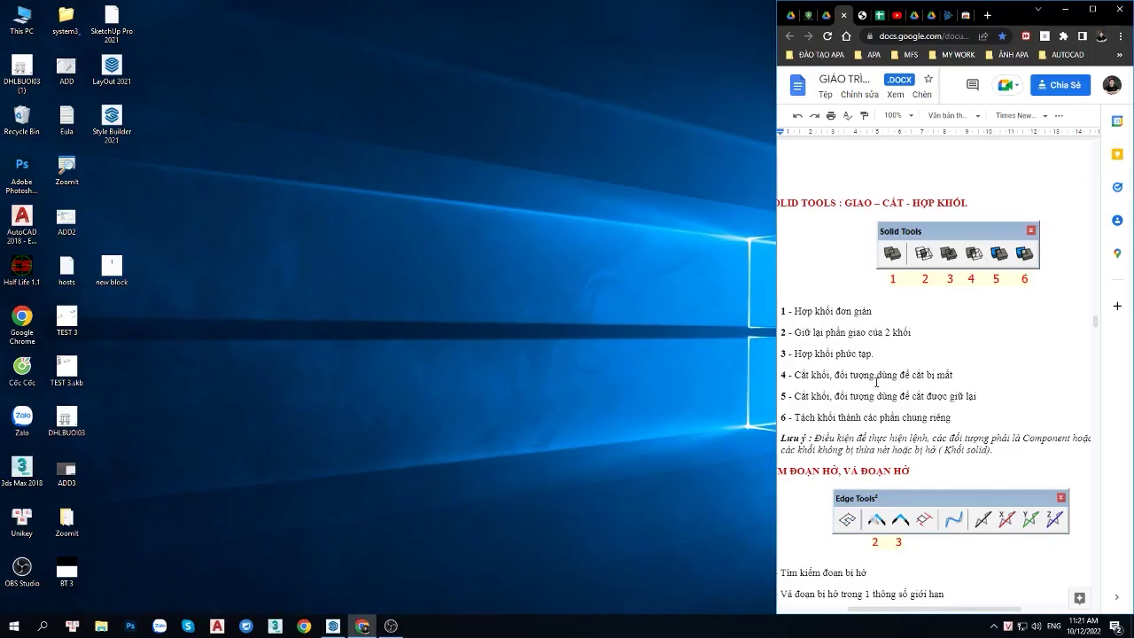
# Step: Minimize the Chrome window with the Google Docs Solid Tools notes
pyautogui.click(1064, 9)
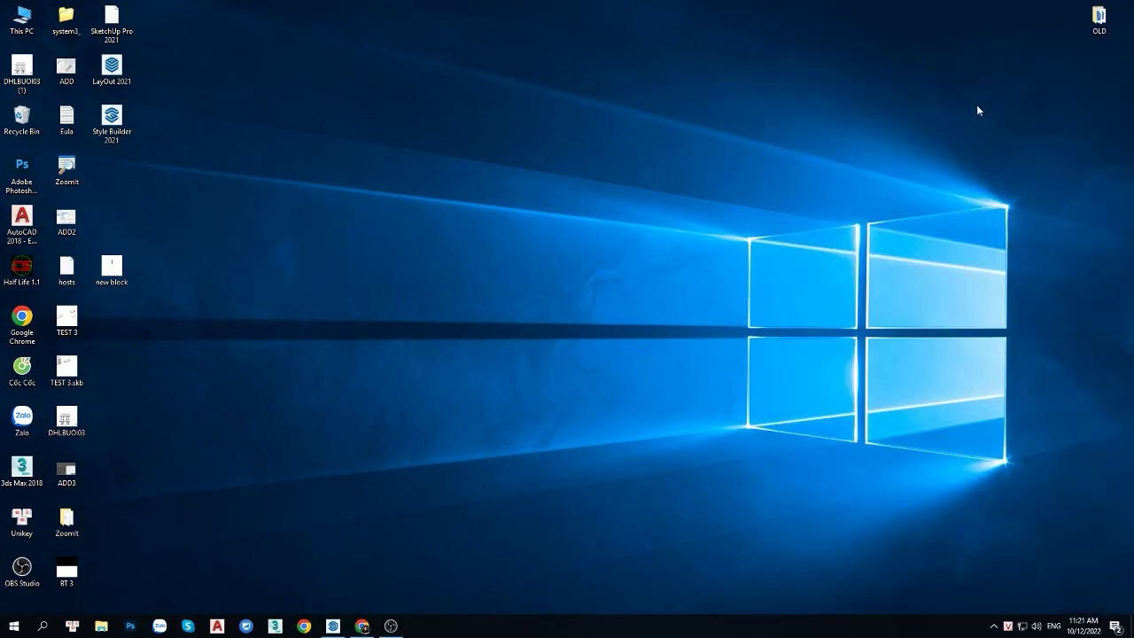